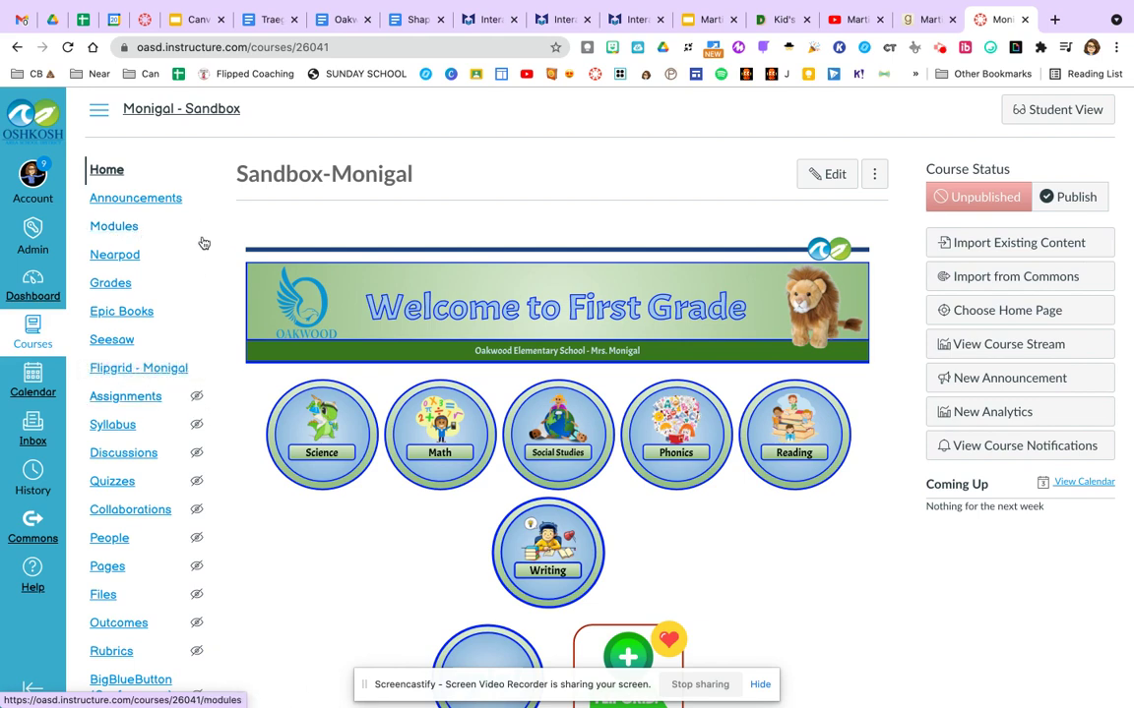
- Open the Sandbox-Monigal course's Modules page from the course navigation
{"action": "left_click", "coordinate": [113, 229]}
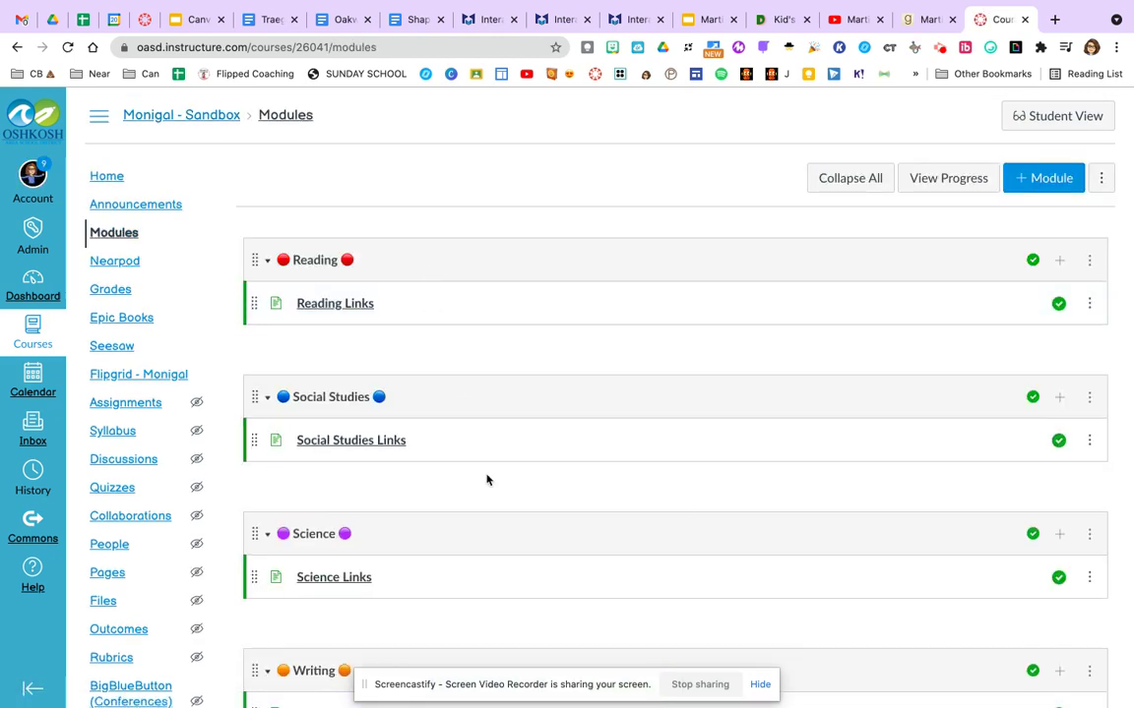
{"action": "scroll", "coordinate": [491, 496], "scroll_direction": "down", "scroll_amount": 6}
{"action": "scroll", "coordinate": [491, 496], "scroll_direction": "up", "scroll_amount": 3}
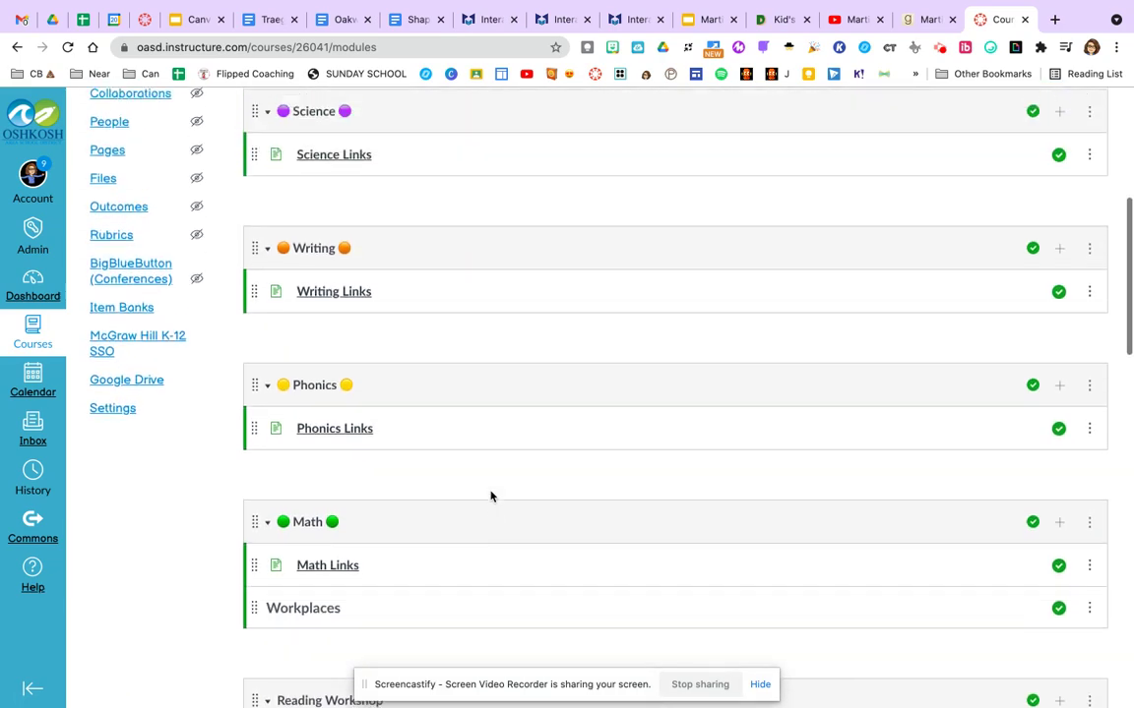
{"action": "scroll", "coordinate": [491, 495], "scroll_direction": "up", "scroll_amount": 3}
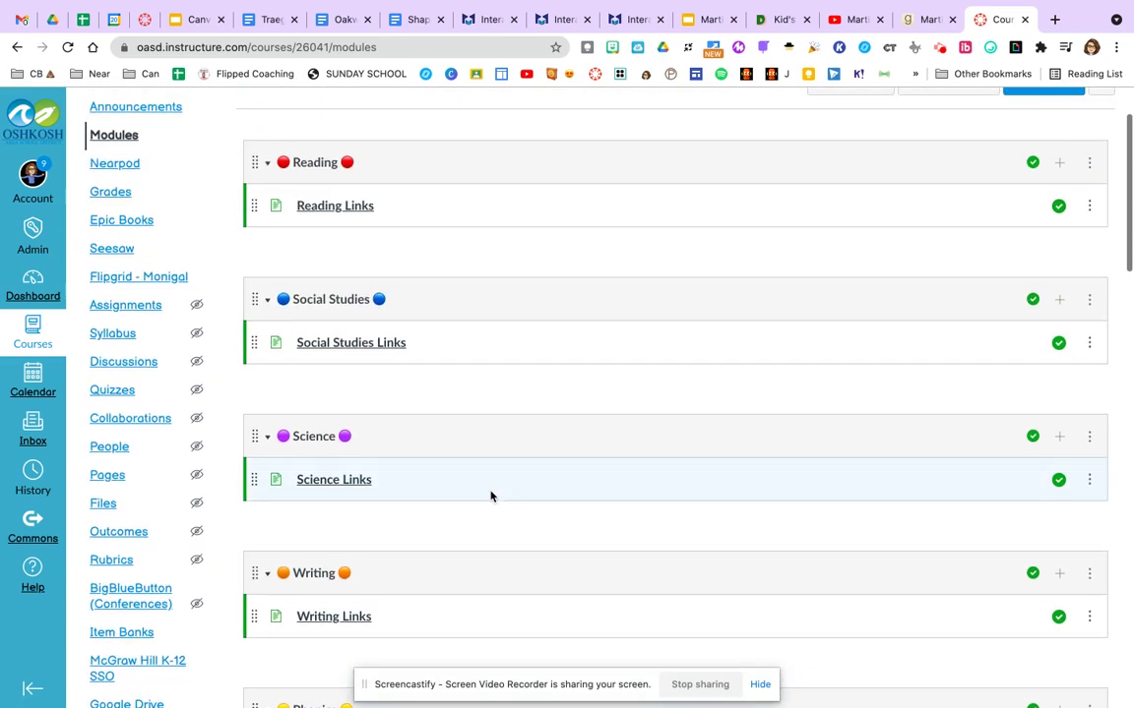
{"action": "scroll", "coordinate": [491, 496], "scroll_direction": "up", "scroll_amount": 1}
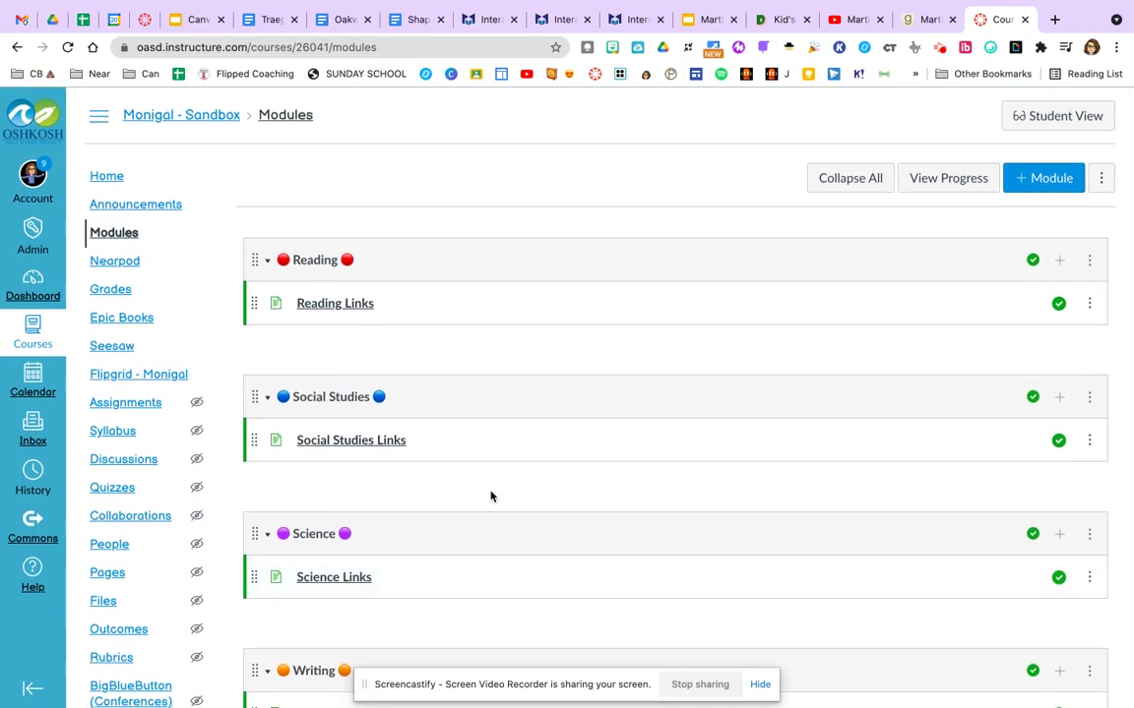
{"action": "scroll", "coordinate": [491, 496], "scroll_direction": "down", "scroll_amount": 4}
{"action": "scroll", "coordinate": [491, 496], "scroll_direction": "up", "scroll_amount": 1}
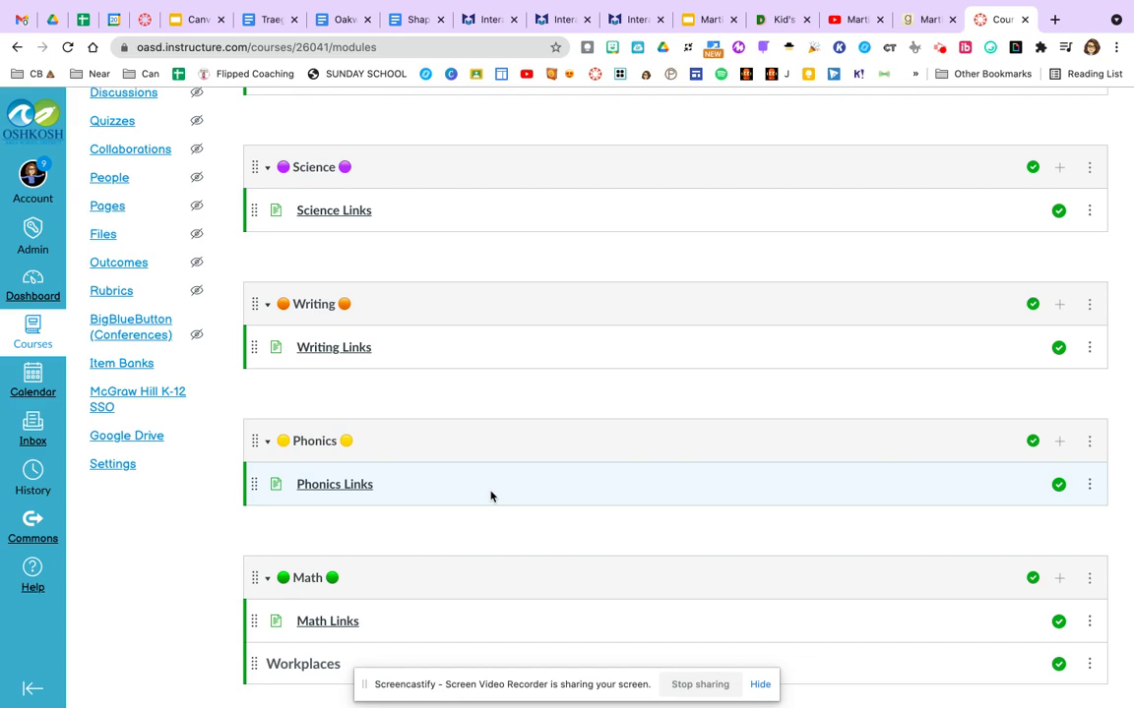
{"action": "scroll", "coordinate": [491, 497], "scroll_direction": "up", "scroll_amount": 5}
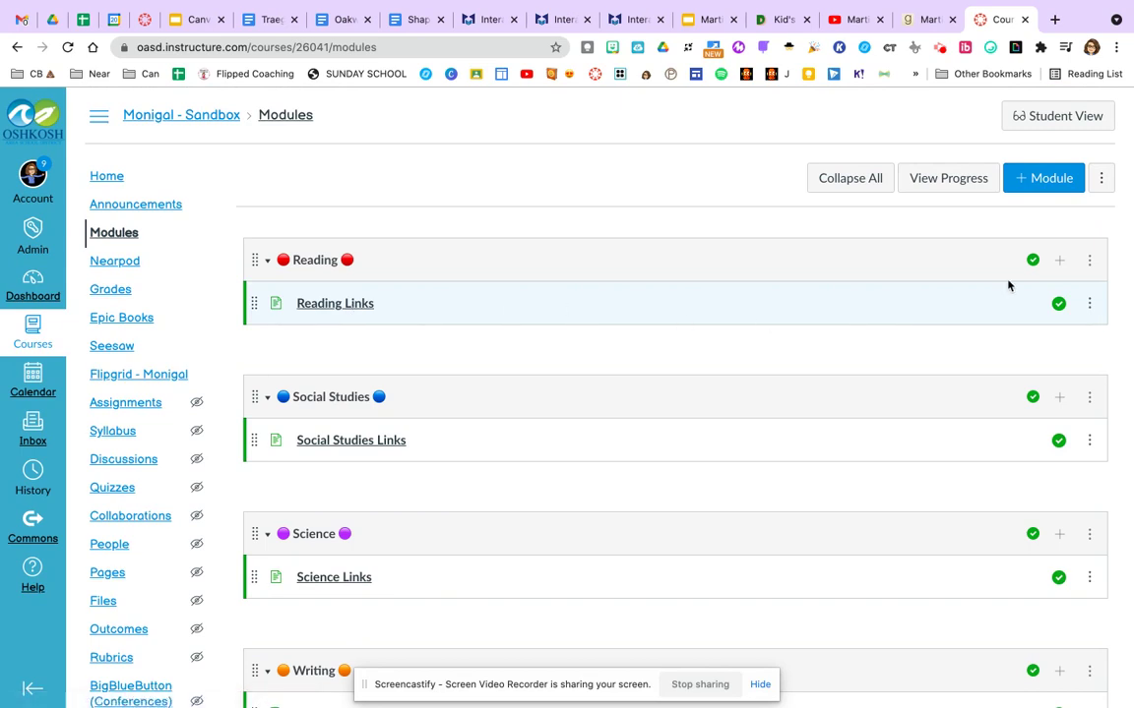
{"action": "left_click", "coordinate": [1060, 261]}
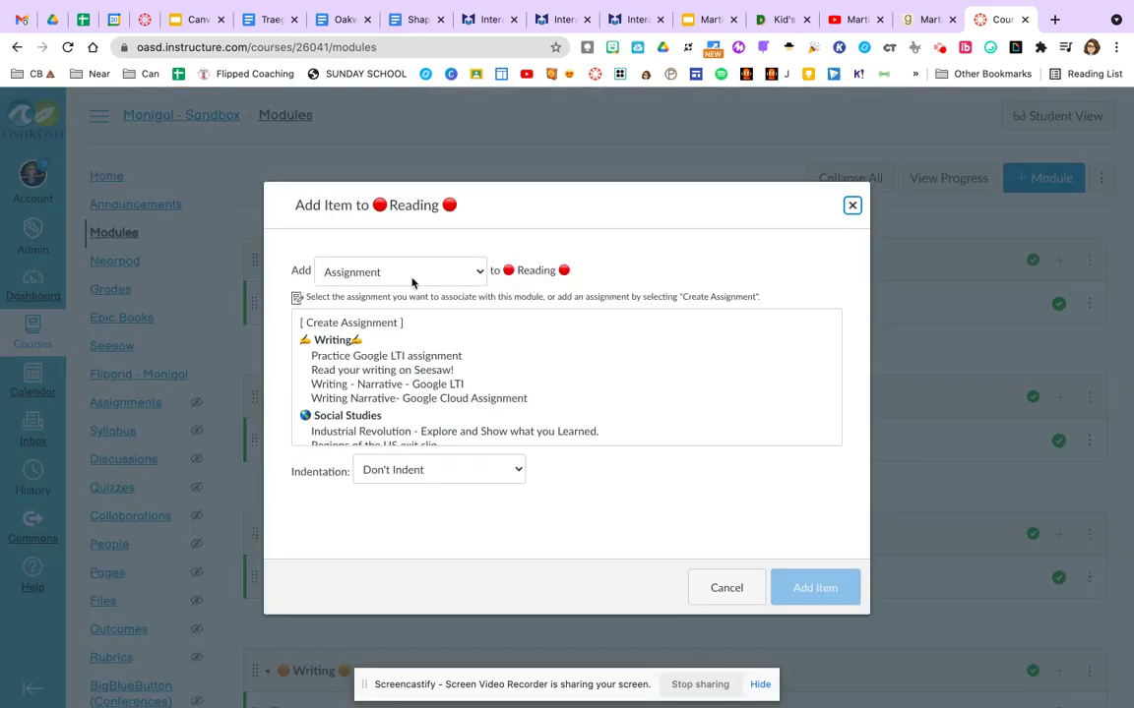
{"action": "left_click", "coordinate": [479, 276]}
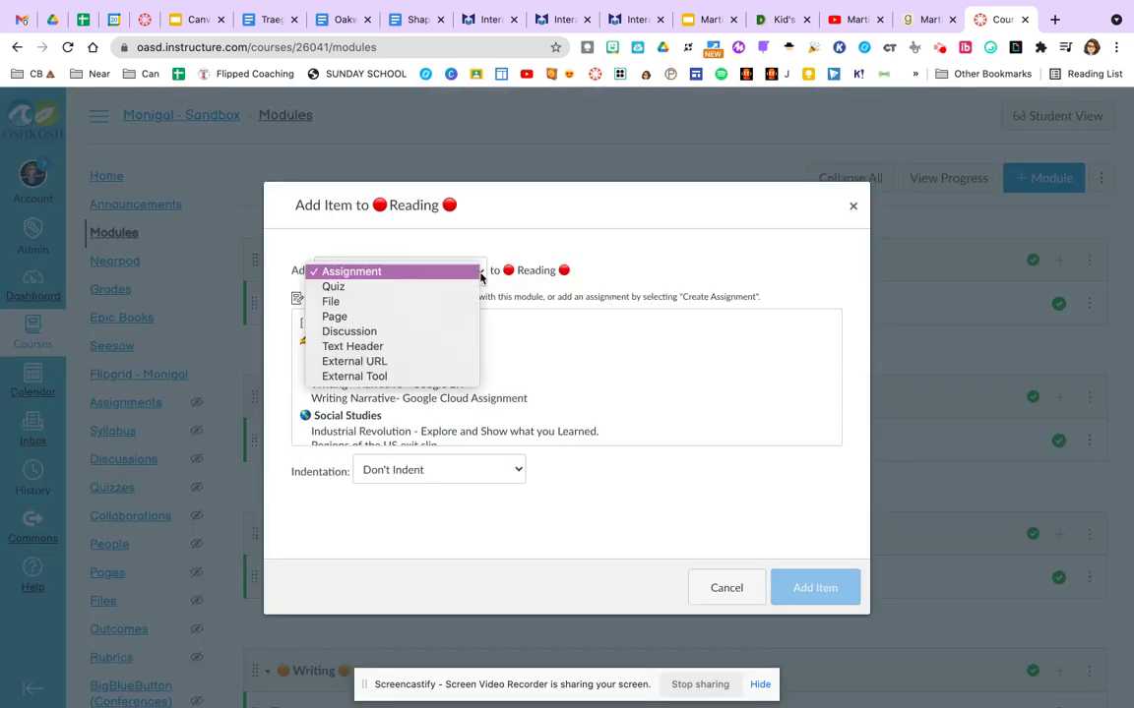
{"action": "left_click", "coordinate": [722, 591]}
{"action": "left_click", "coordinate": [723, 590]}
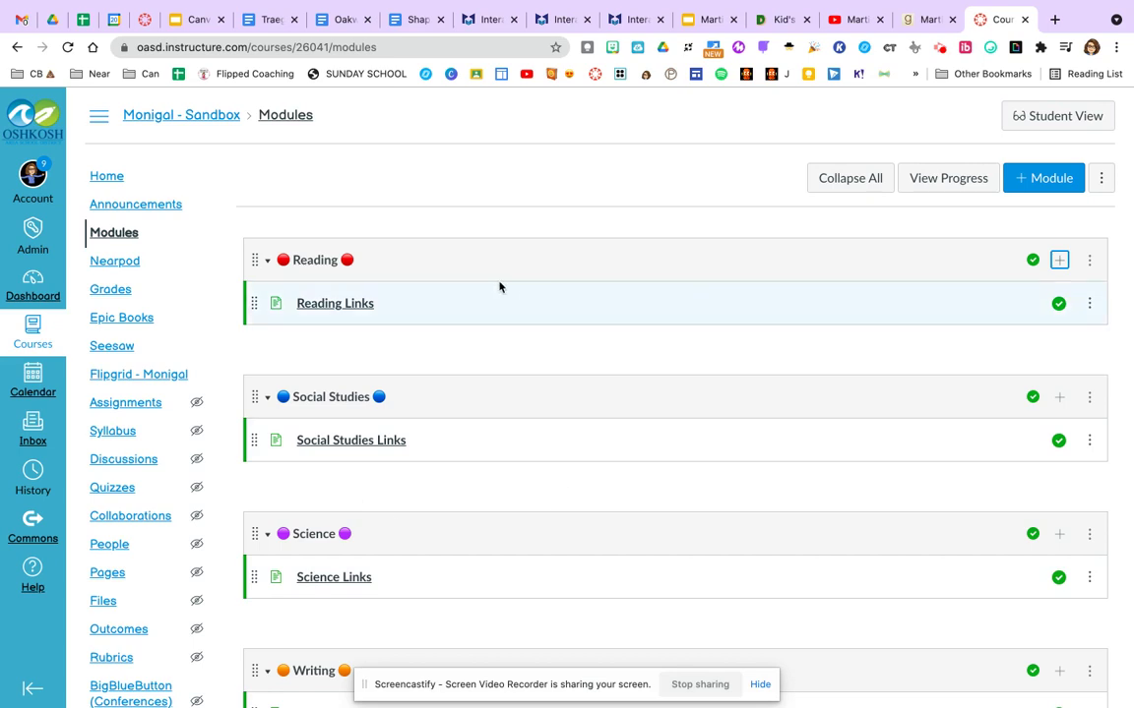
{"action": "left_click", "coordinate": [943, 48]}
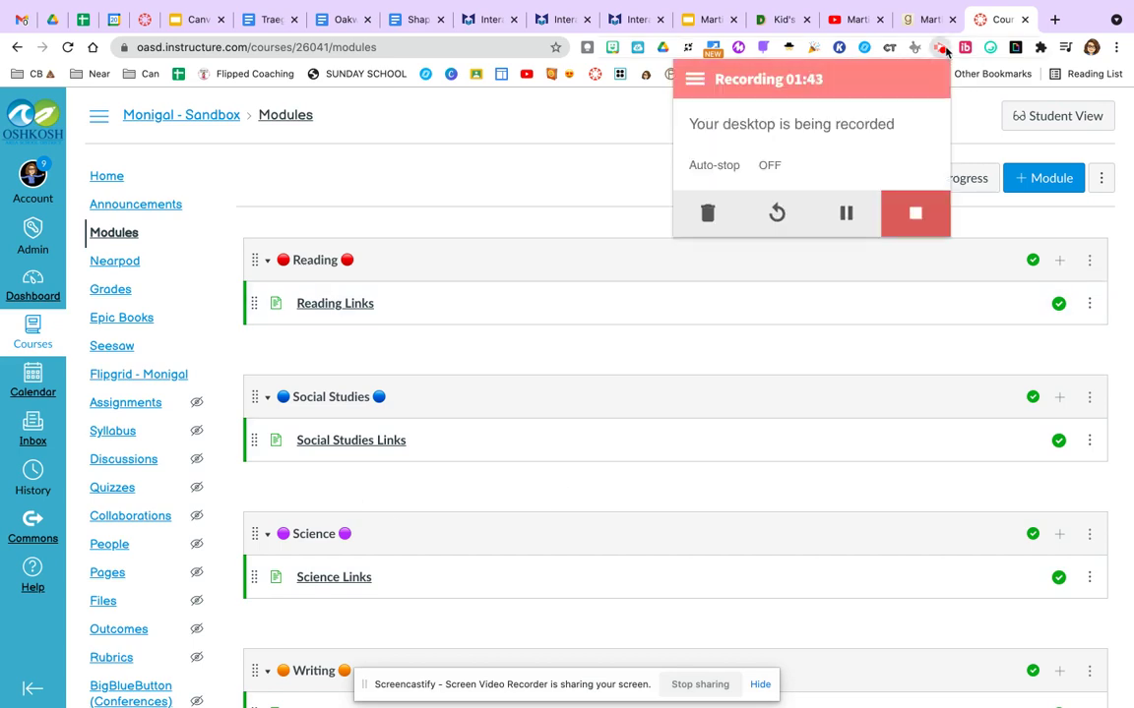
{"action": "left_click", "coordinate": [637, 146]}
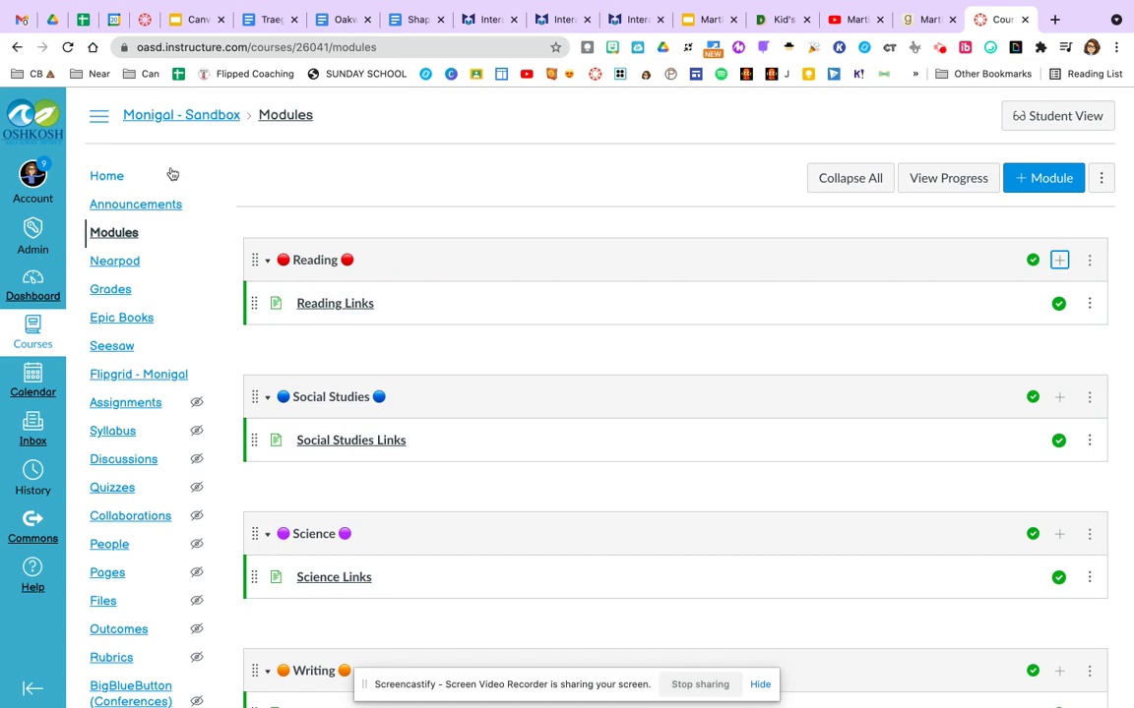
- Edit the course home page, select the Math picture, and bring up Course Links for it
{"action": "left_click", "coordinate": [115, 176]}
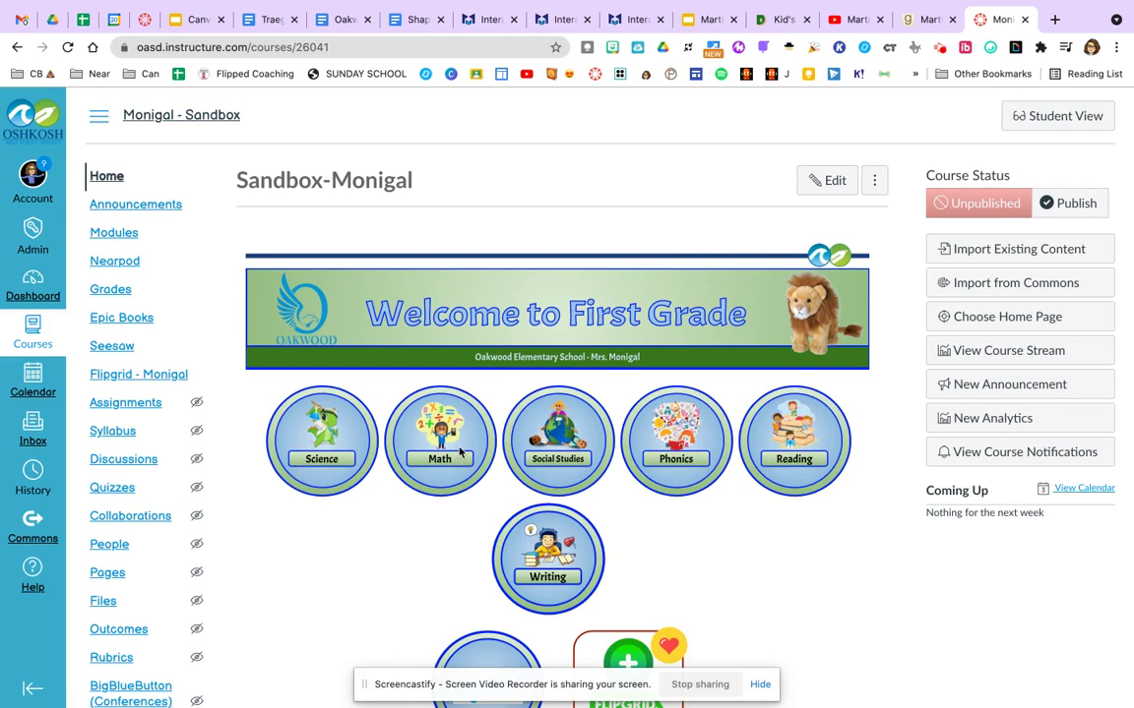
{"action": "left_click", "coordinate": [828, 182]}
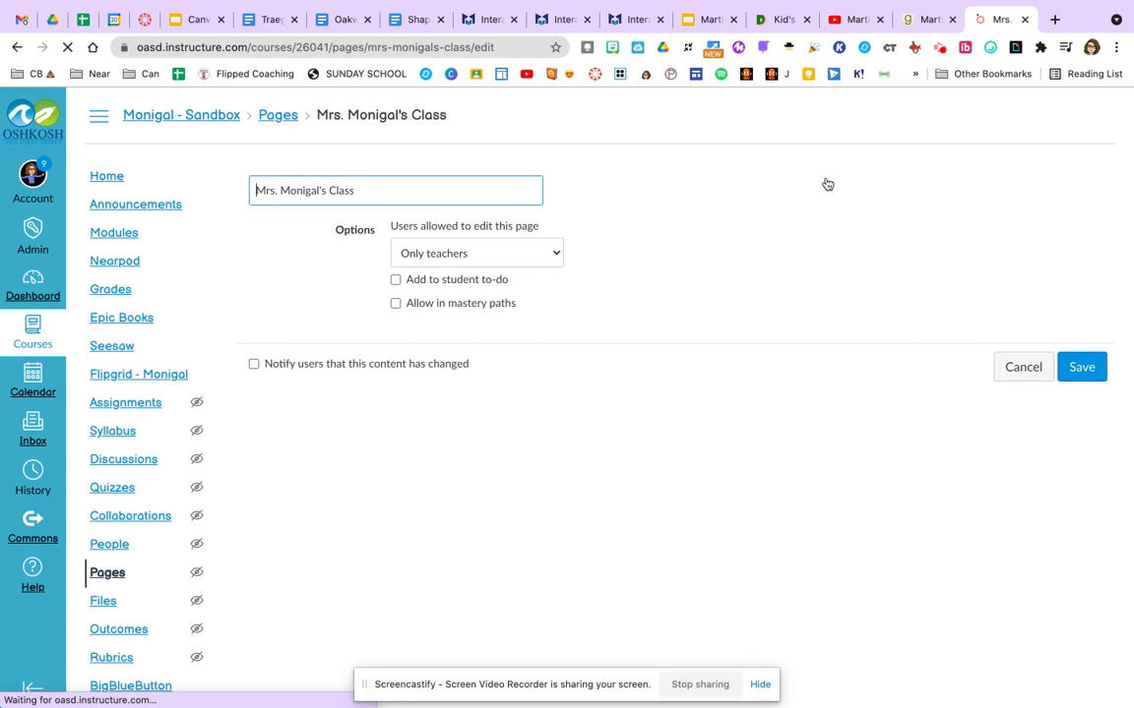
{"action": "scroll", "coordinate": [705, 347], "scroll_direction": "down", "scroll_amount": 2}
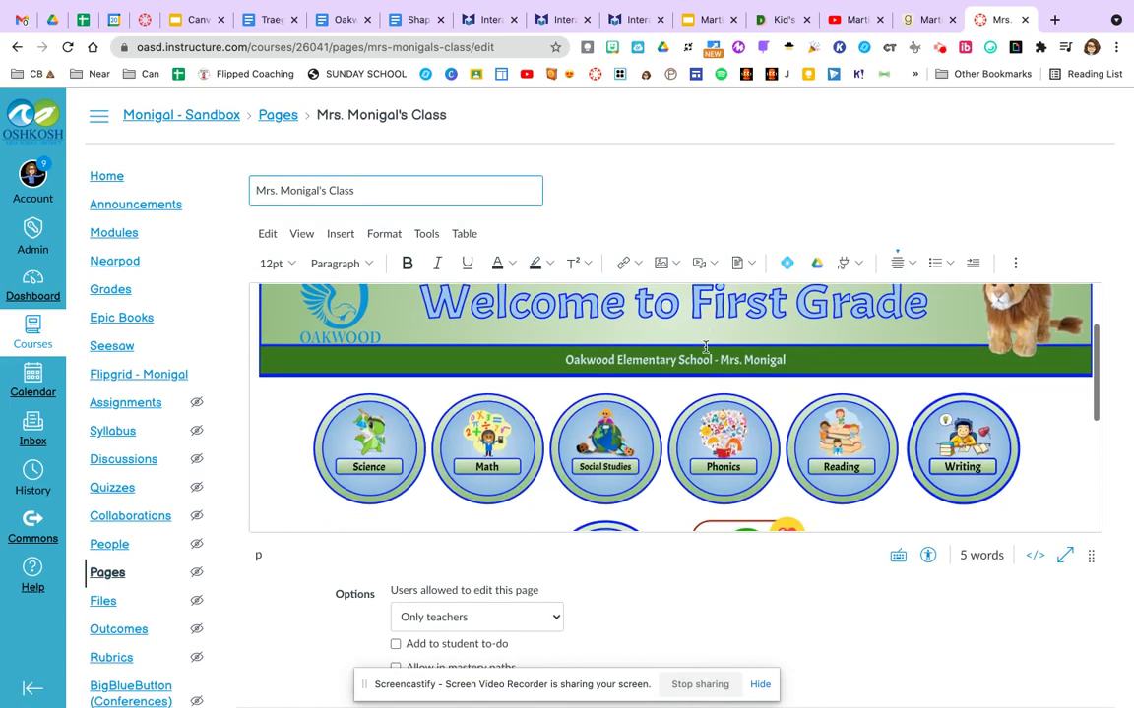
{"action": "left_click", "coordinate": [461, 459]}
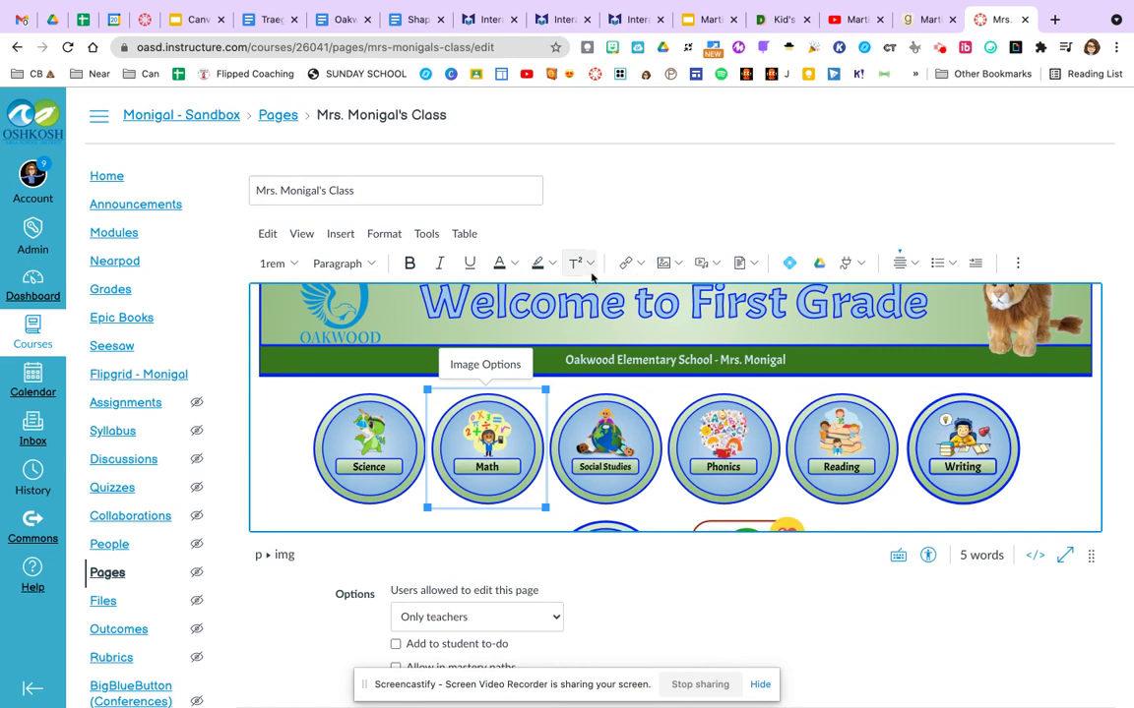
{"action": "left_click", "coordinate": [641, 264]}
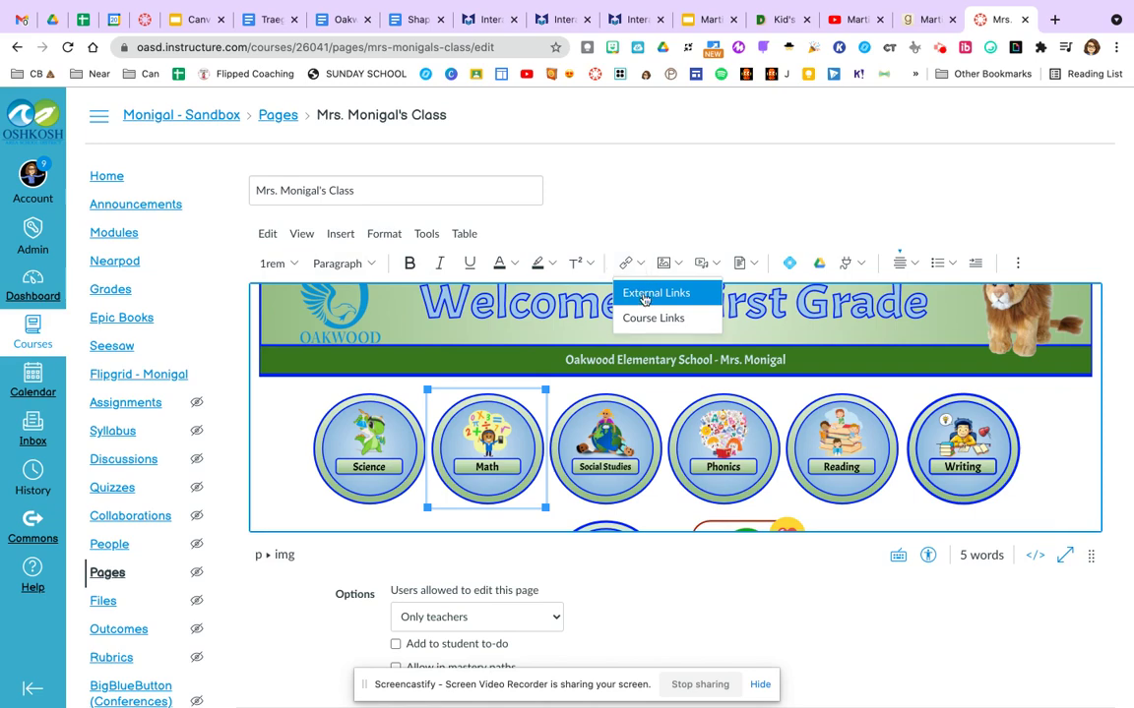
{"action": "left_click", "coordinate": [645, 319]}
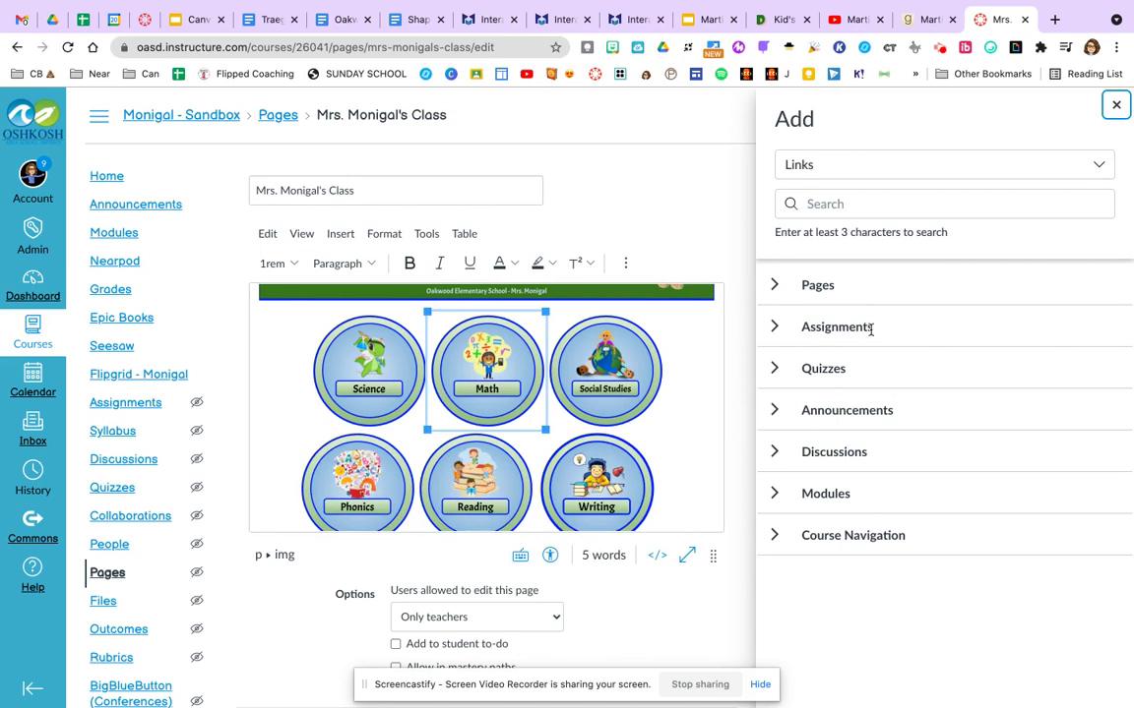
- Link the Math picture to the Math Links page, found by searching 'ma', and save
{"action": "left_click", "coordinate": [776, 286]}
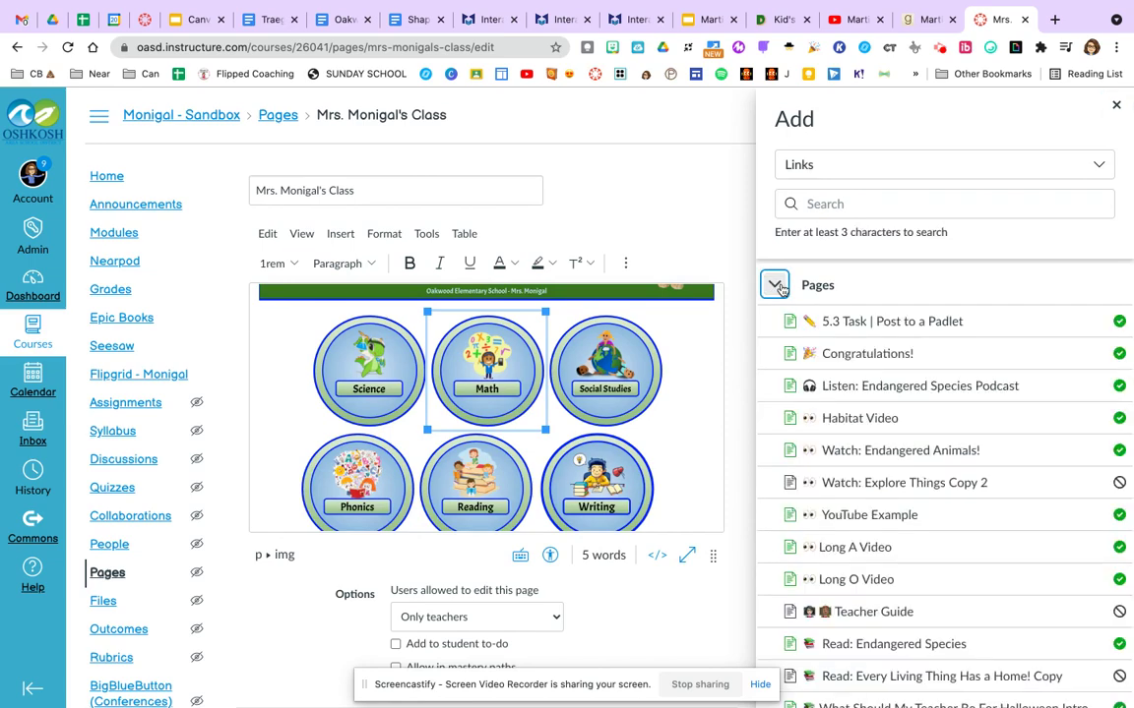
{"action": "scroll", "coordinate": [885, 452], "scroll_direction": "down", "scroll_amount": 3}
{"action": "scroll", "coordinate": [887, 474], "scroll_direction": "down", "scroll_amount": 5}
{"action": "scroll", "coordinate": [885, 478], "scroll_direction": "up", "scroll_amount": 8}
{"action": "left_click", "coordinate": [860, 208]}
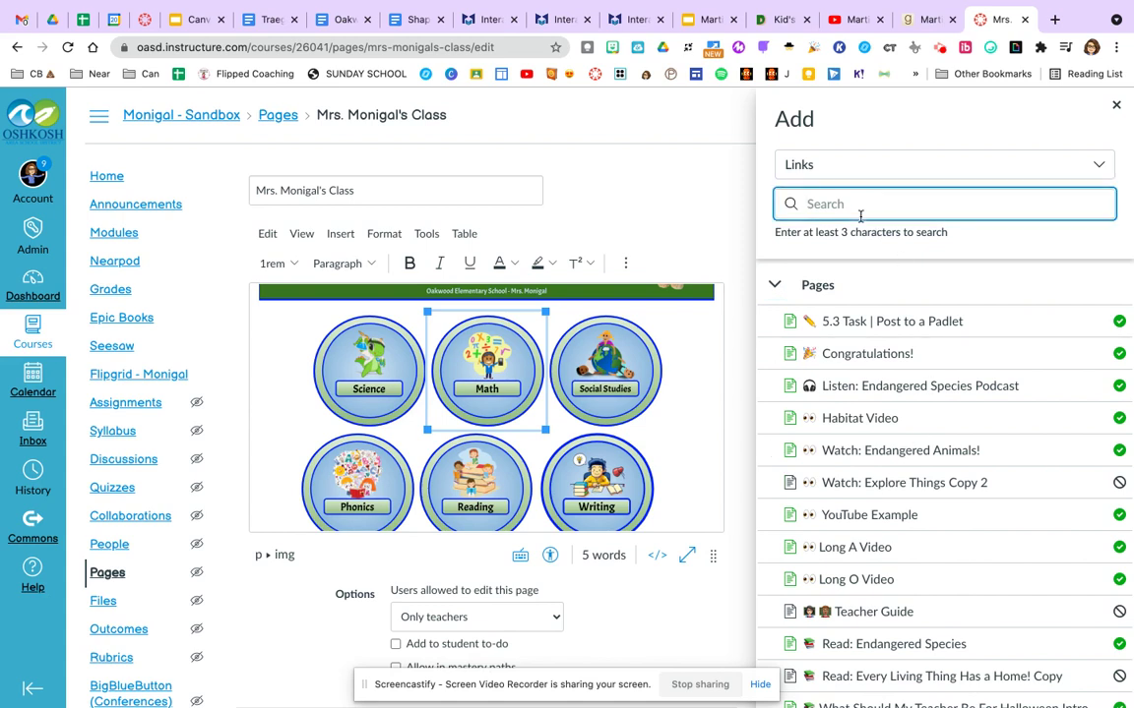
{"action": "type", "text": "math"}
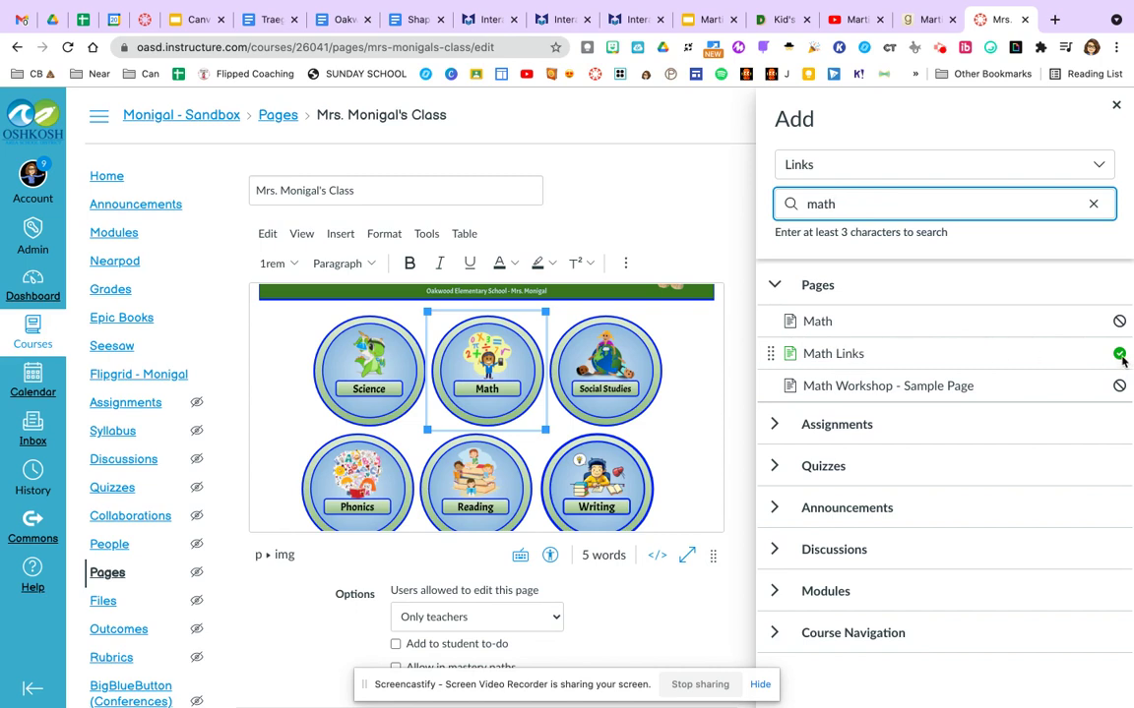
{"action": "left_click", "coordinate": [843, 362]}
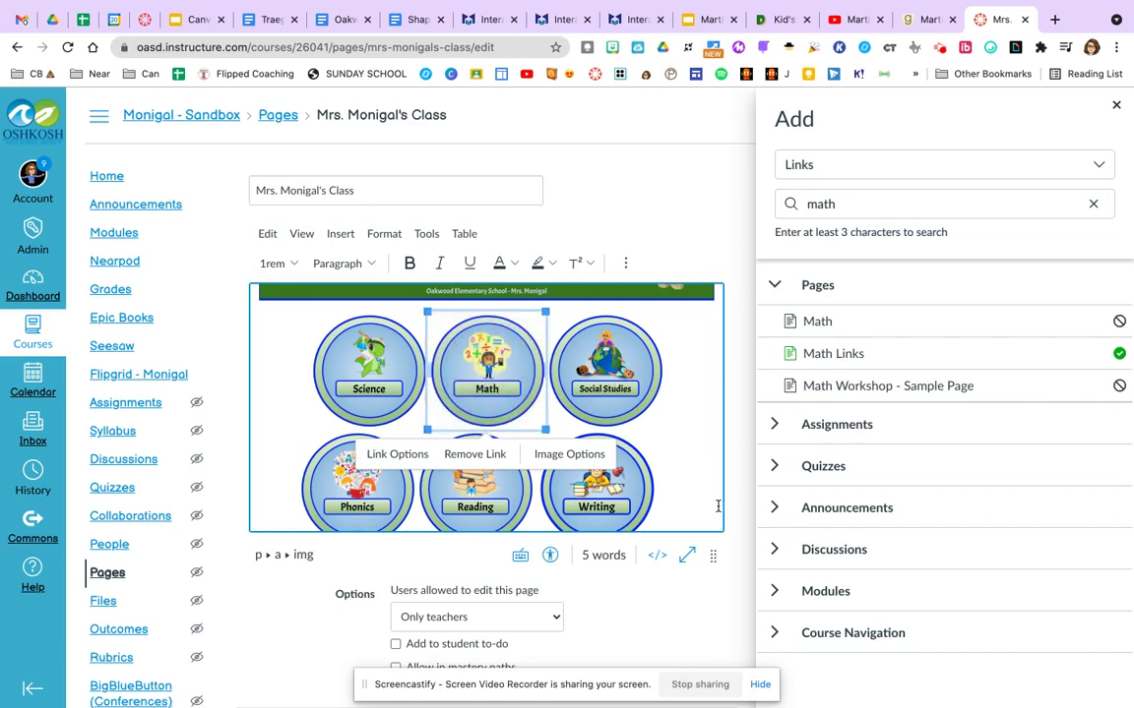
{"action": "scroll", "coordinate": [716, 607], "scroll_direction": "down", "scroll_amount": 3}
{"action": "left_click", "coordinate": [706, 586]}
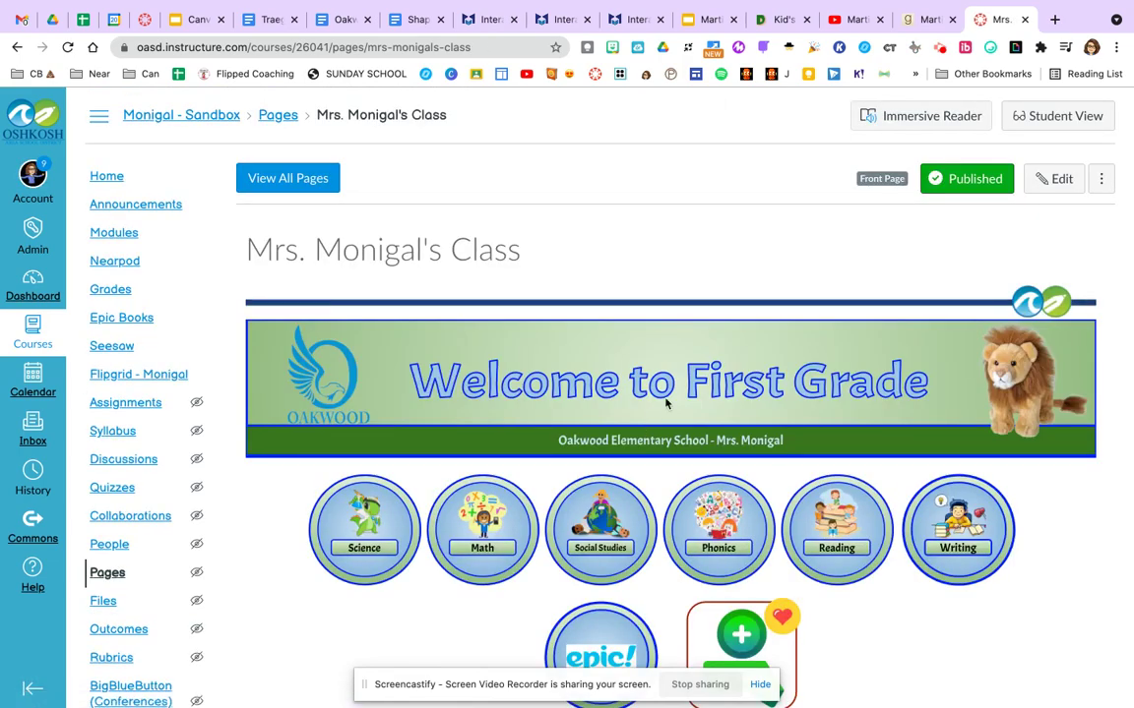
- Verify the Math picture opens the Math Links page, then return to the course home page
{"action": "scroll", "coordinate": [665, 400], "scroll_direction": "down", "scroll_amount": 1}
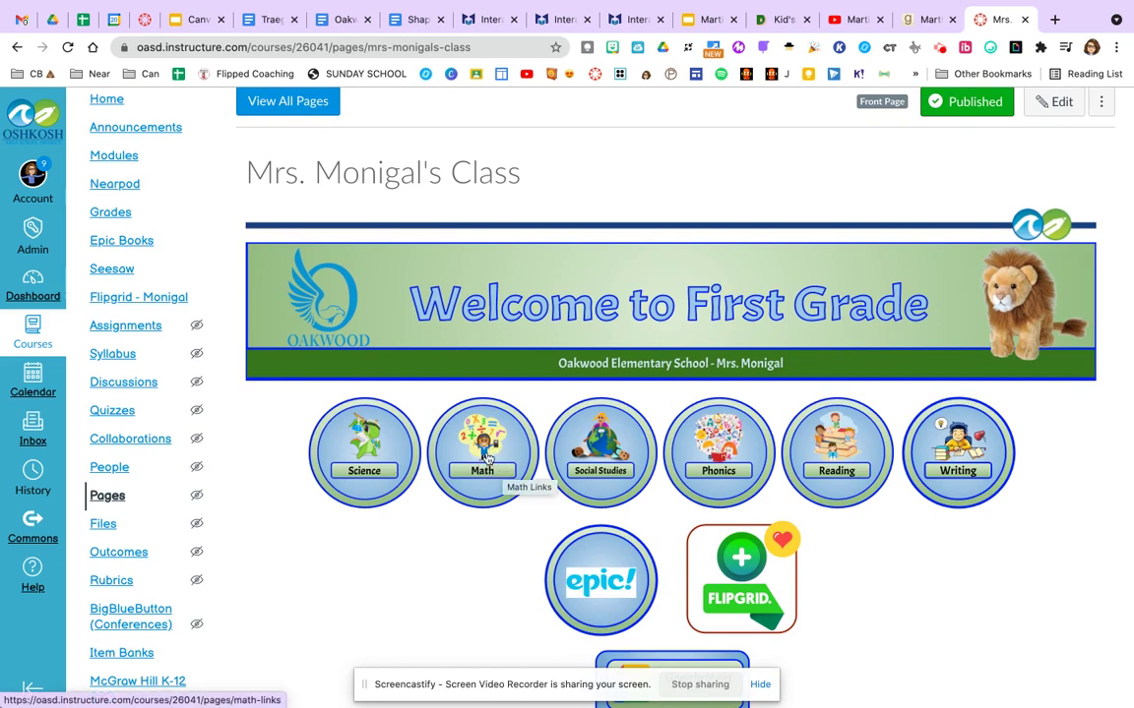
{"action": "left_click", "coordinate": [484, 458]}
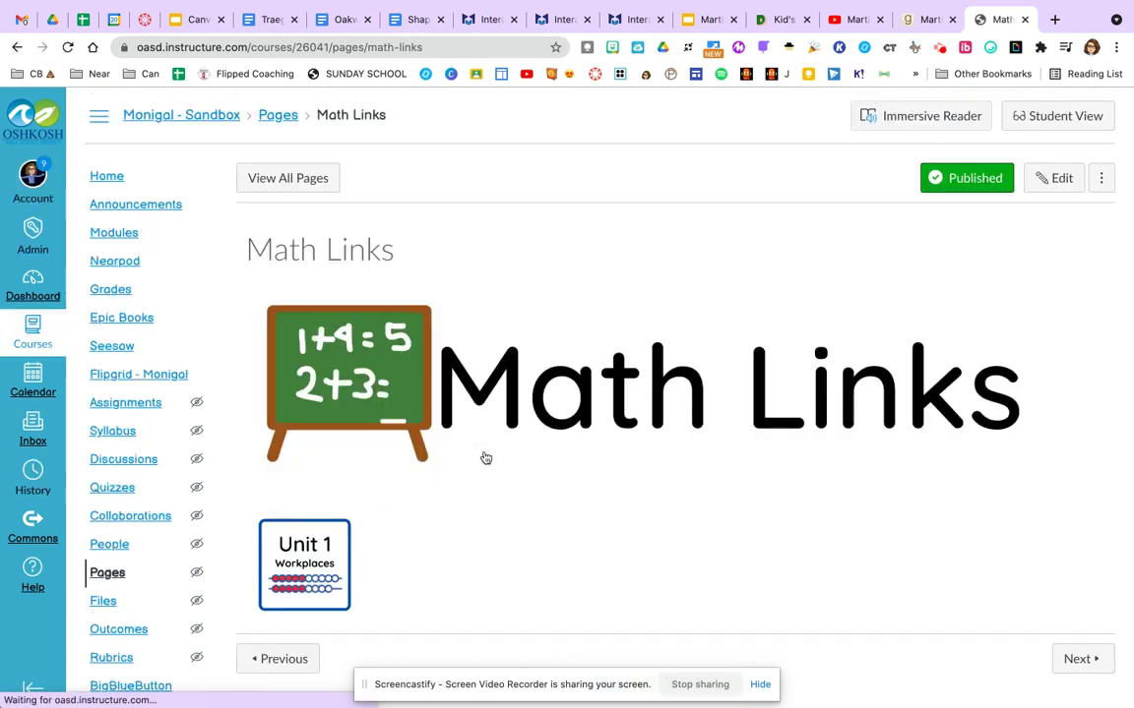
{"action": "scroll", "coordinate": [619, 519], "scroll_direction": "down", "scroll_amount": 2}
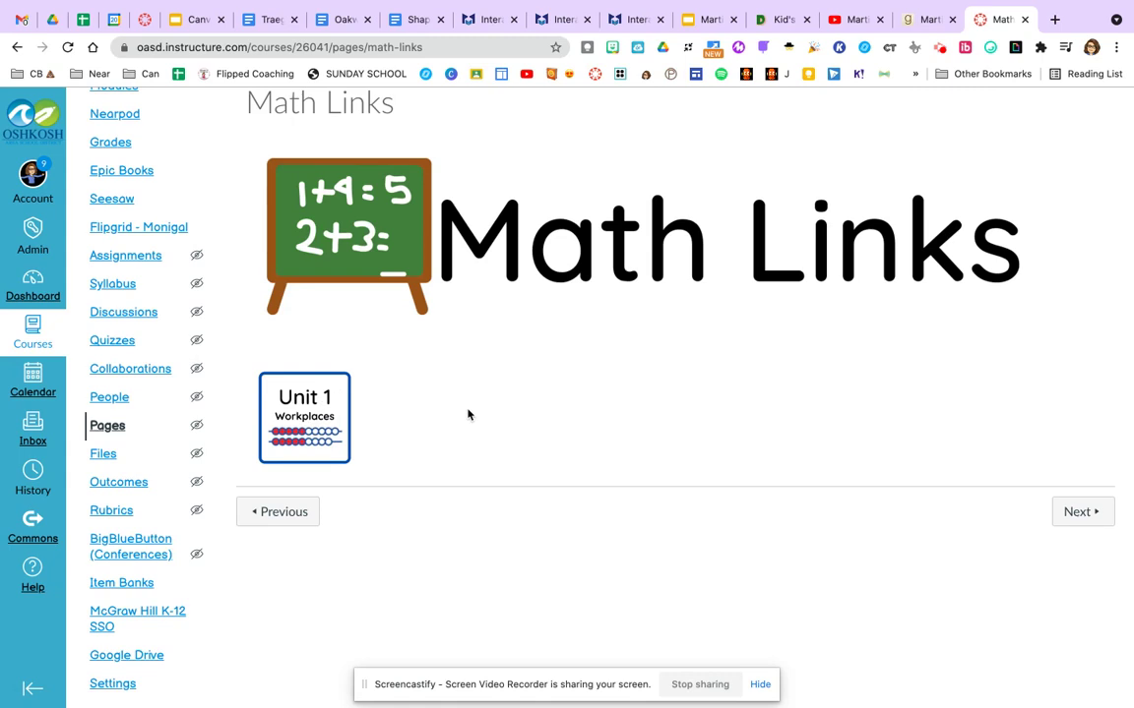
{"action": "scroll", "coordinate": [468, 414], "scroll_direction": "up", "scroll_amount": 3}
{"action": "left_click", "coordinate": [119, 182]}
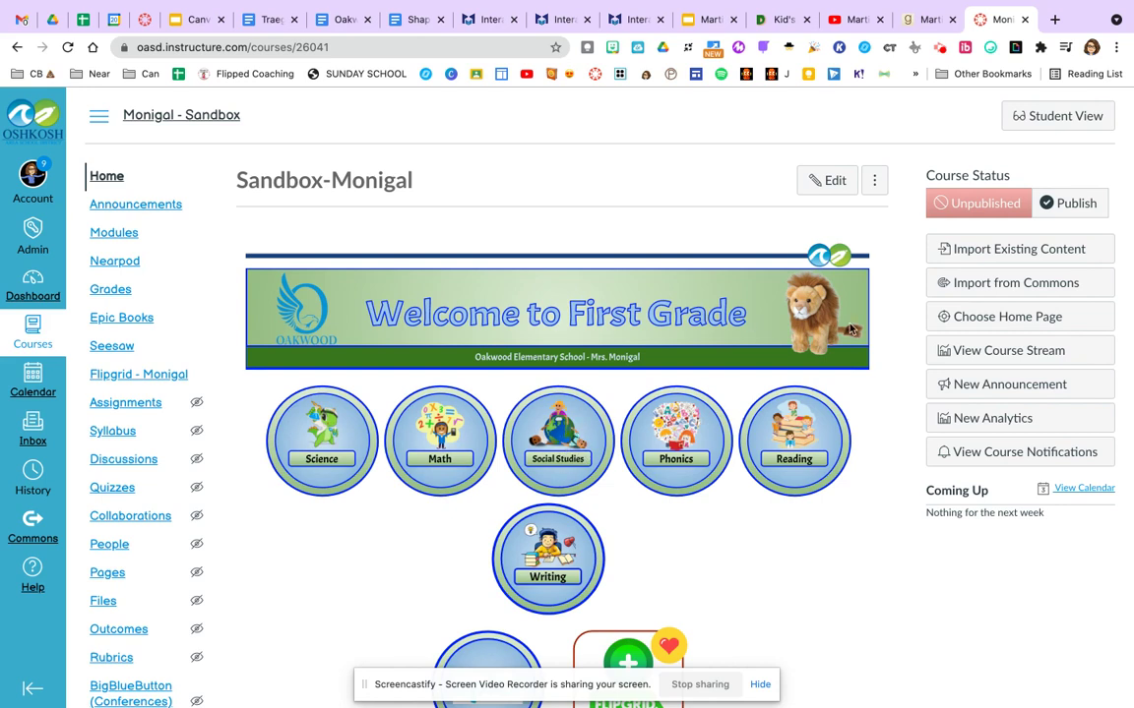
- Select the Social Studies image in the editor, open Course Links, and undo an accidental Long O Video link
{"action": "left_click", "coordinate": [828, 181]}
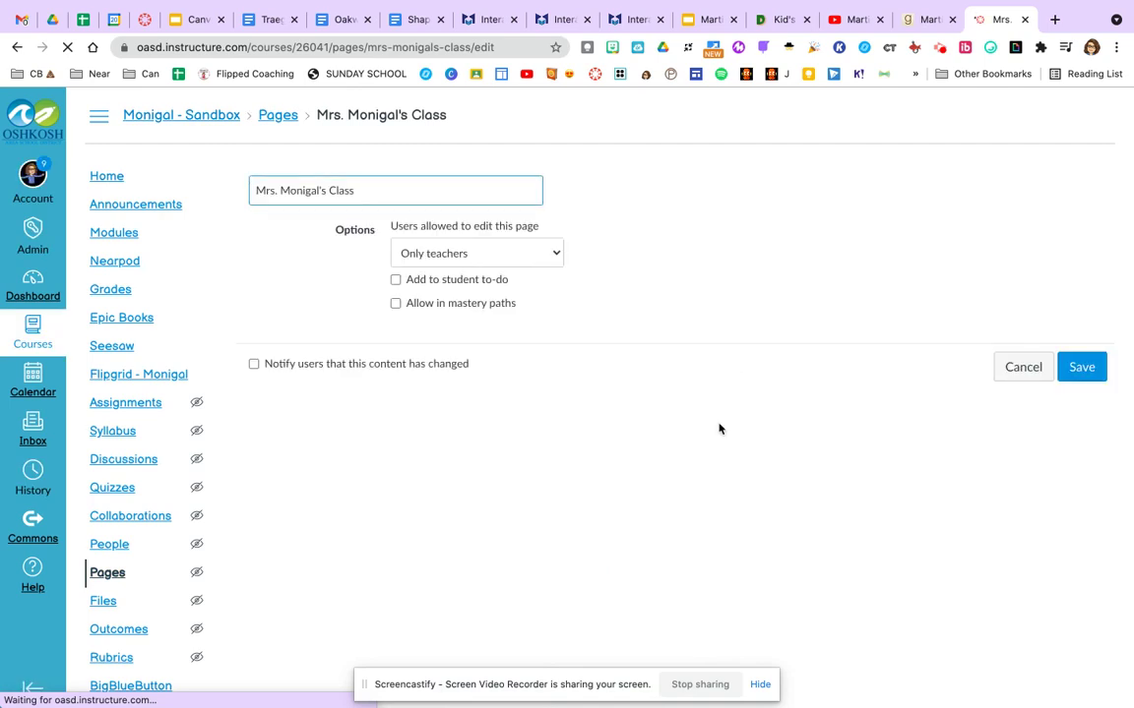
{"action": "scroll", "coordinate": [721, 427], "scroll_direction": "down", "scroll_amount": 2}
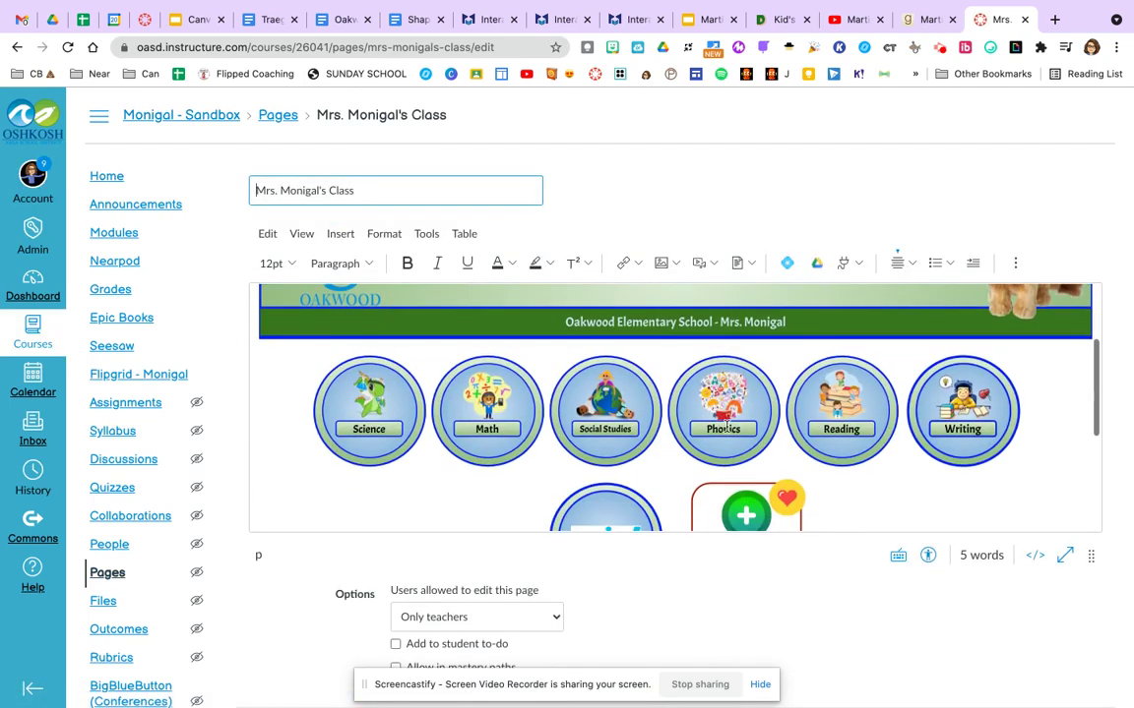
{"action": "left_click", "coordinate": [622, 392]}
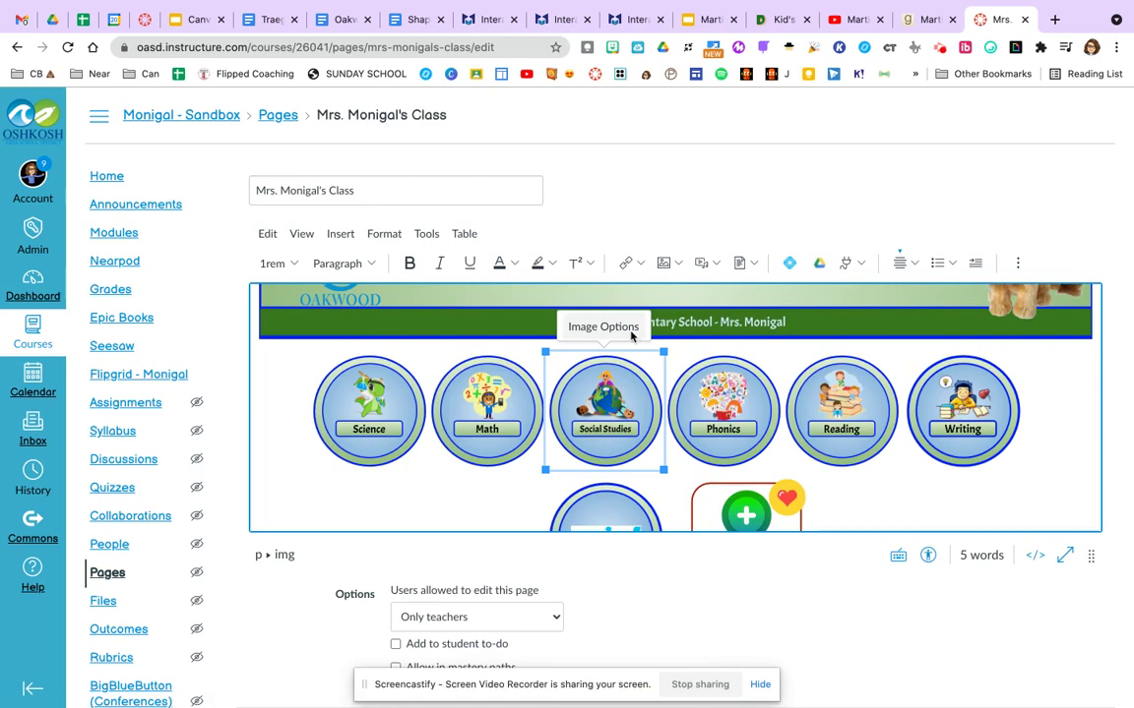
{"action": "left_click", "coordinate": [632, 263]}
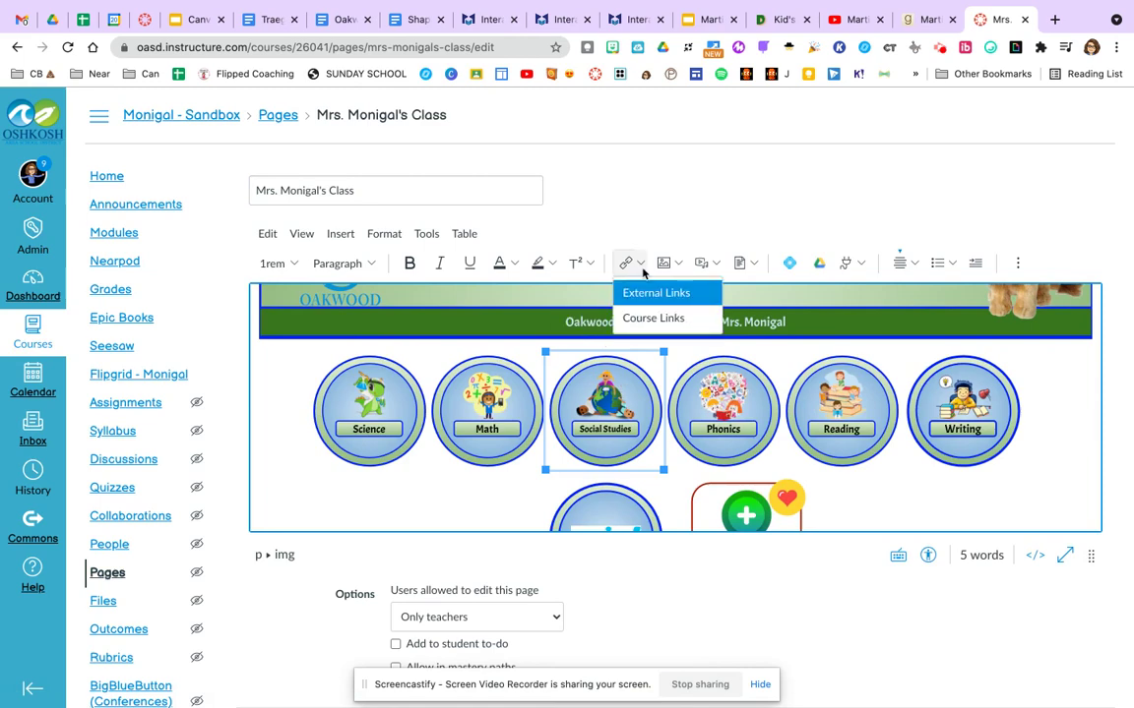
{"action": "left_click", "coordinate": [652, 319]}
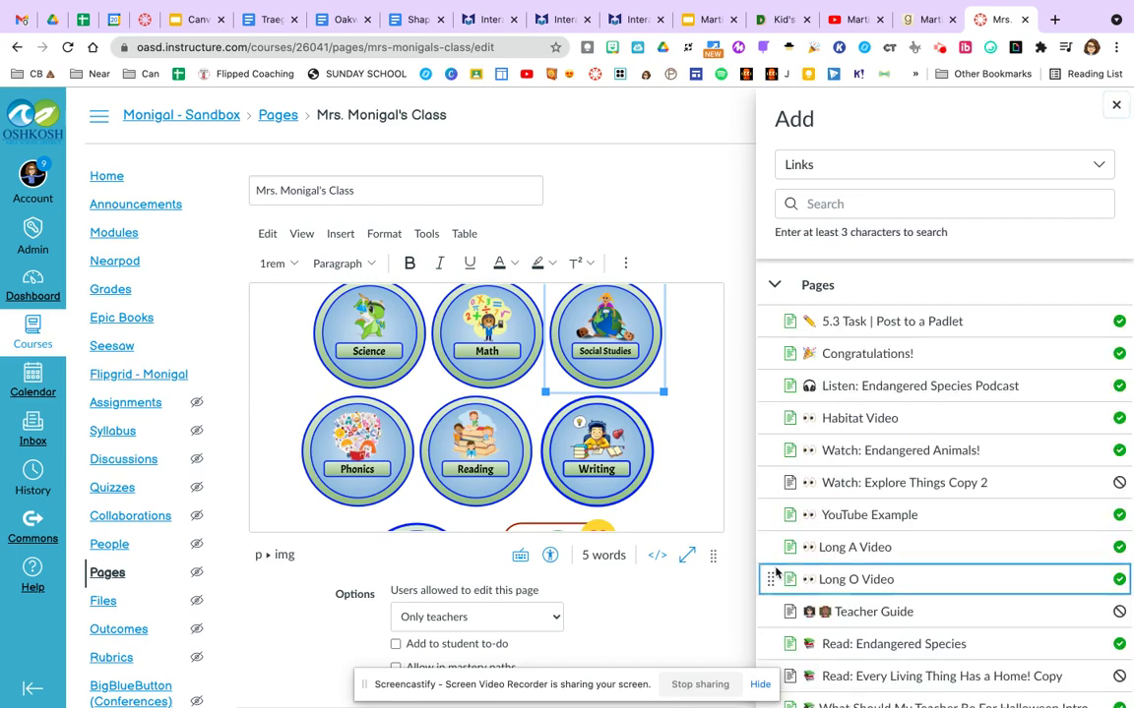
{"action": "left_click", "coordinate": [775, 576]}
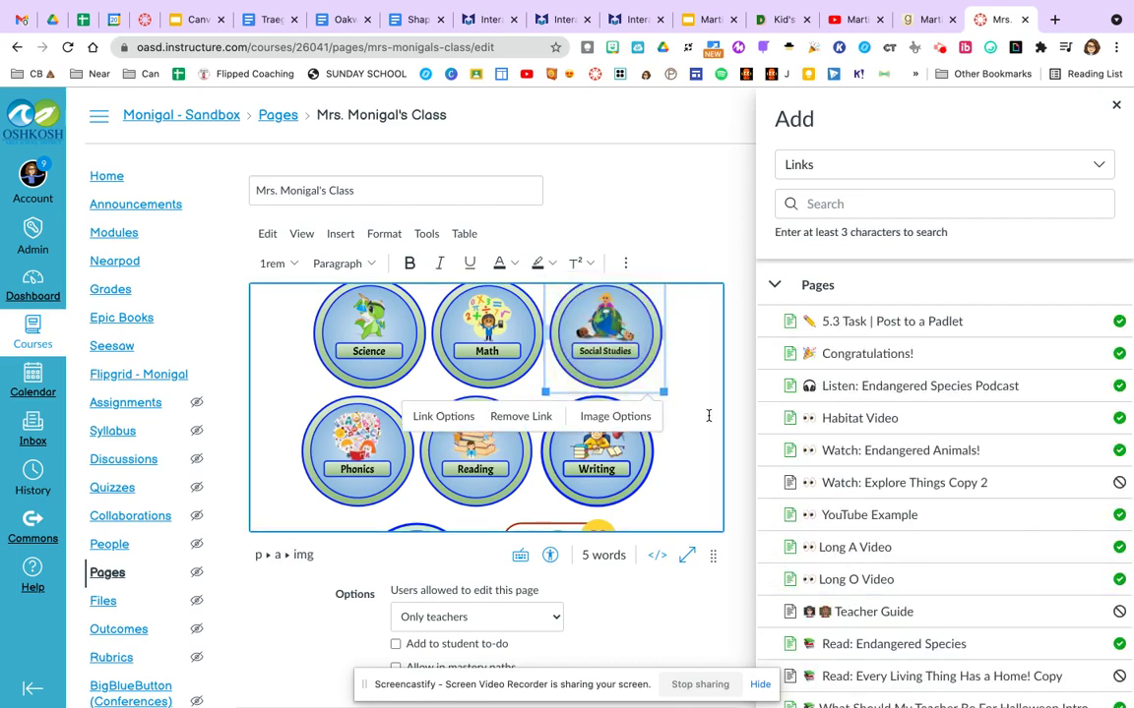
{"action": "left_click", "coordinate": [521, 416]}
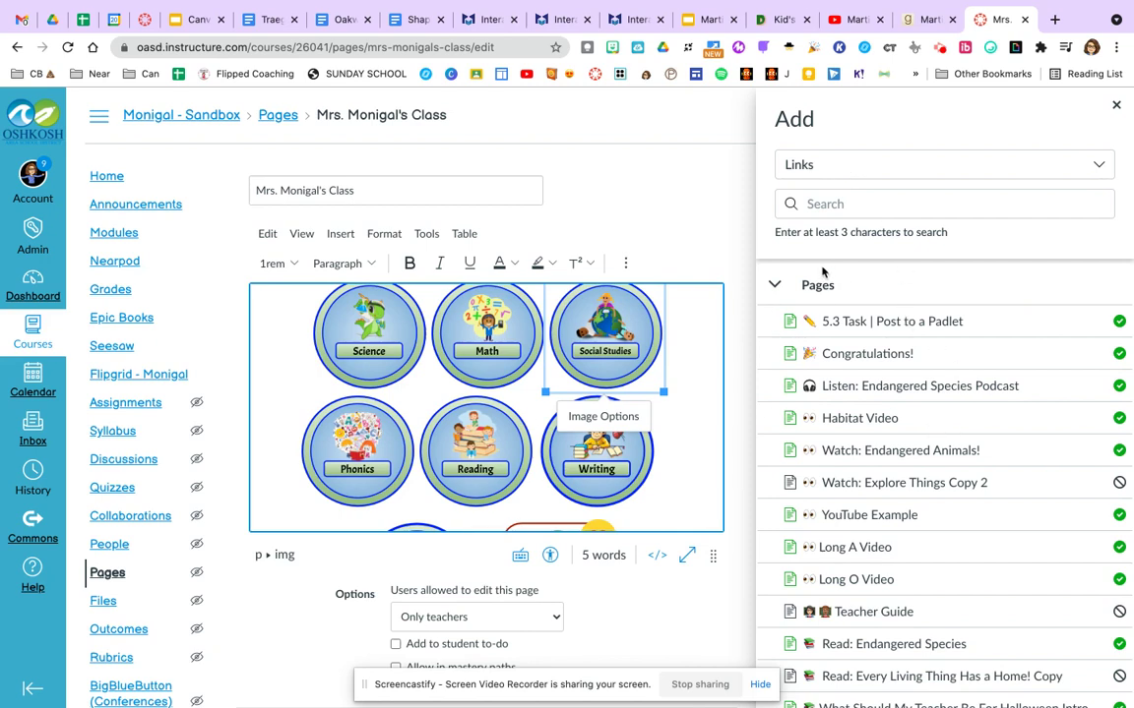
{"action": "left_click", "coordinate": [776, 285]}
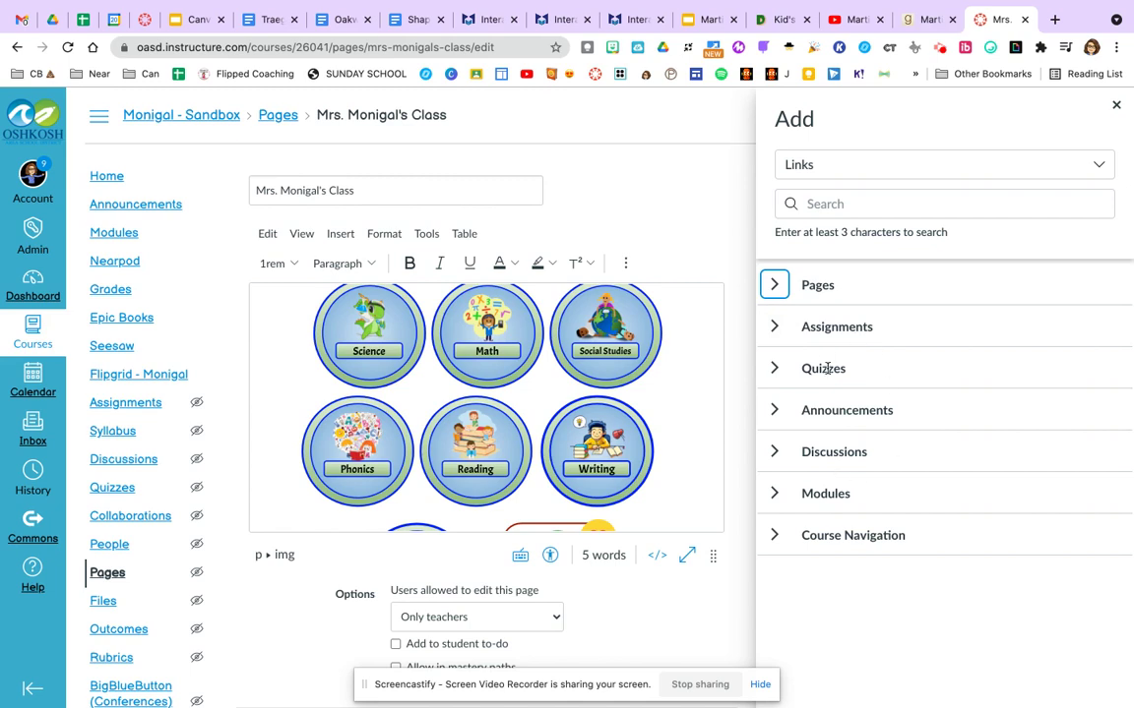
- Link the Social Studies image to the Social Studies module and close the links tray
{"action": "left_click", "coordinate": [777, 537]}
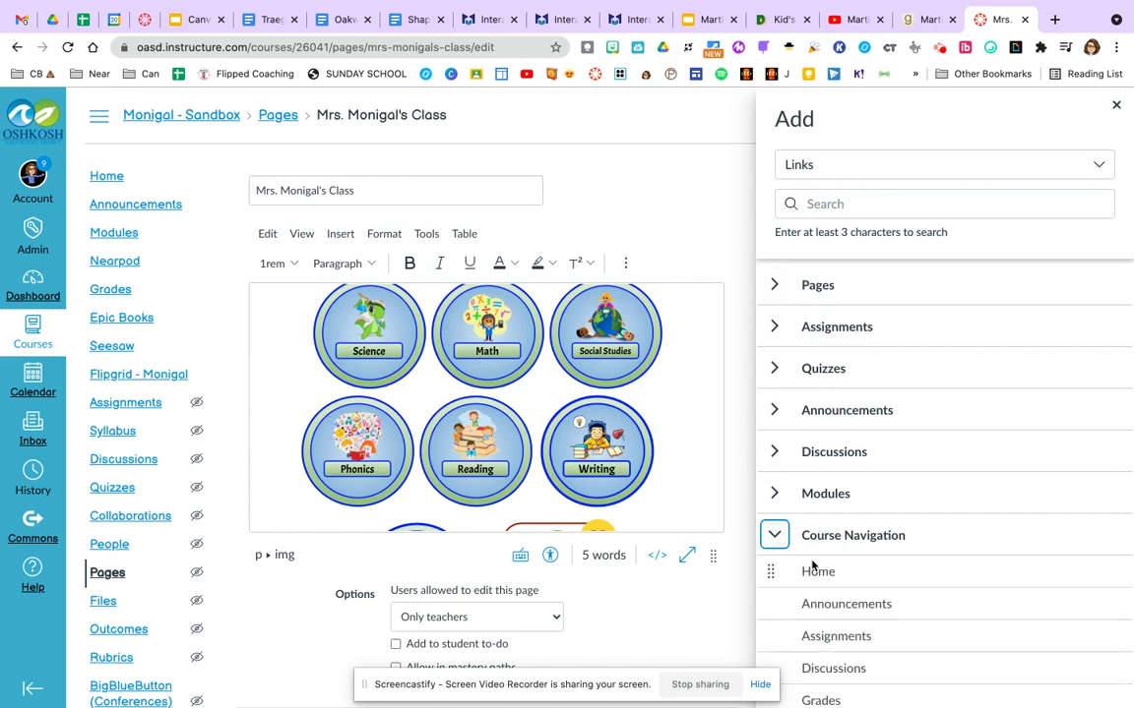
{"action": "left_click", "coordinate": [776, 536]}
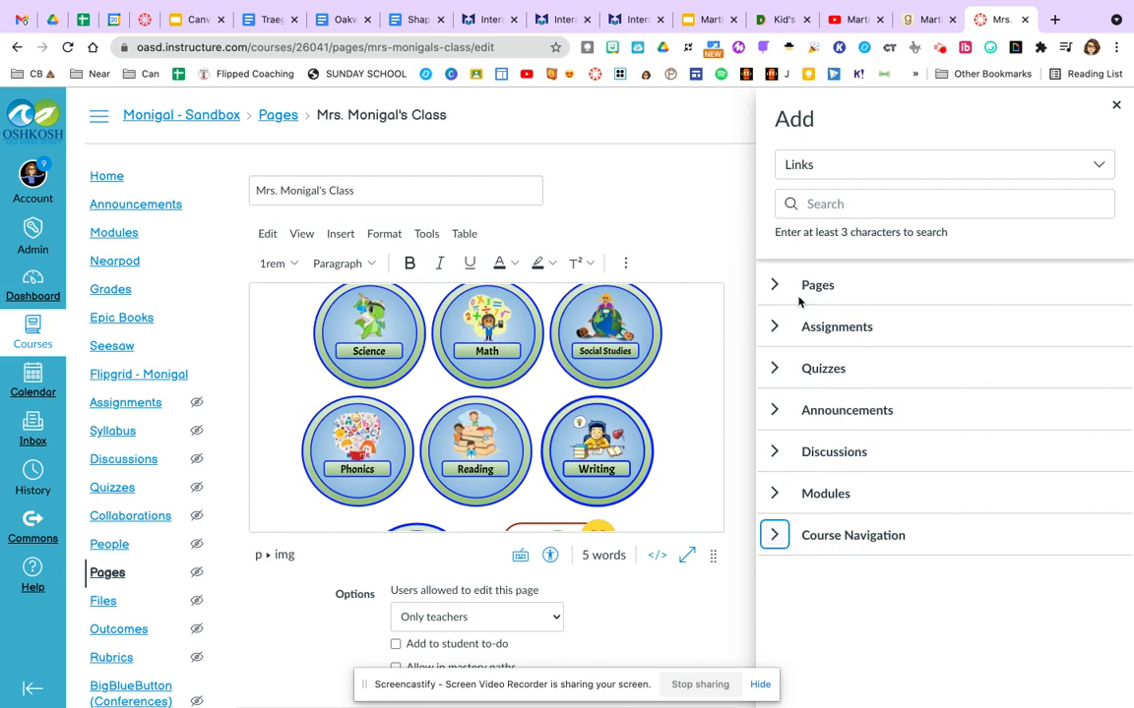
{"action": "left_click", "coordinate": [776, 492]}
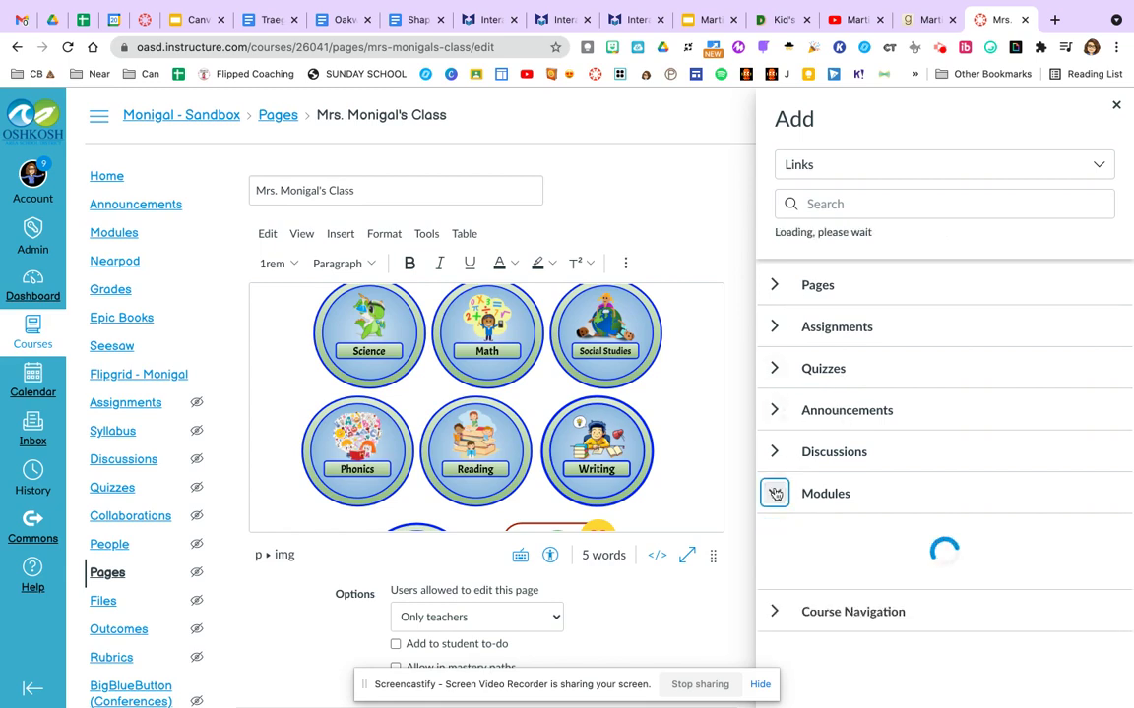
{"action": "scroll", "coordinate": [891, 565], "scroll_direction": "down", "scroll_amount": 2}
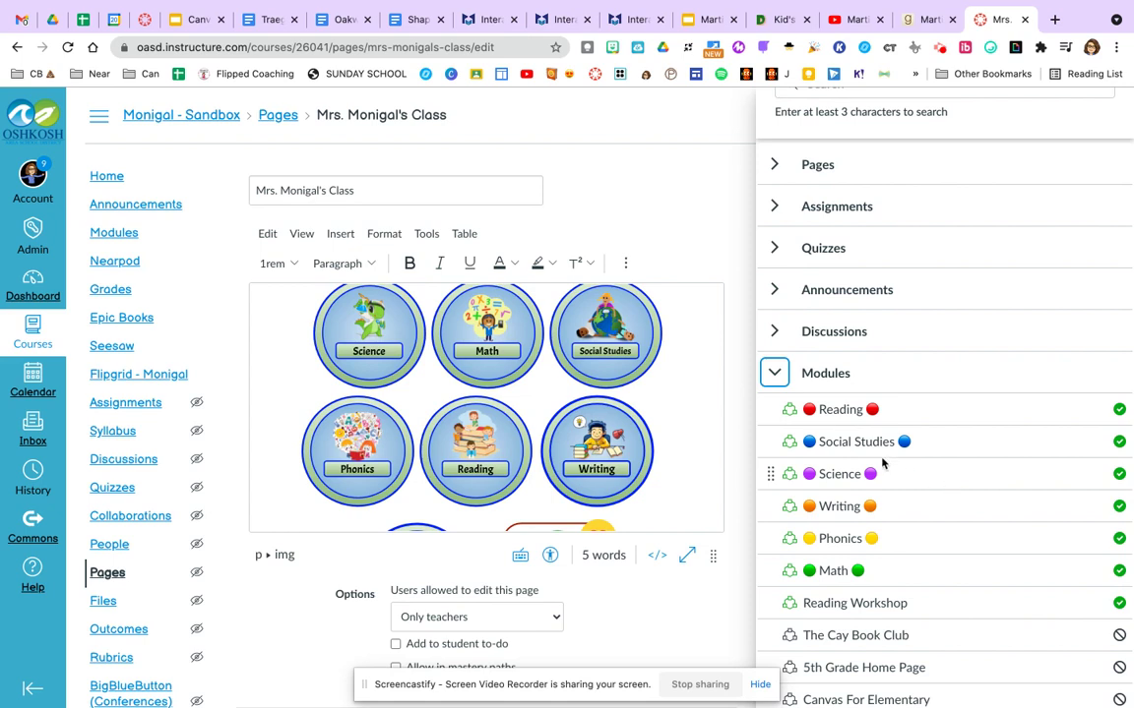
{"action": "left_click", "coordinate": [854, 444]}
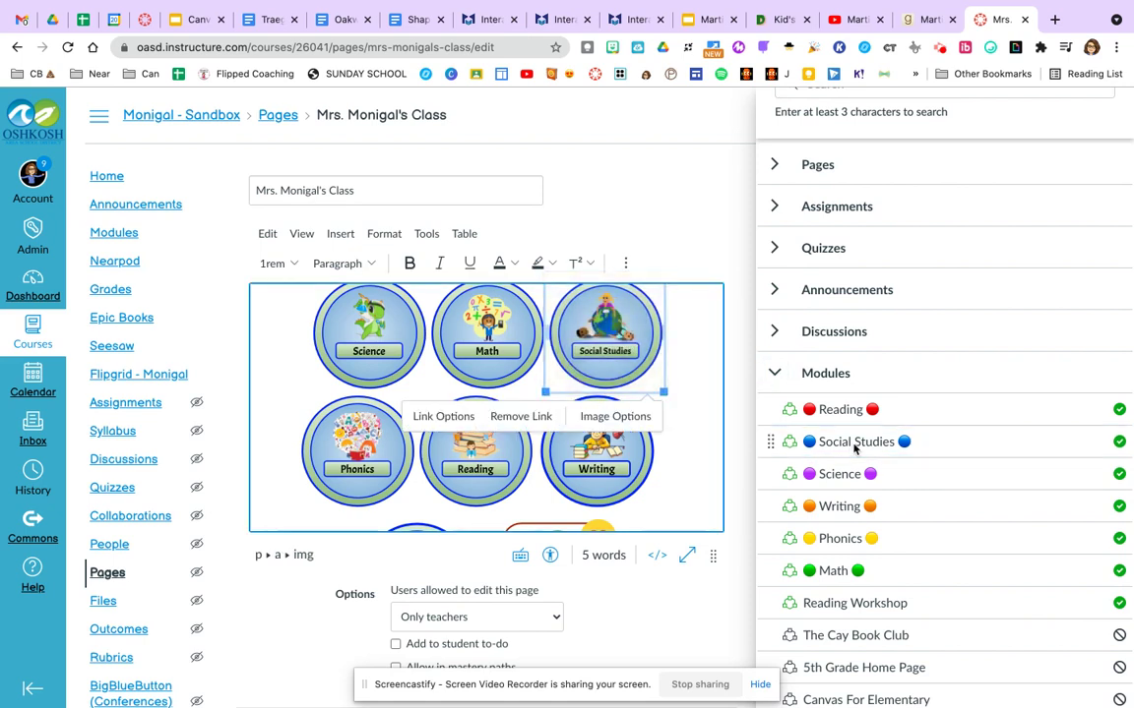
{"action": "scroll", "coordinate": [678, 615], "scroll_direction": "down", "scroll_amount": 3}
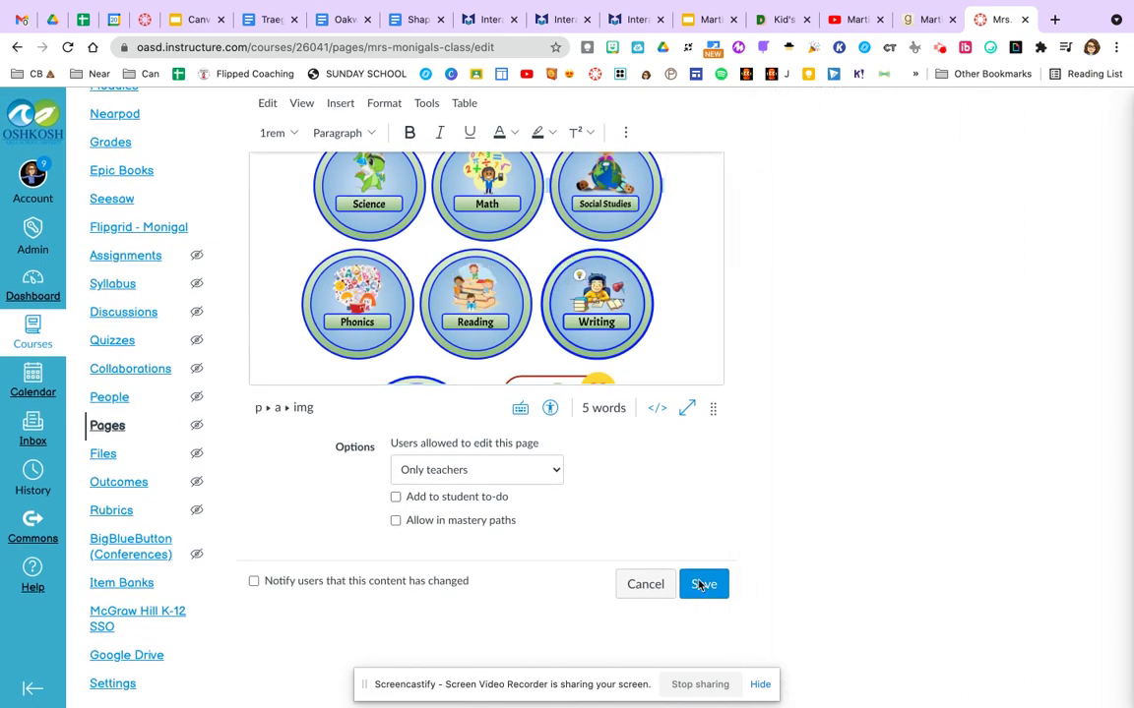
{"action": "left_click", "coordinate": [701, 602]}
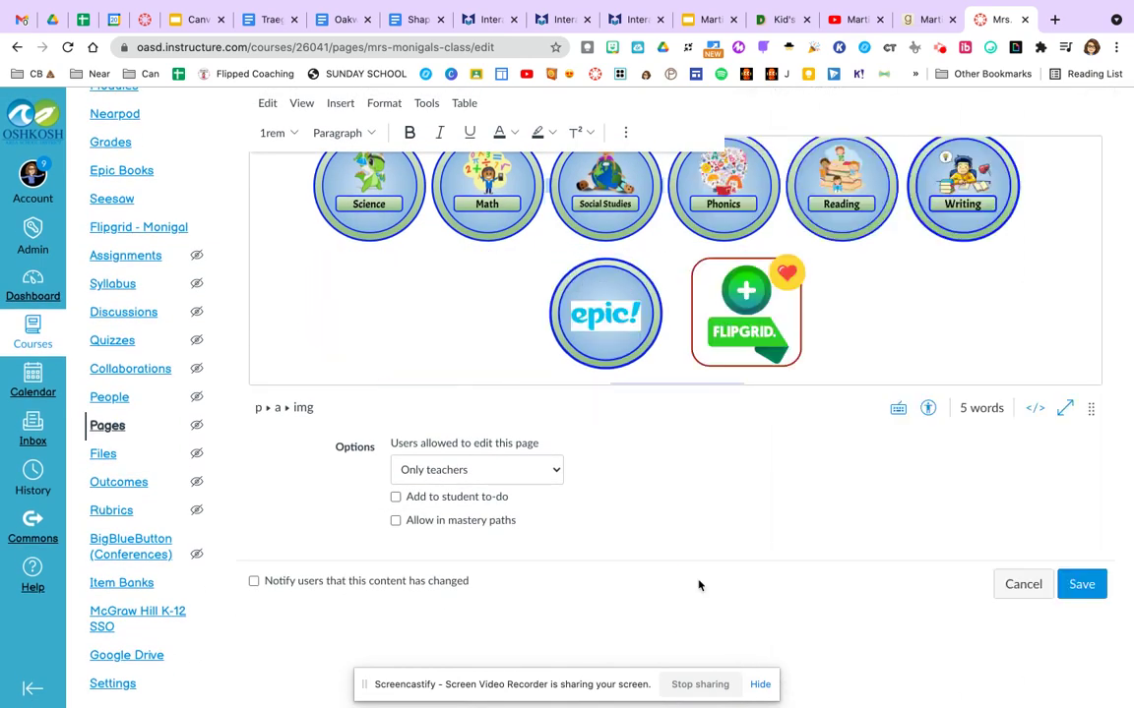
- Save the class page, follow the Social Studies image to its module, and start adding an item there
{"action": "left_click", "coordinate": [1083, 587]}
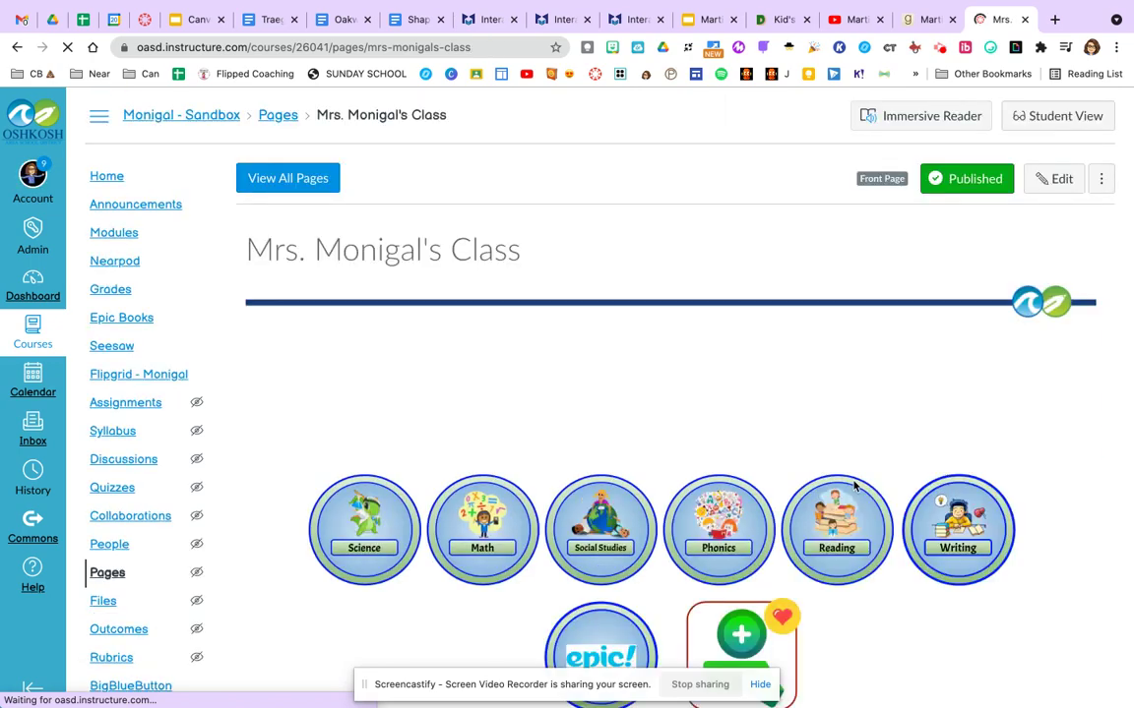
{"action": "left_click", "coordinate": [615, 532]}
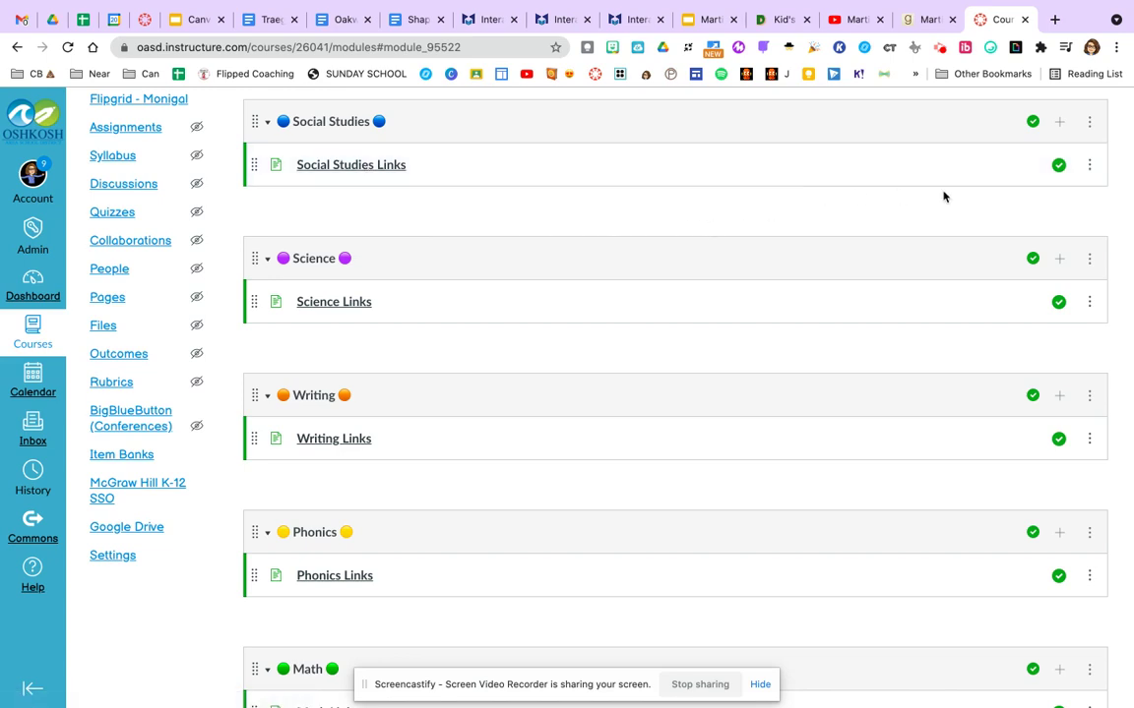
{"action": "left_click", "coordinate": [1060, 123]}
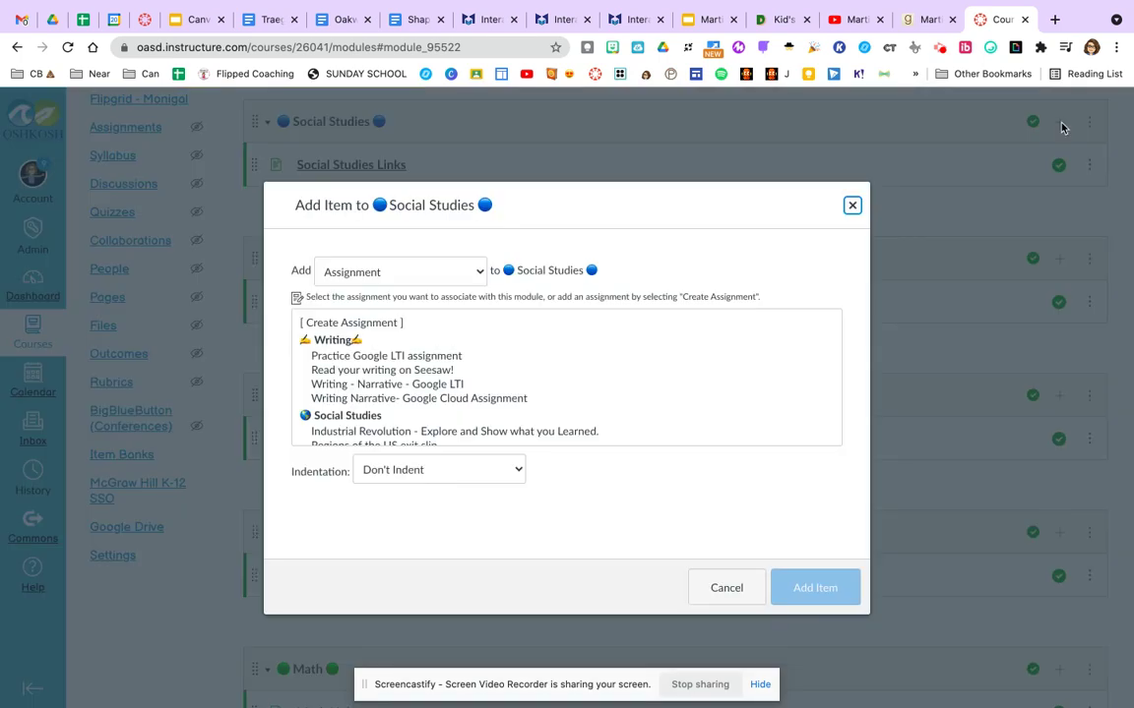
- Choose External URL and paste in the copied Ducksters Martin Luther King page address
{"action": "left_click", "coordinate": [473, 272]}
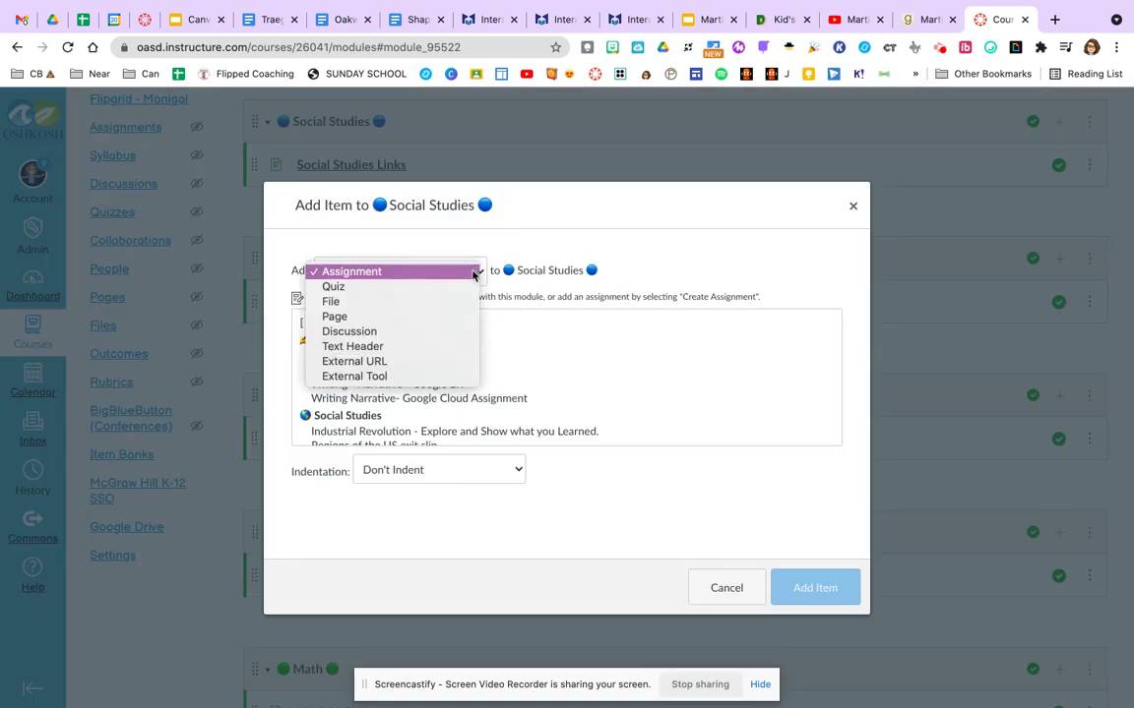
{"action": "left_click", "coordinate": [398, 363]}
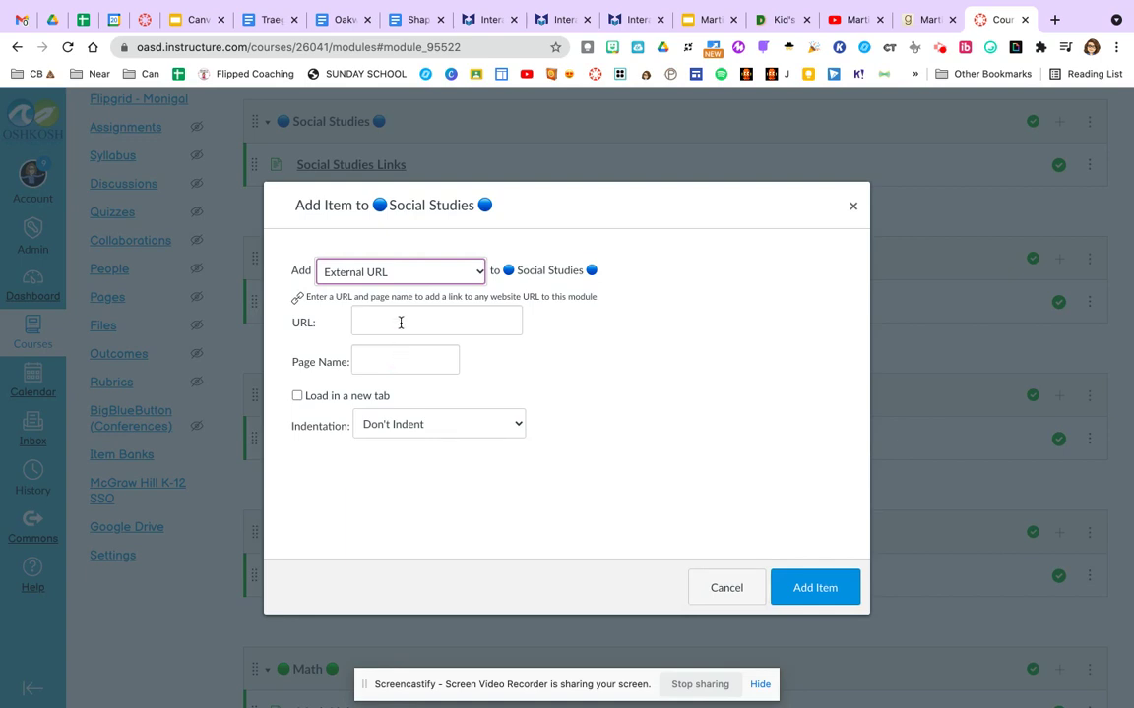
{"action": "left_click", "coordinate": [400, 322]}
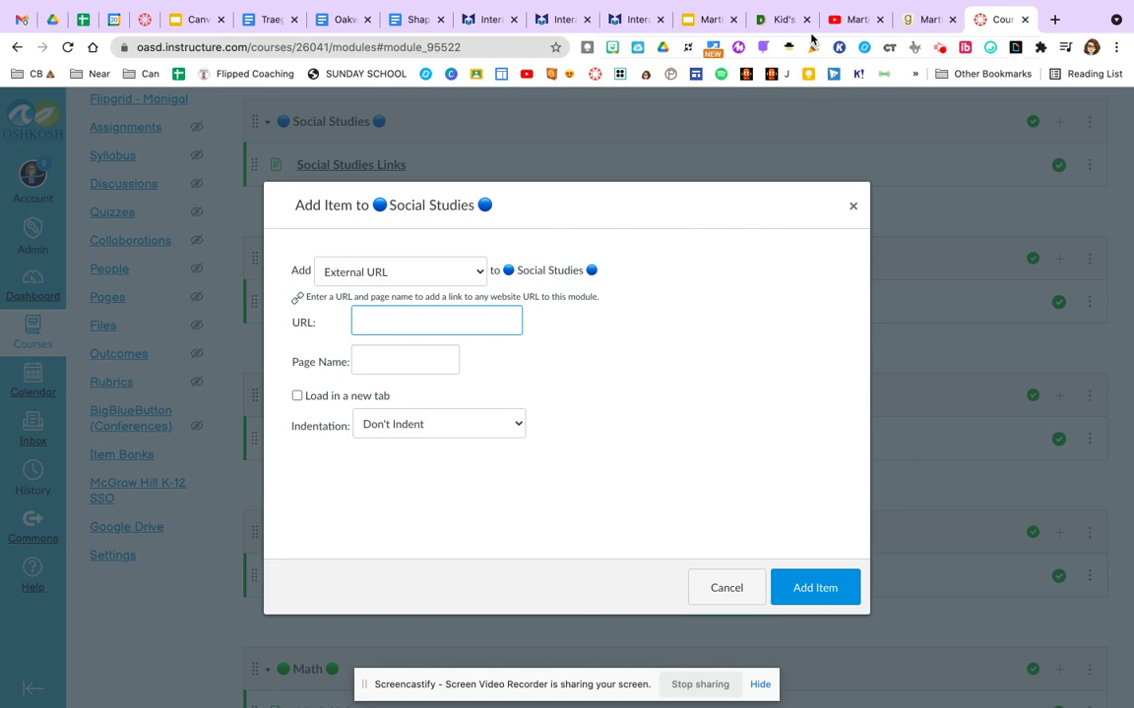
{"action": "left_click", "coordinate": [781, 21]}
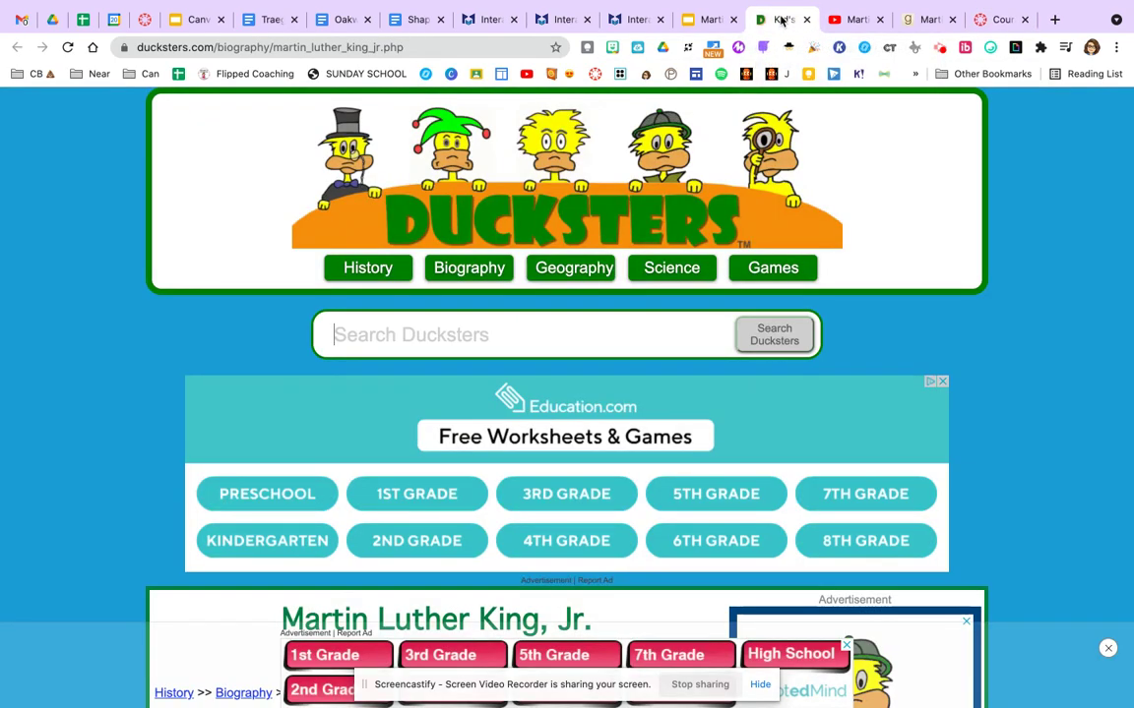
{"action": "scroll", "coordinate": [385, 493], "scroll_direction": "down", "scroll_amount": 7}
{"action": "scroll", "coordinate": [385, 518], "scroll_direction": "up", "scroll_amount": 8}
{"action": "scroll", "coordinate": [384, 519], "scroll_direction": "down", "scroll_amount": 1}
{"action": "left_click", "coordinate": [352, 47]}
{"action": "key", "text": "super+c"}
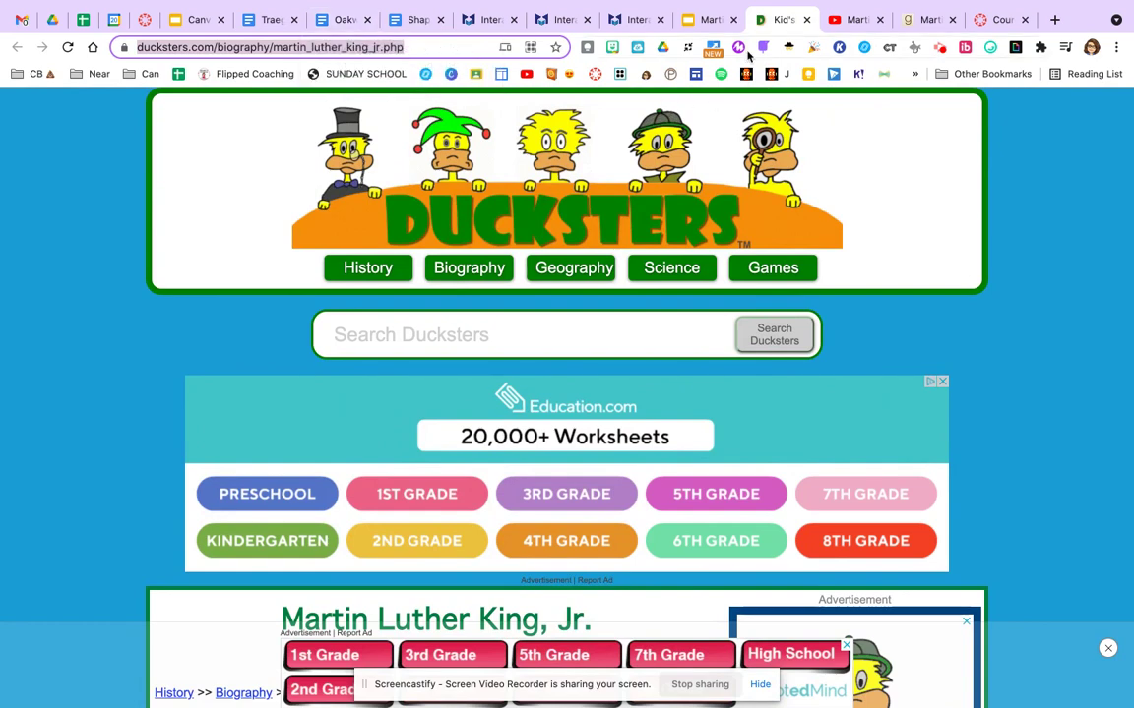
{"action": "left_click", "coordinate": [981, 20]}
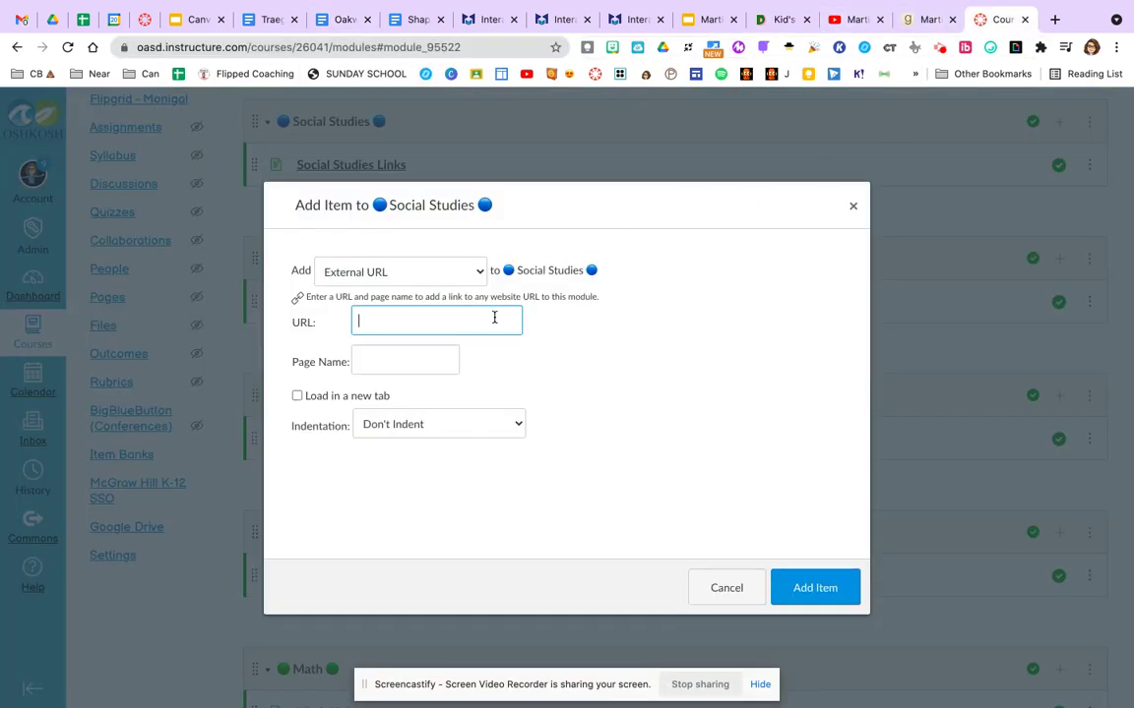
{"action": "key", "text": "super+v"}
- Name the link Ducksters, add it to Social Studies, and publish it
{"action": "left_click", "coordinate": [432, 365]}
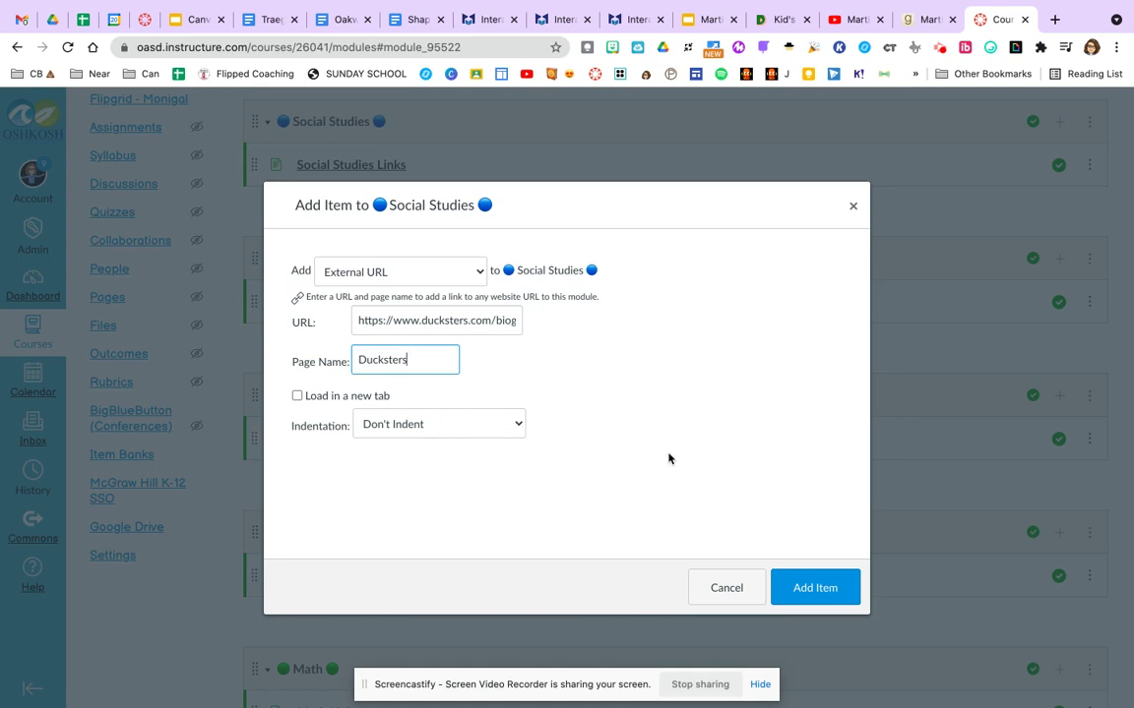
{"action": "left_click", "coordinate": [799, 588]}
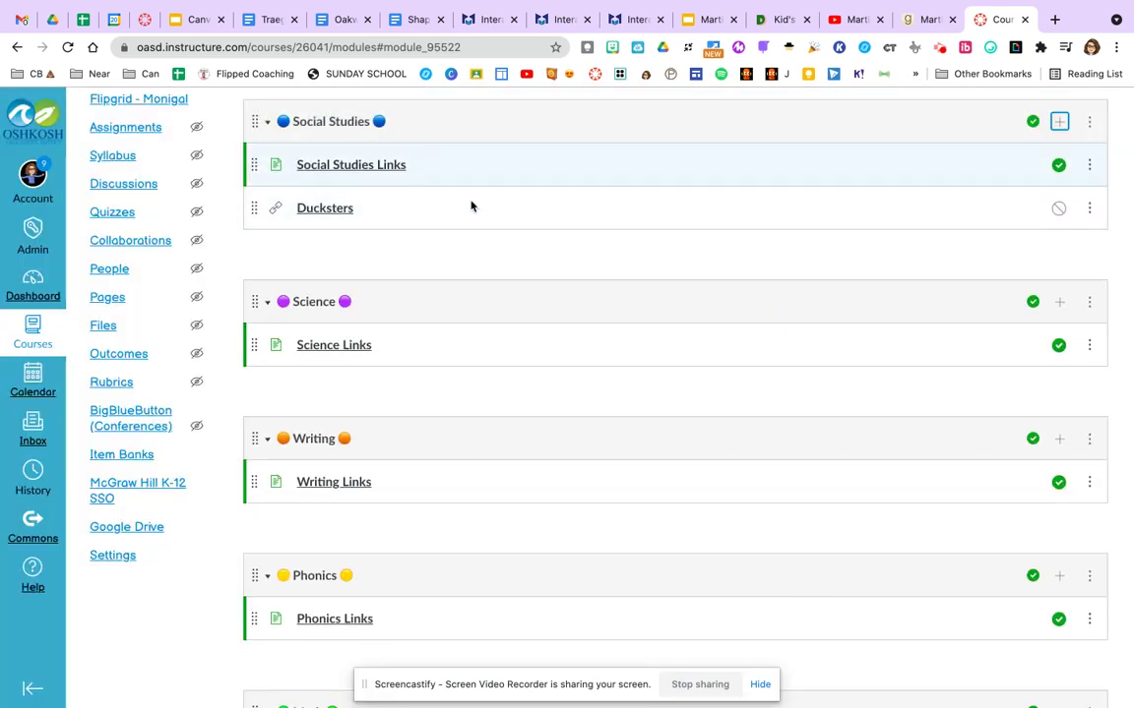
{"action": "left_click", "coordinate": [1058, 208]}
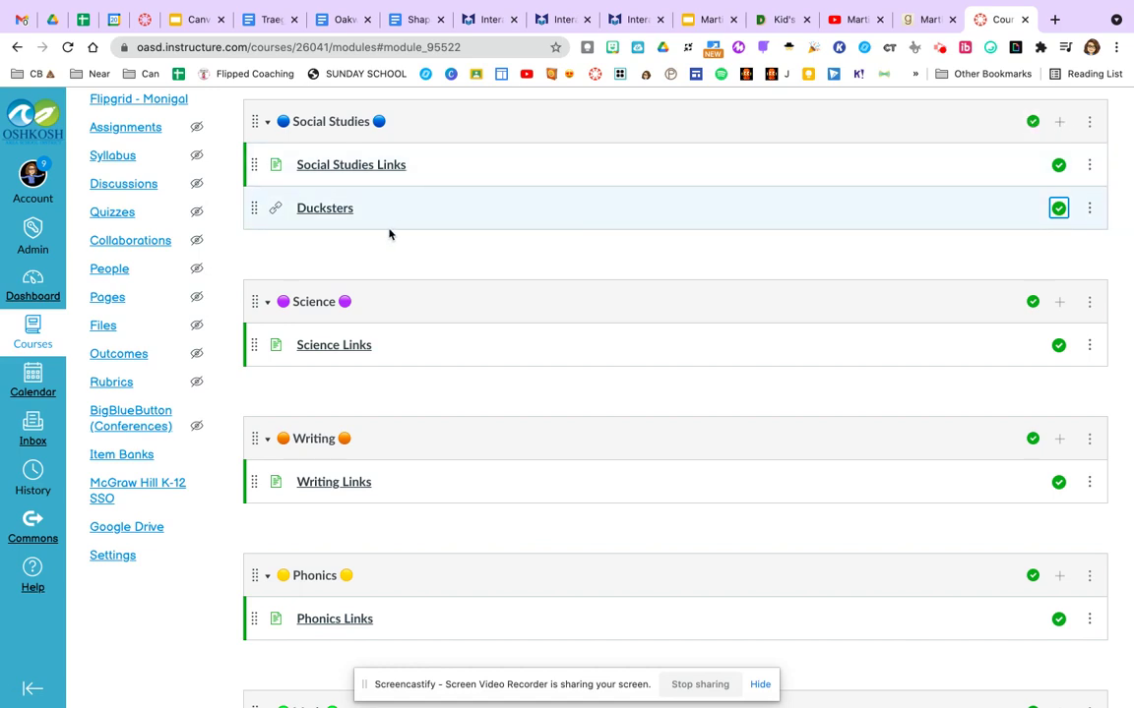
- Add an external link named Quotes pointing to the Goodreads Martin Luther King Jr. quotes page
{"action": "left_click", "coordinate": [1058, 123]}
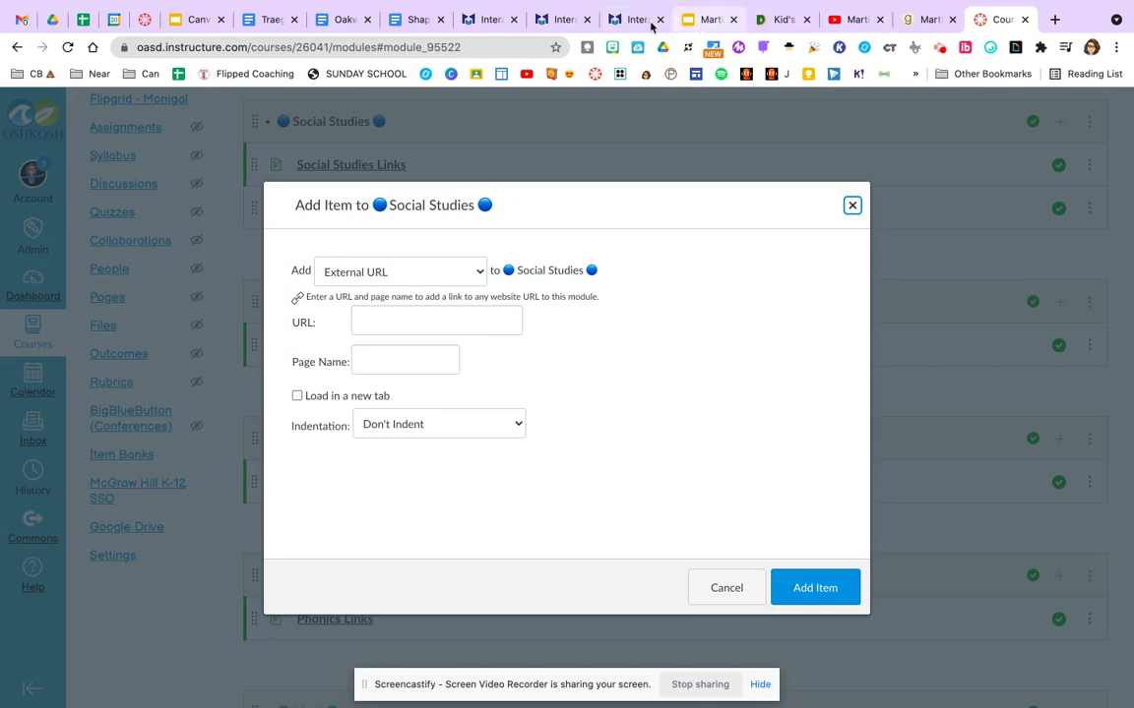
{"action": "left_click", "coordinate": [921, 19]}
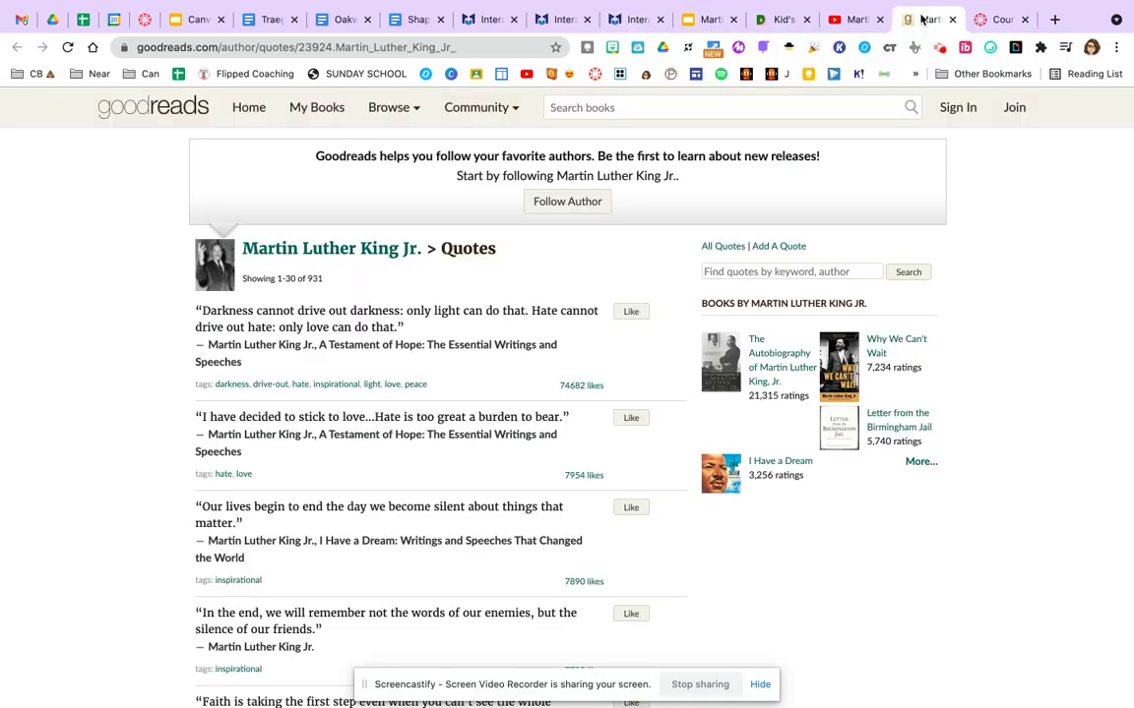
{"action": "left_click", "coordinate": [409, 46]}
{"action": "key", "text": "super+c"}
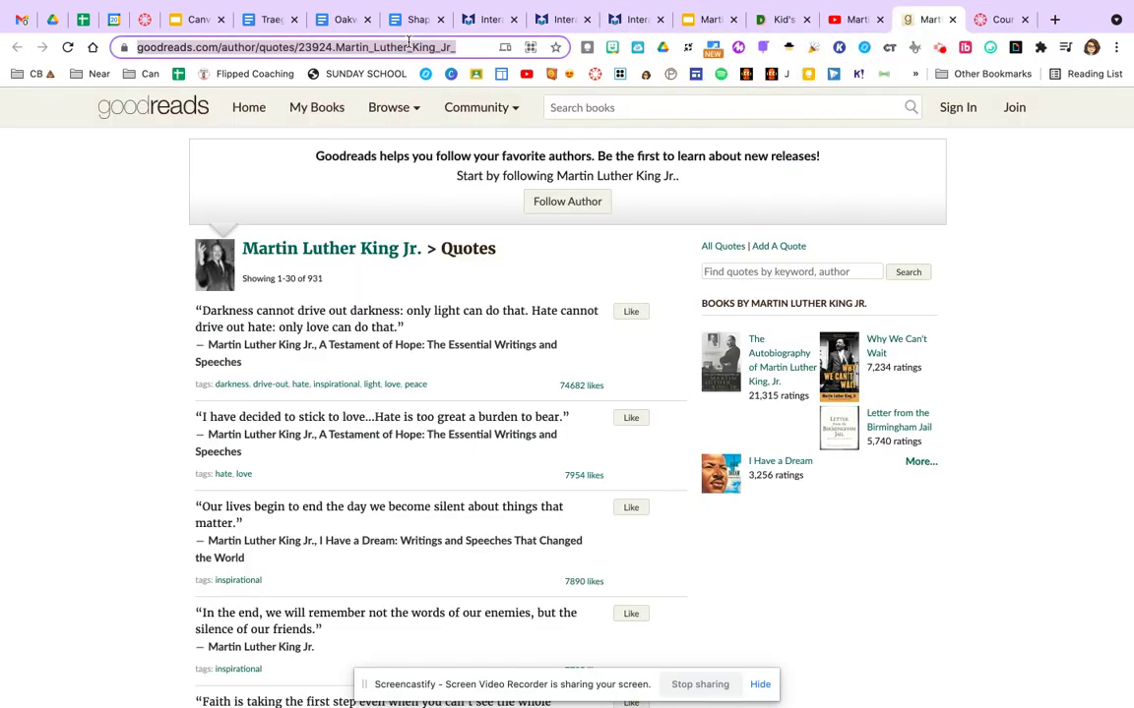
{"action": "left_click", "coordinate": [991, 20]}
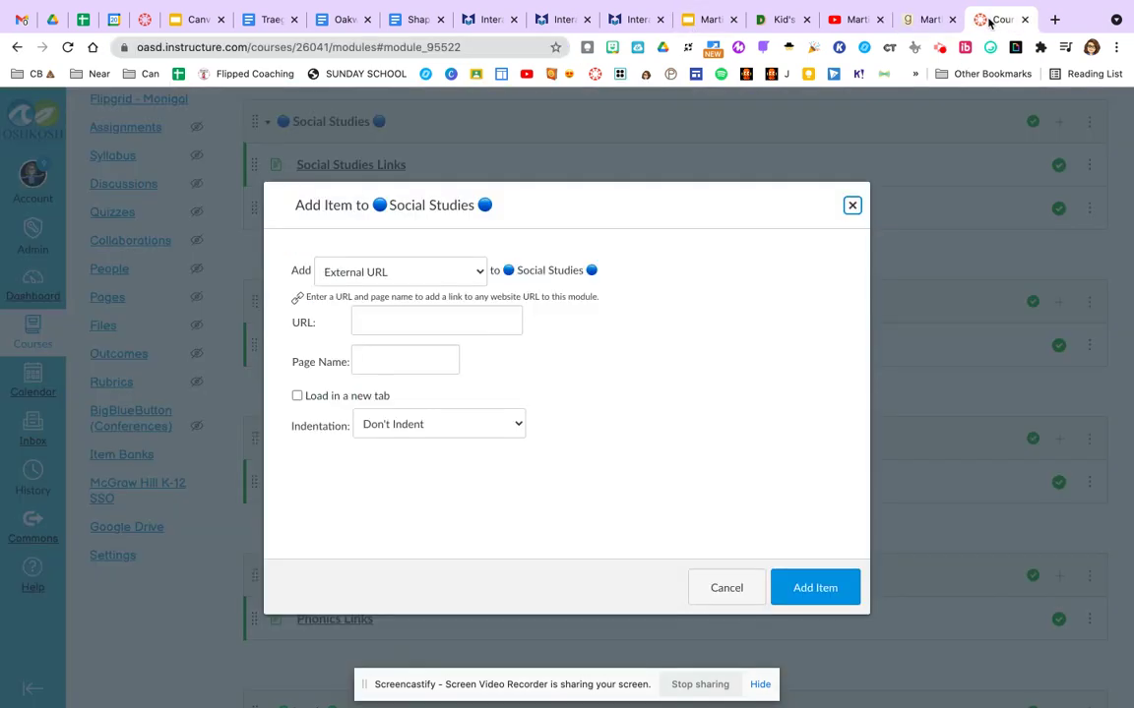
{"action": "left_click", "coordinate": [374, 326]}
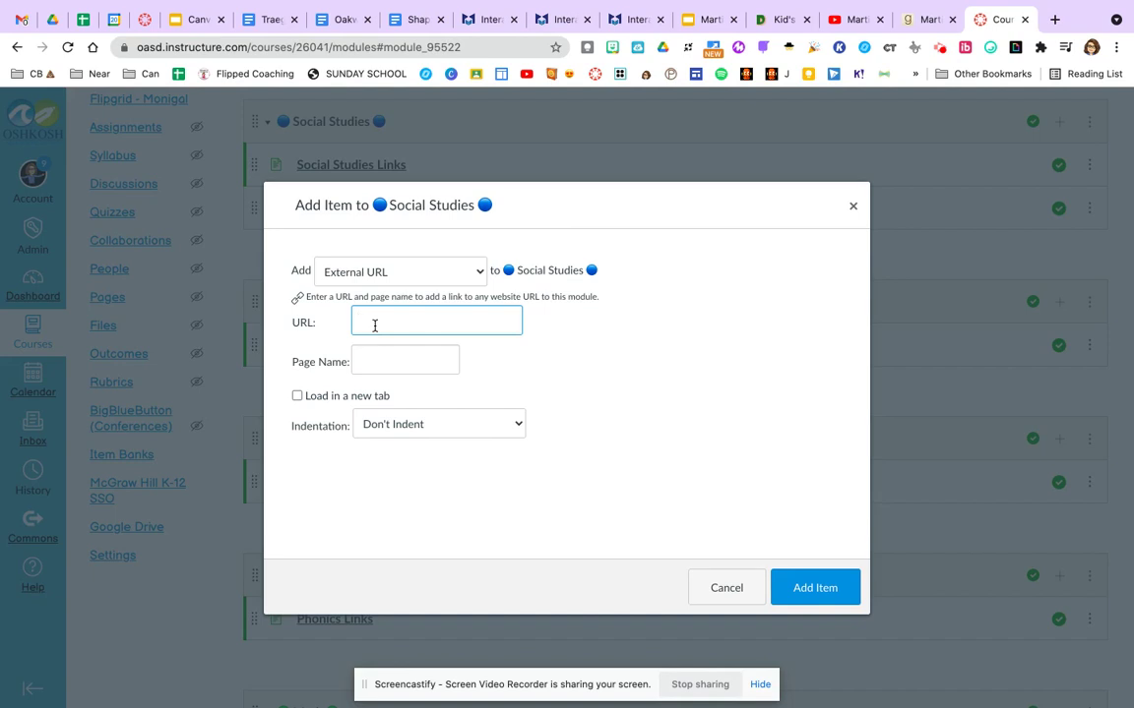
{"action": "key", "text": "super+v"}
{"action": "left_click", "coordinate": [376, 364]}
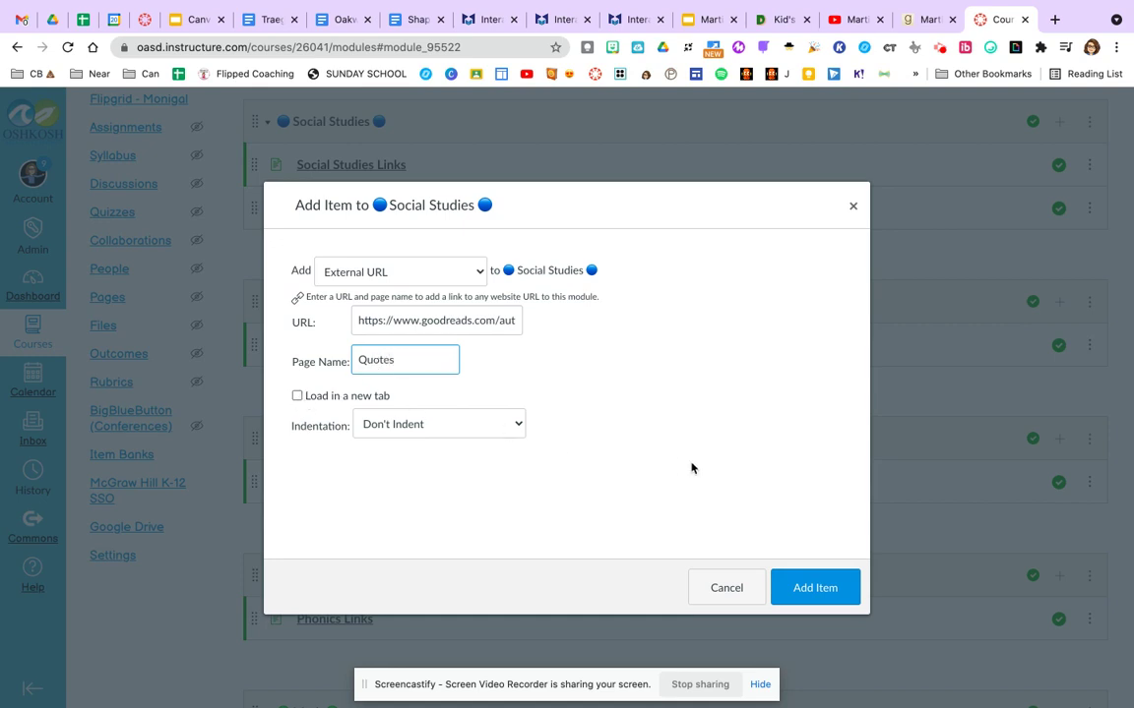
{"action": "left_click", "coordinate": [827, 584]}
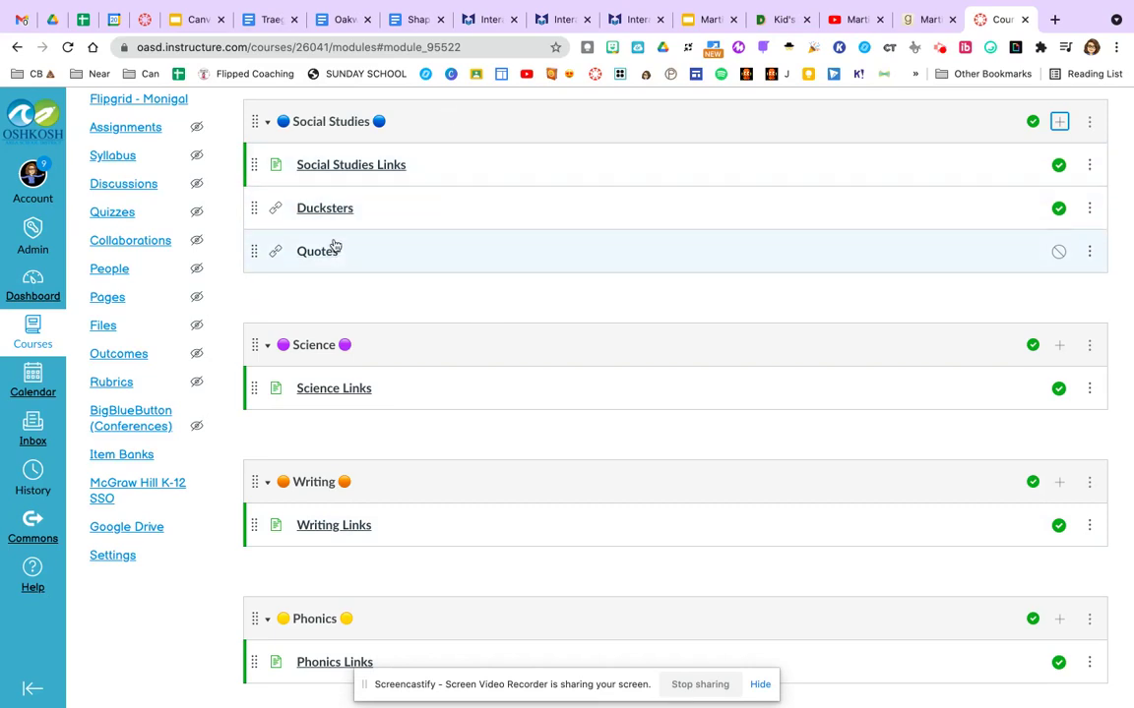
- Add a text header 'Martin Luther King Jr. research' to the Social Studies module
{"action": "left_click", "coordinate": [1059, 121]}
{"action": "left_click", "coordinate": [451, 272]}
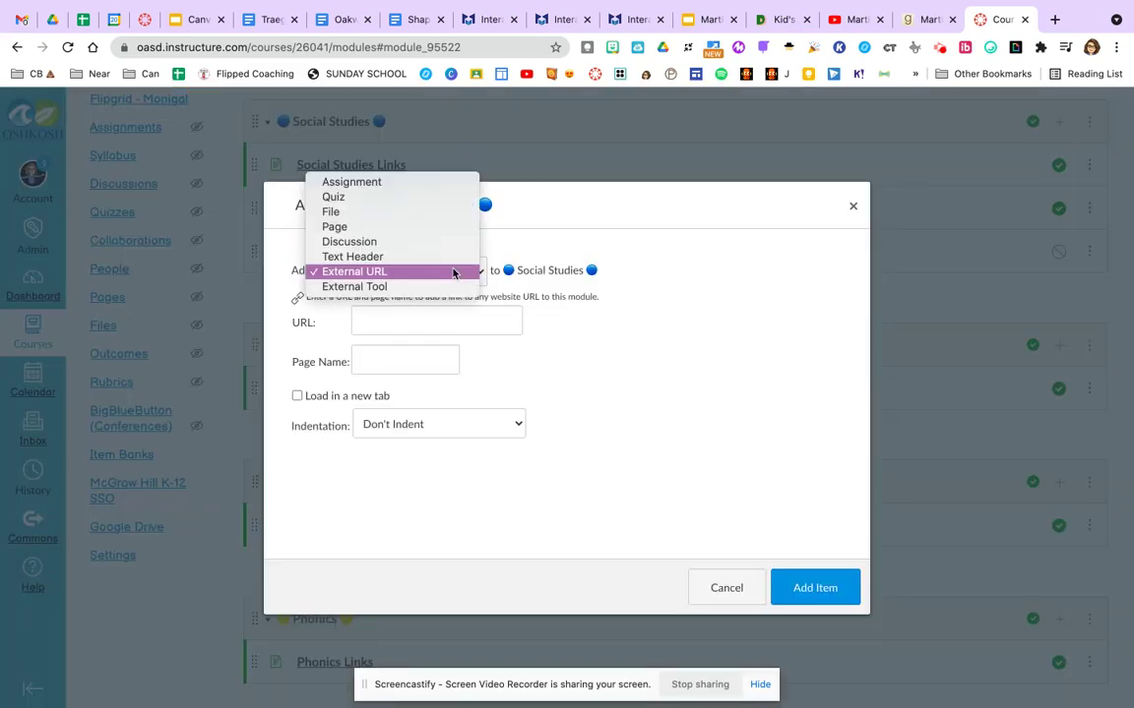
{"action": "left_click", "coordinate": [352, 256]}
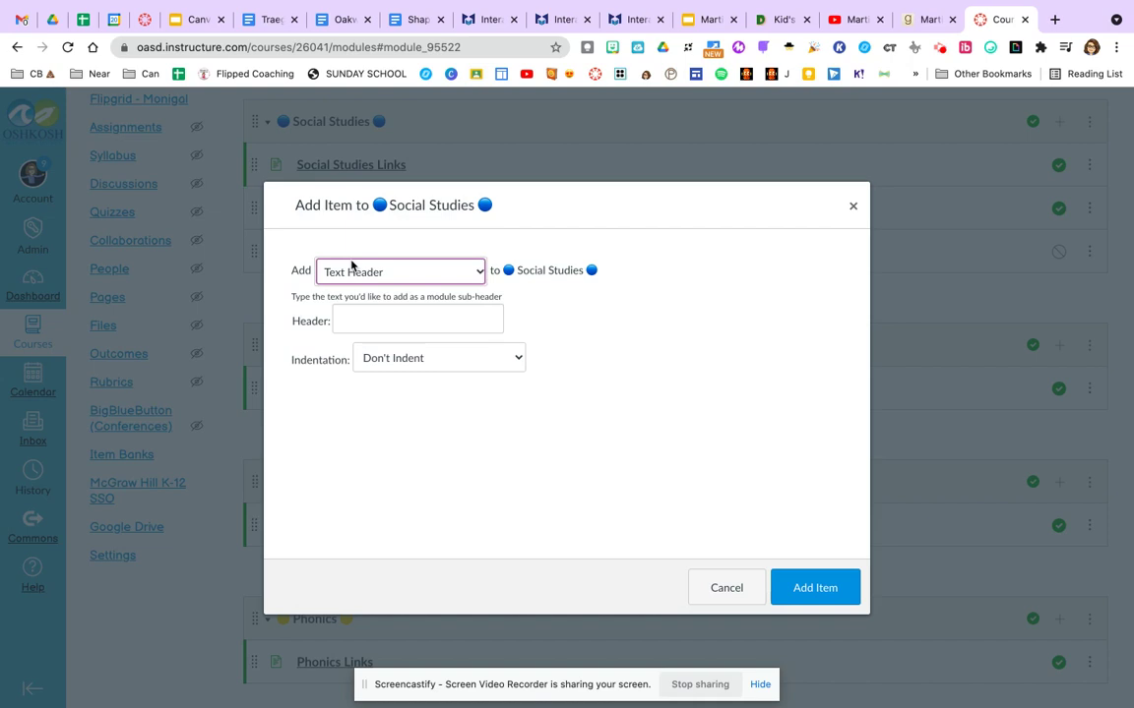
{"action": "left_click", "coordinate": [363, 310]}
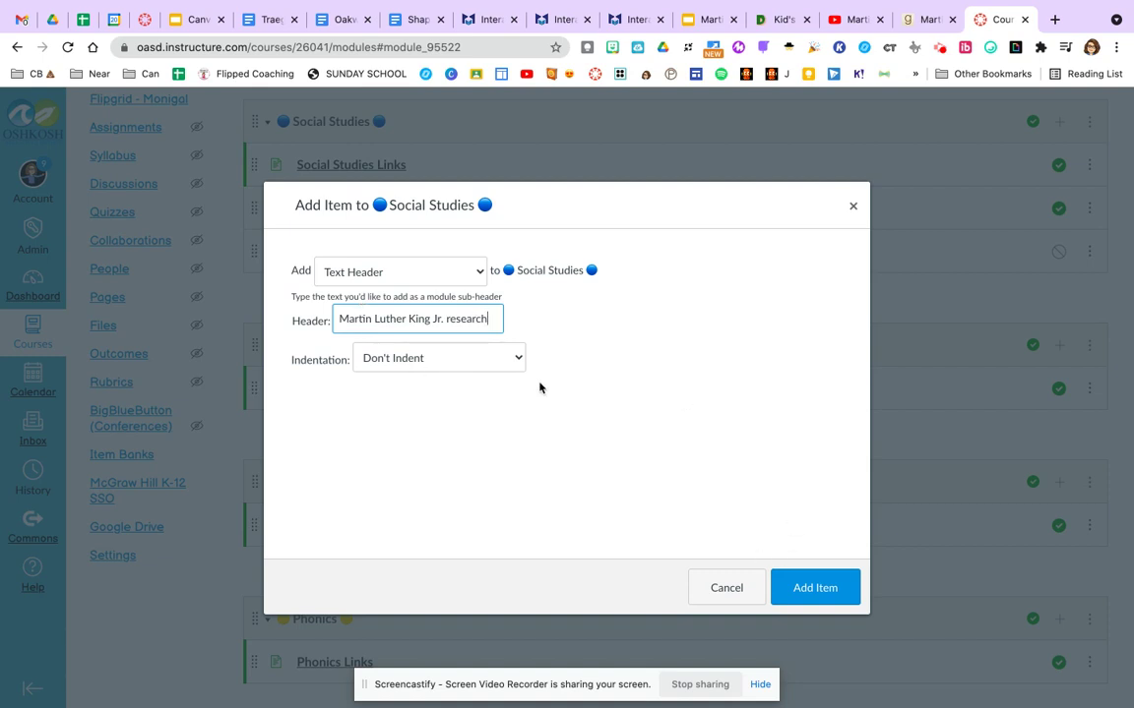
{"action": "left_click", "coordinate": [817, 589]}
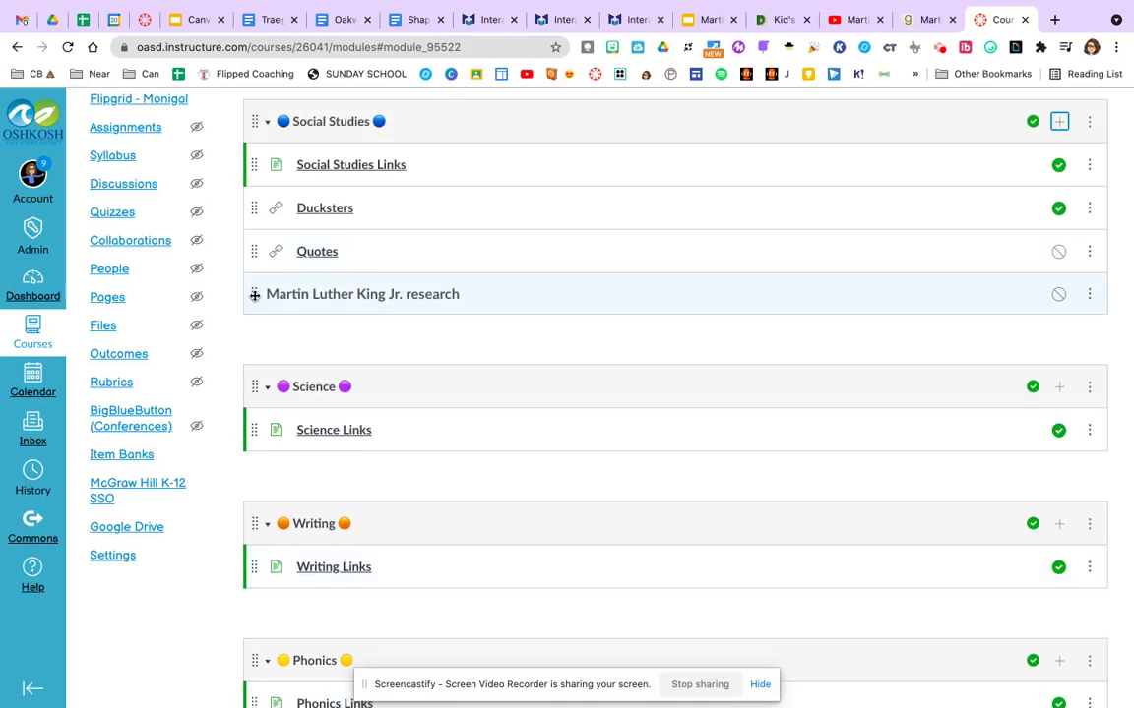
- Move the research header under Social Studies Links and publish both it and the Quotes link
{"action": "left_click_drag", "start_coordinate": [254, 296], "coordinate": [256, 202]}
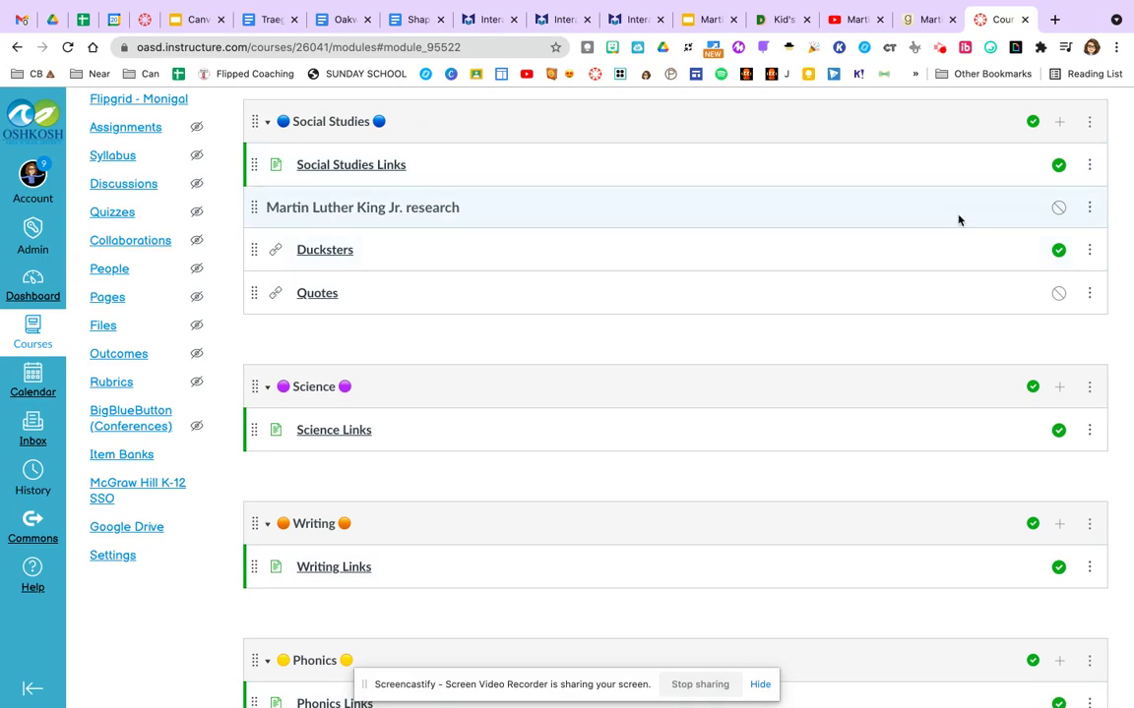
{"action": "left_click", "coordinate": [1057, 208]}
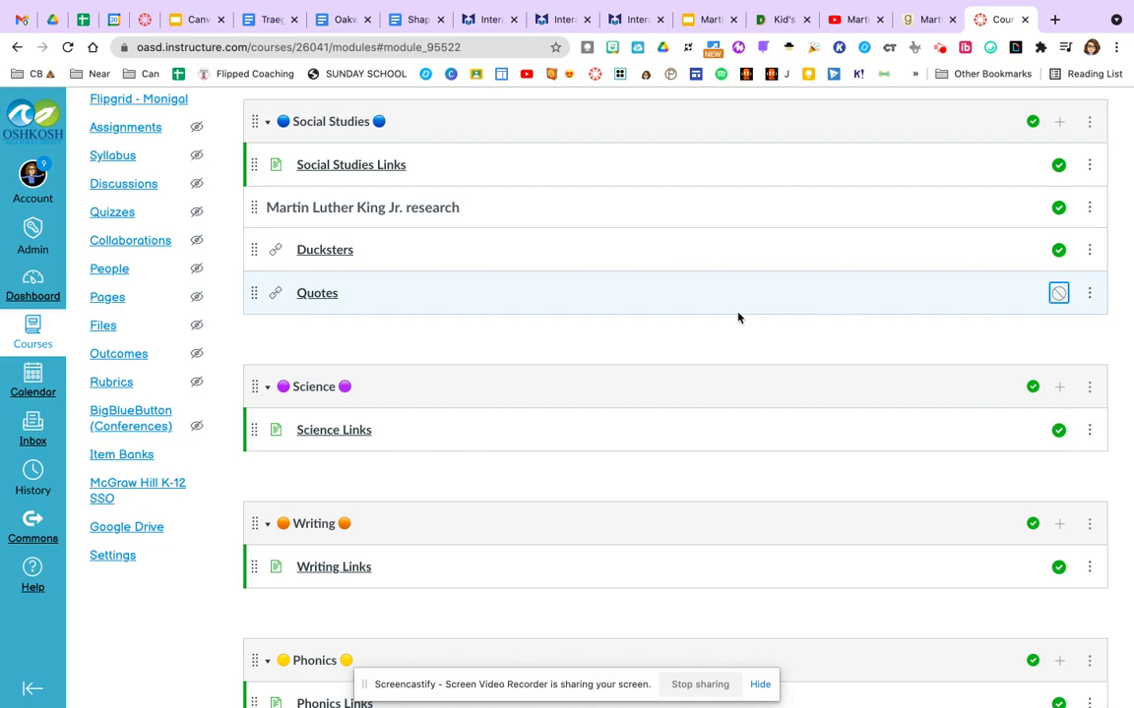
{"action": "left_click", "coordinate": [1058, 293]}
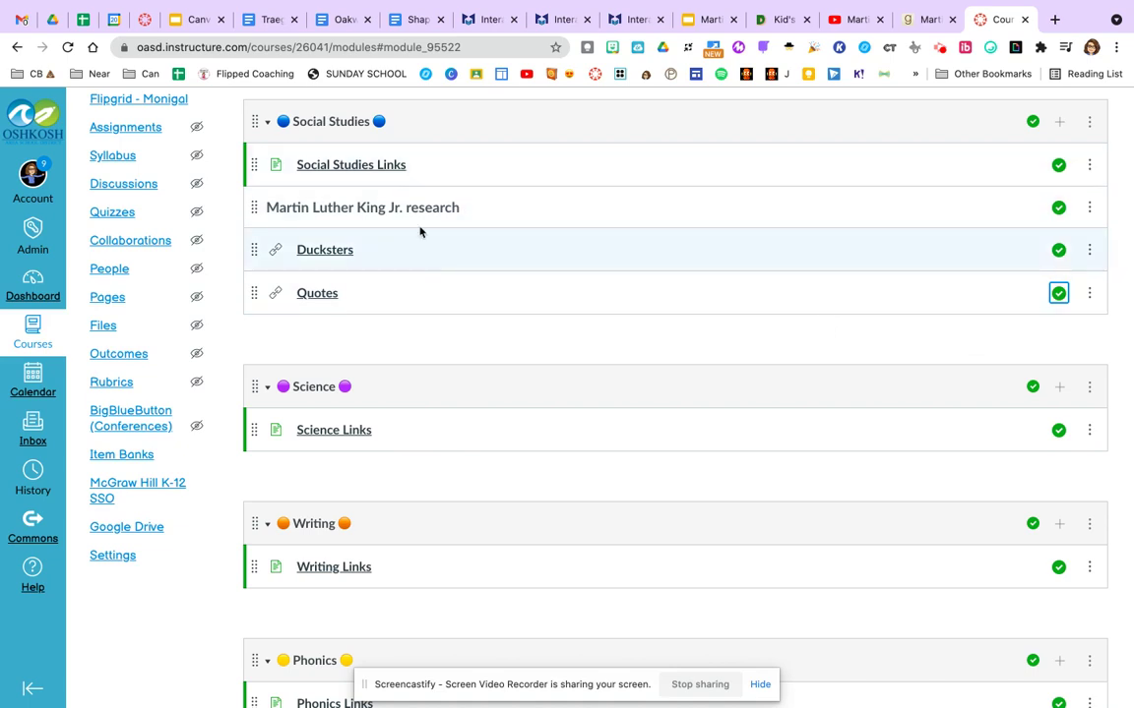
{"action": "scroll", "coordinate": [459, 366], "scroll_direction": "up", "scroll_amount": 1}
{"action": "left_click", "coordinate": [361, 199]}
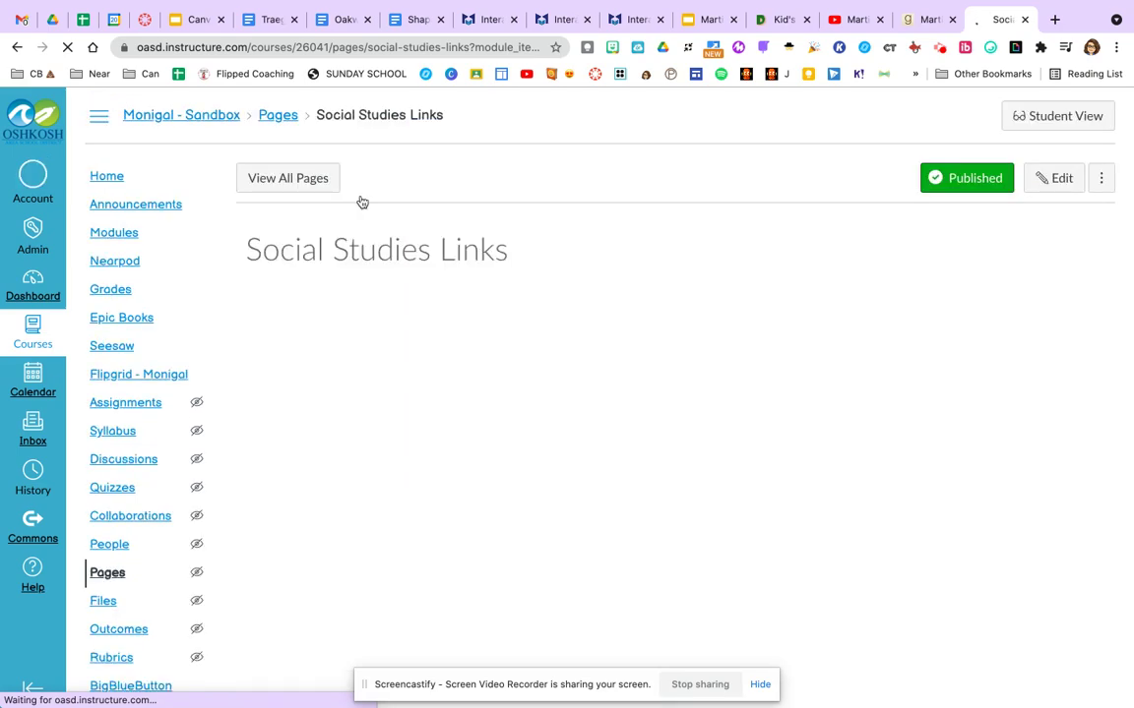
{"action": "scroll", "coordinate": [622, 455], "scroll_direction": "down", "scroll_amount": 3}
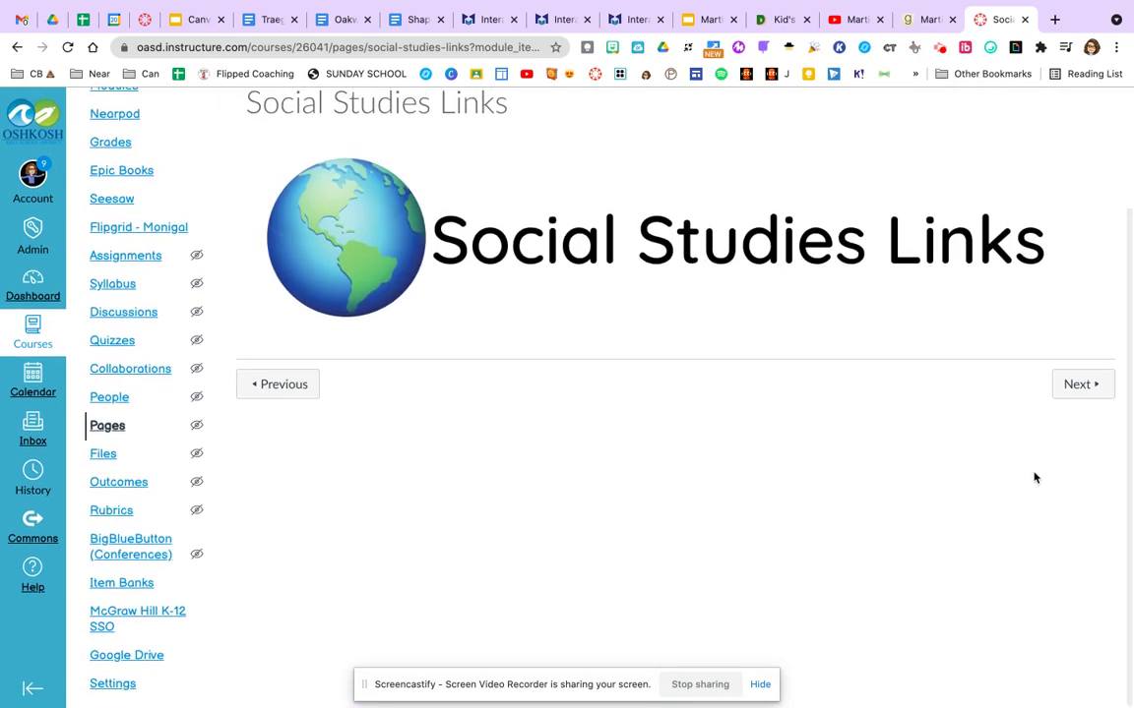
{"action": "left_click", "coordinate": [1081, 391]}
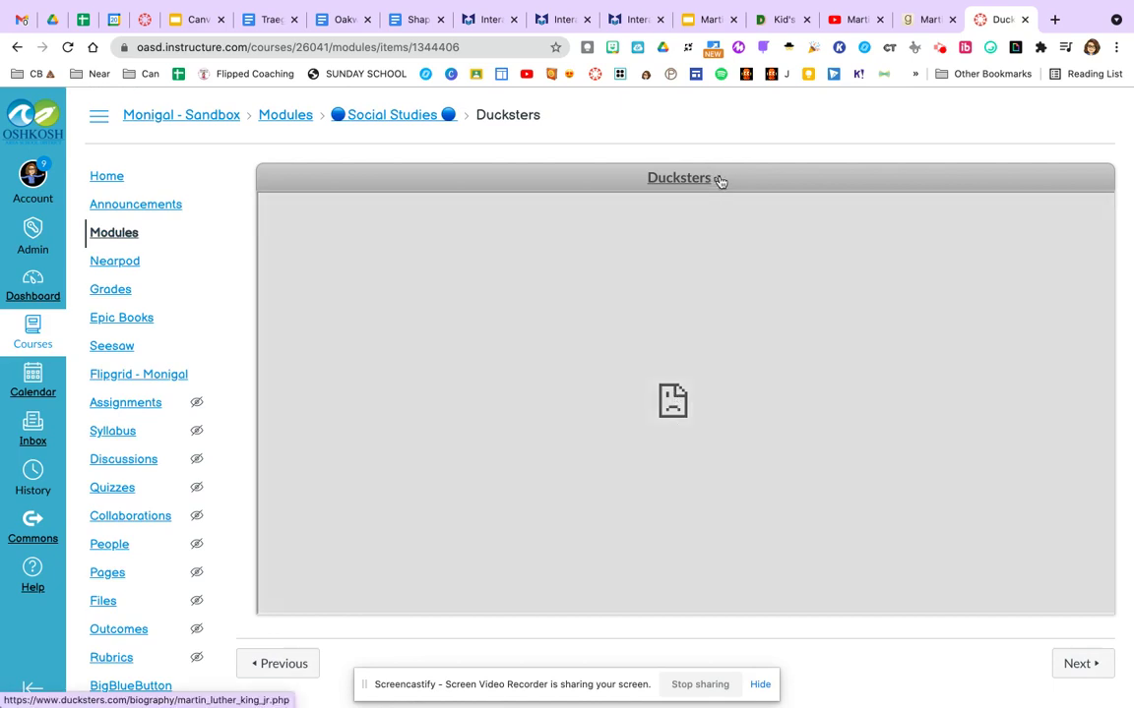
{"action": "left_click", "coordinate": [720, 182]}
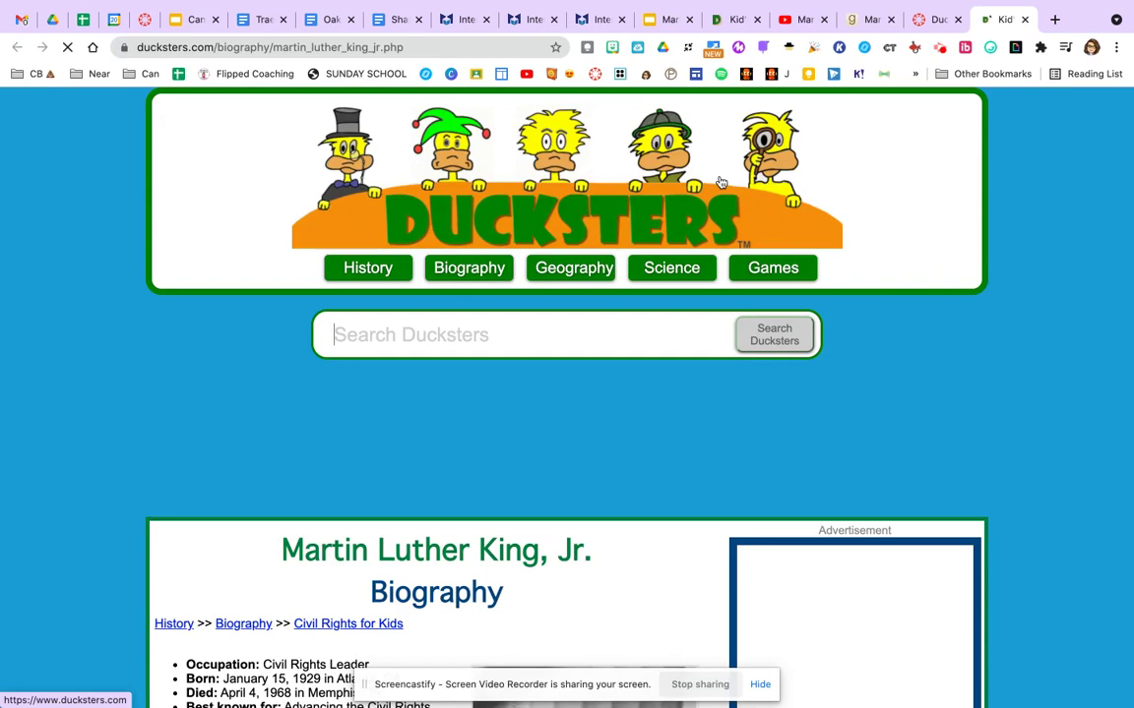
{"action": "left_click", "coordinate": [933, 19]}
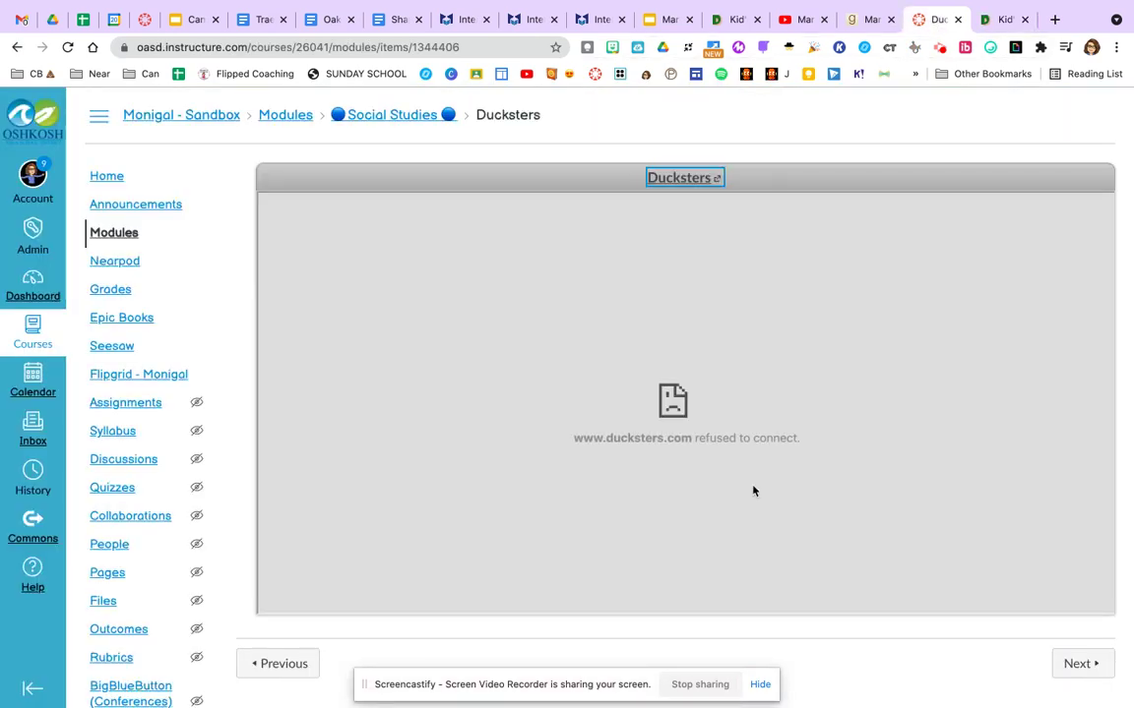
{"action": "left_click", "coordinate": [1072, 668]}
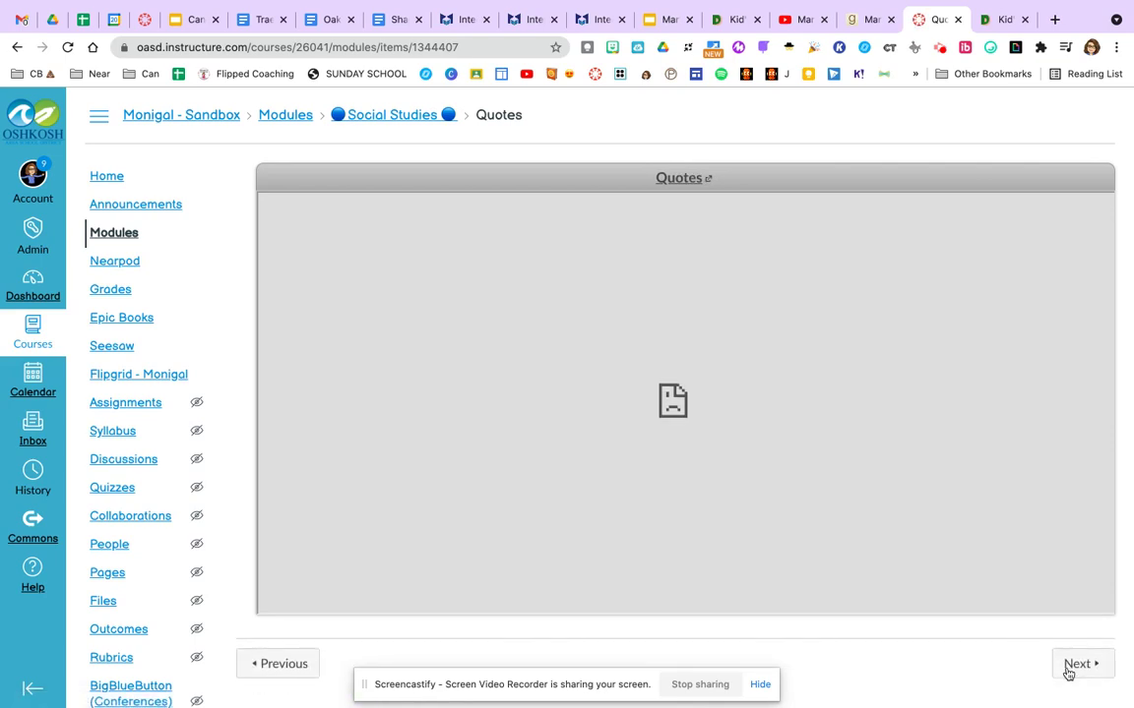
{"action": "scroll", "coordinate": [830, 457], "scroll_direction": "down", "scroll_amount": 3}
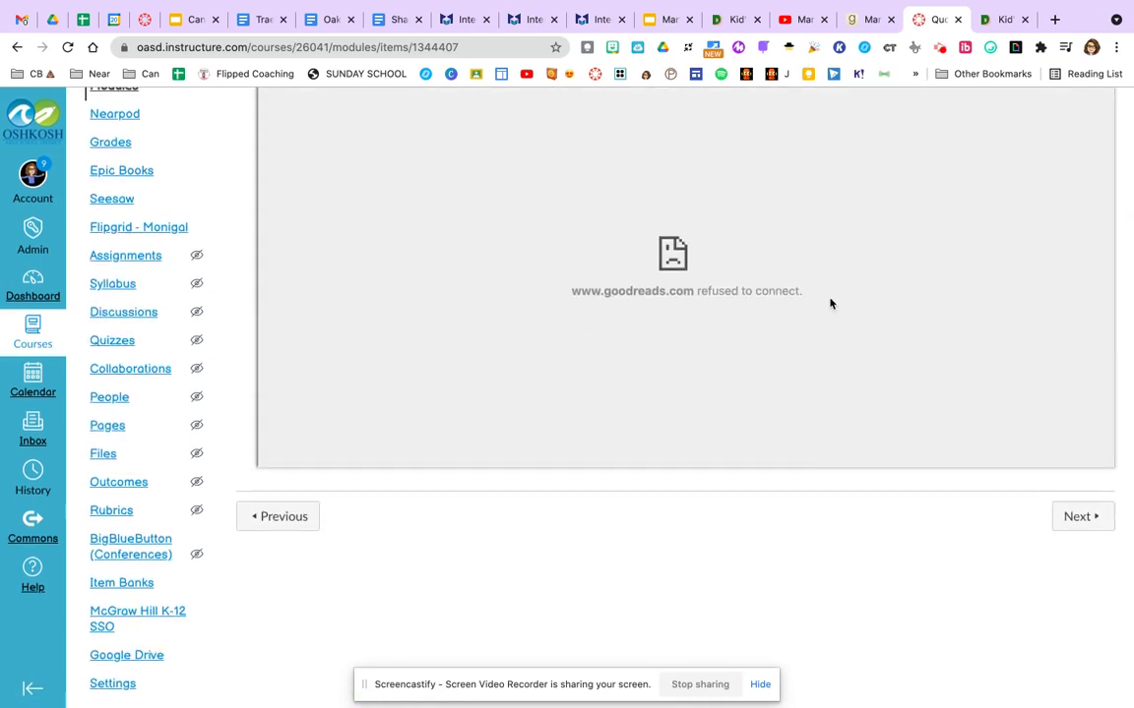
{"action": "scroll", "coordinate": [831, 310], "scroll_direction": "up", "scroll_amount": 3}
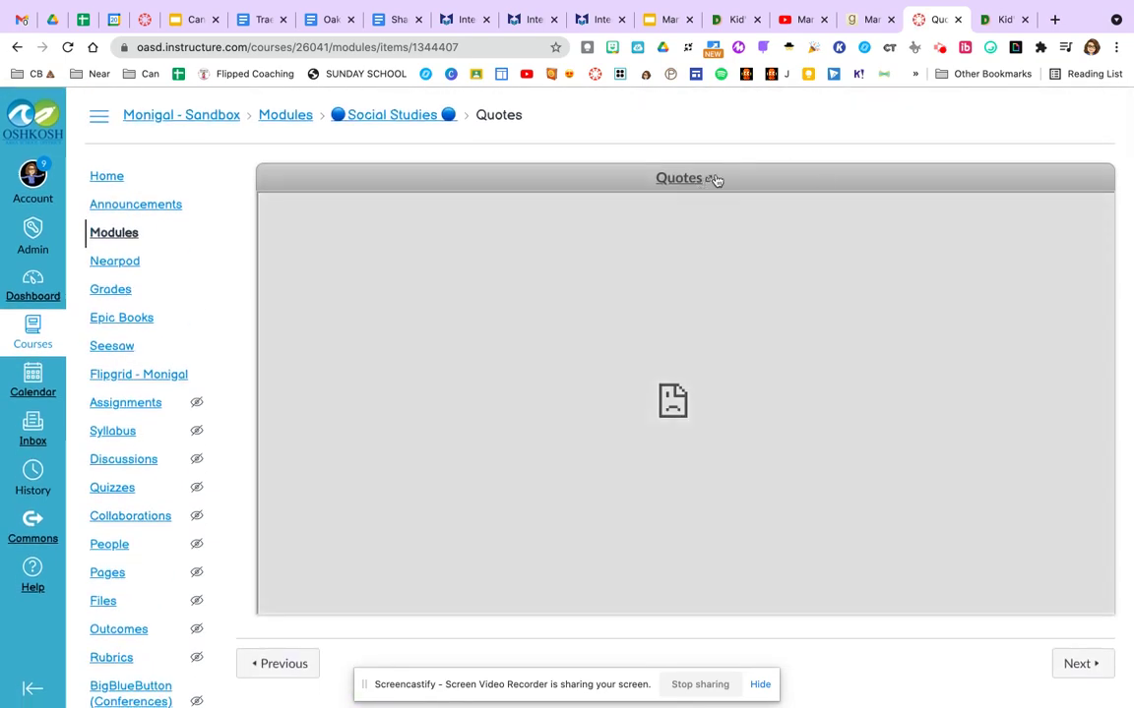
{"action": "left_click", "coordinate": [712, 182]}
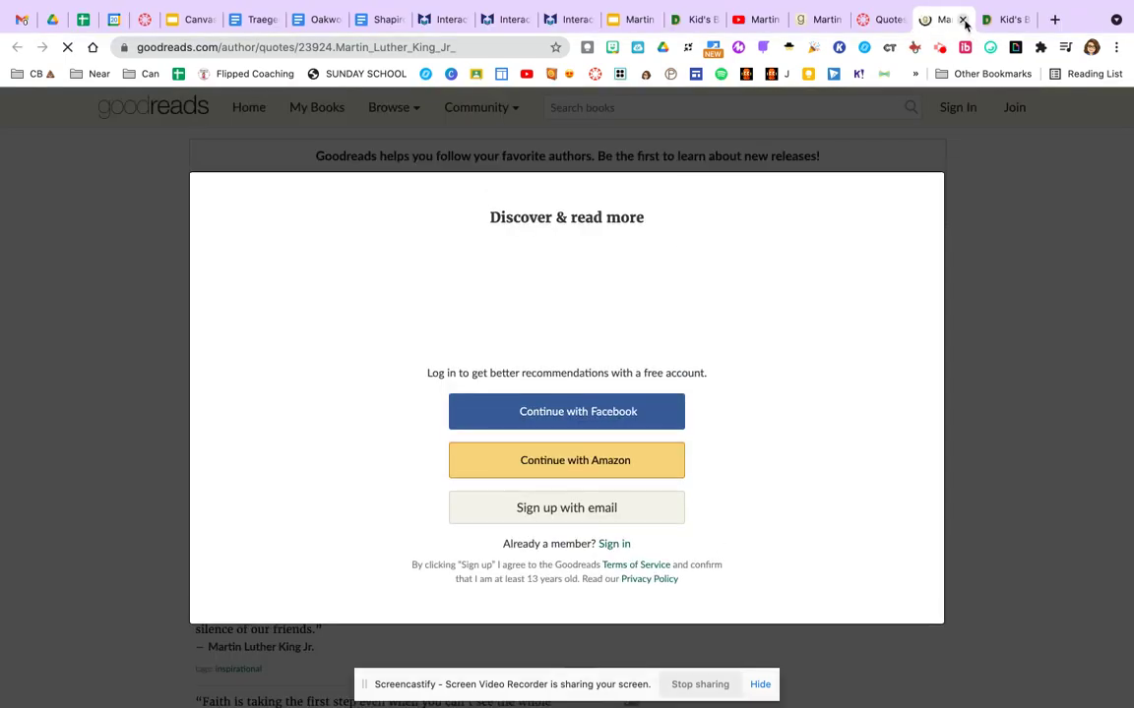
{"action": "left_click", "coordinate": [963, 21]}
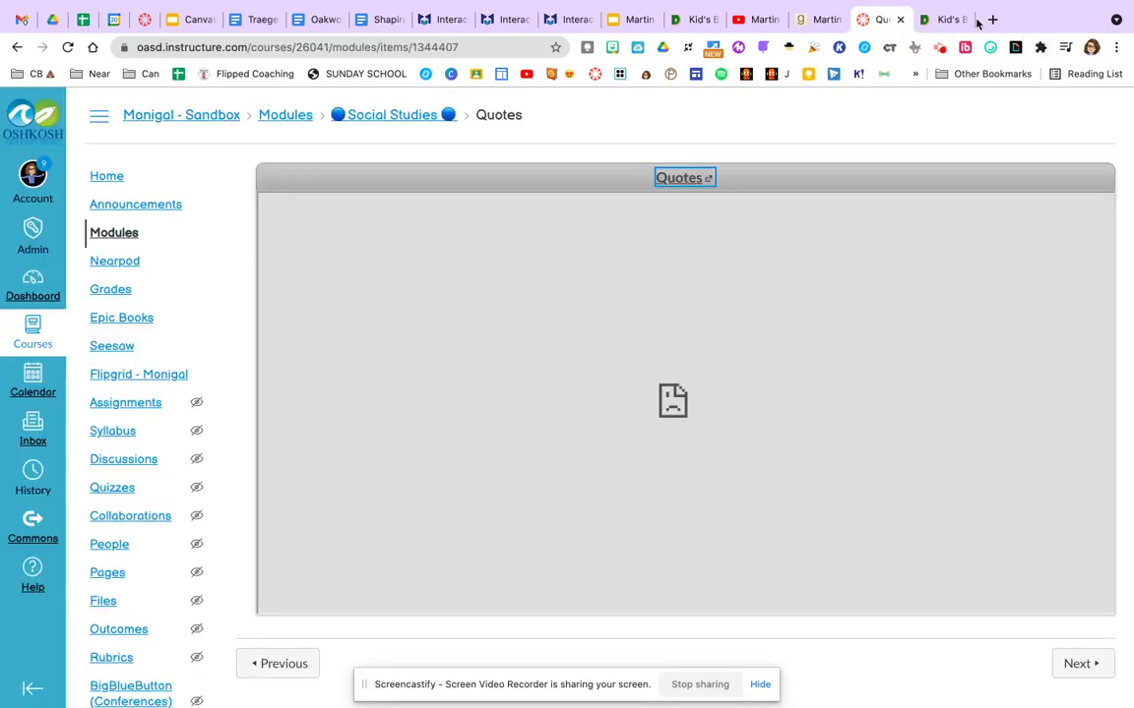
{"action": "left_click", "coordinate": [1025, 19]}
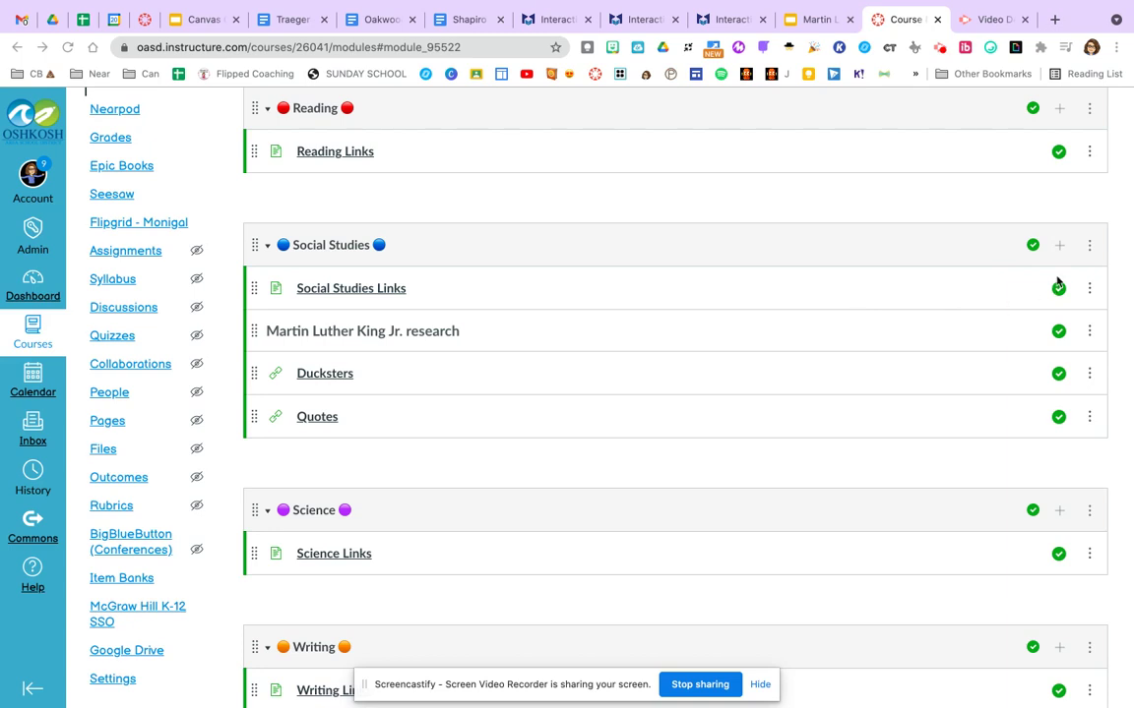
- Create a new assignment named 'Martin Luther assessment' in the Social Studies module
{"action": "left_click", "coordinate": [1061, 246]}
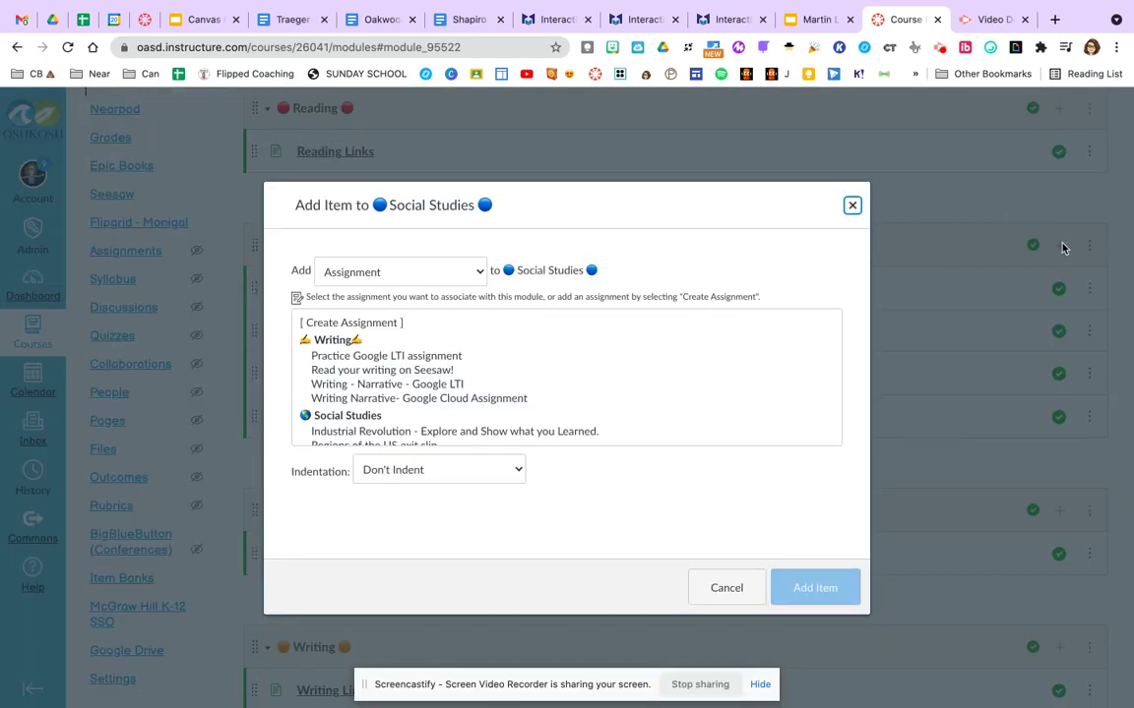
{"action": "left_click", "coordinate": [360, 325]}
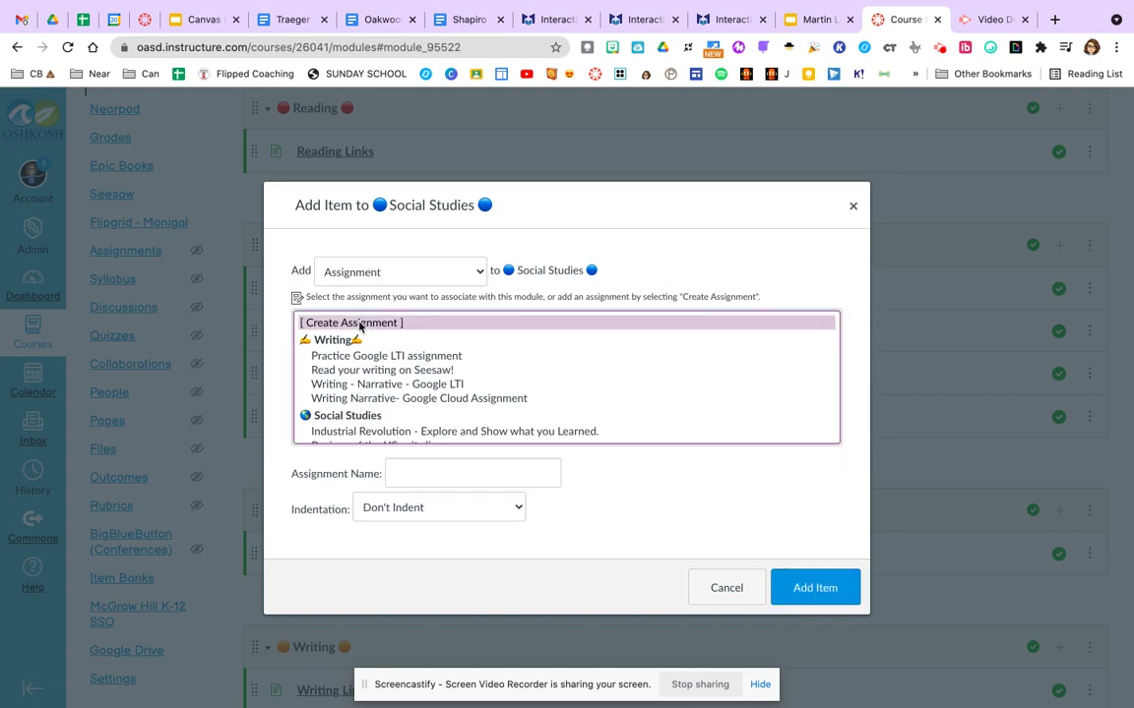
{"action": "left_click", "coordinate": [415, 474]}
{"action": "type", "text": "Martin Luther assessment"}
{"action": "scroll", "coordinate": [638, 435], "scroll_direction": "down", "scroll_amount": 5}
{"action": "scroll", "coordinate": [638, 435], "scroll_direction": "up", "scroll_amount": 2}
{"action": "scroll", "coordinate": [638, 438], "scroll_direction": "up", "scroll_amount": 3}
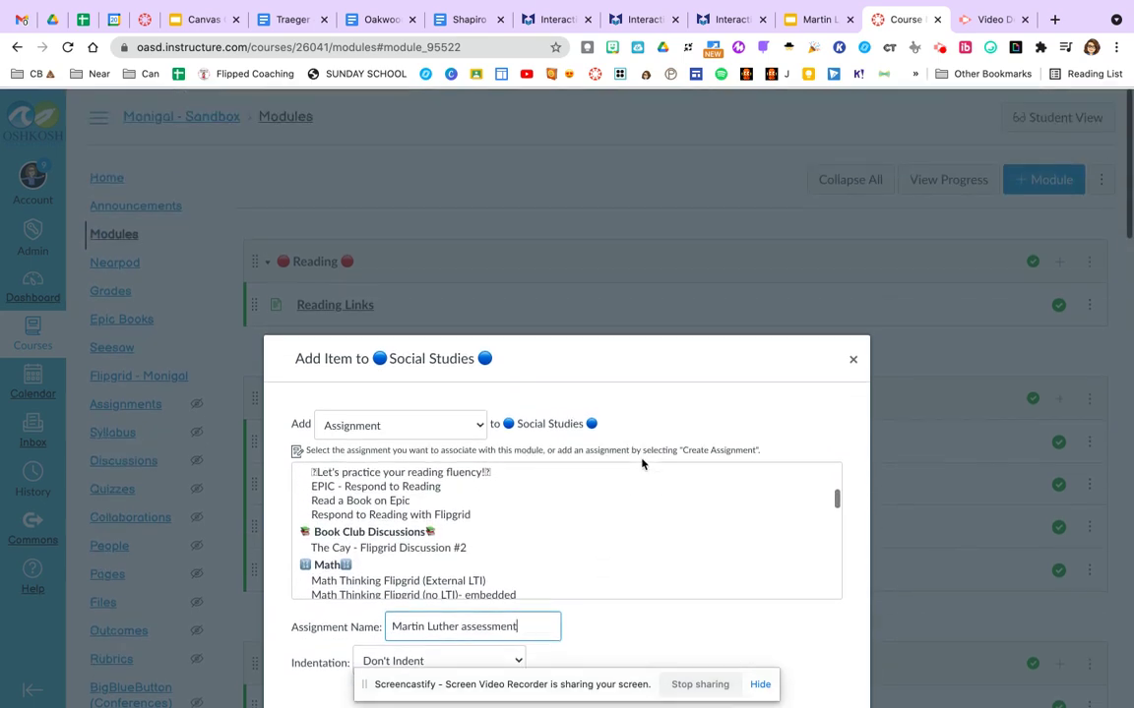
{"action": "scroll", "coordinate": [783, 621], "scroll_direction": "down", "scroll_amount": 1}
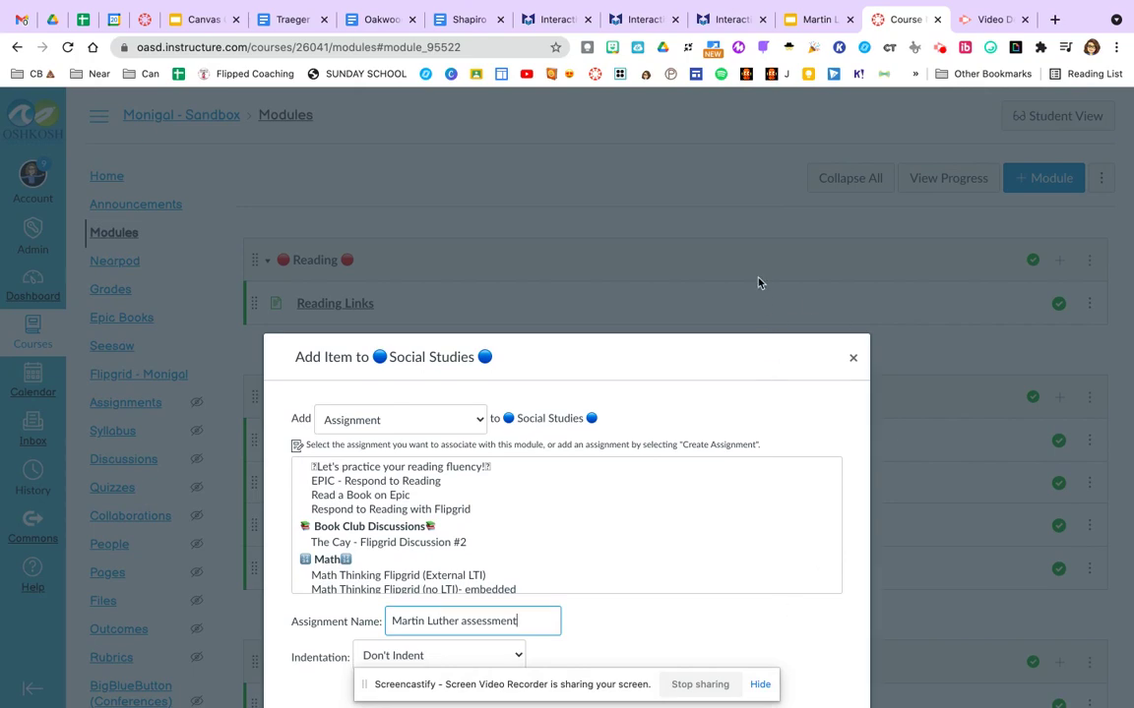
{"action": "scroll", "coordinate": [762, 410], "scroll_direction": "down", "scroll_amount": 5}
{"action": "left_click", "coordinate": [811, 498]}
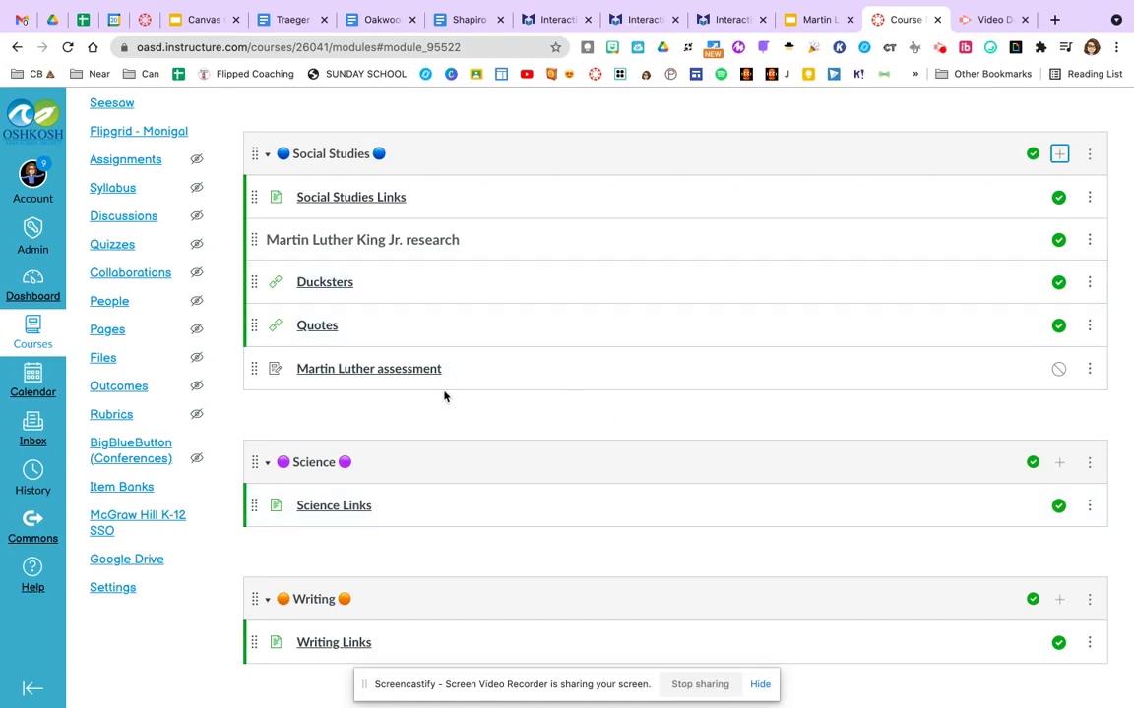
{"action": "left_click_drag", "start_coordinate": [253, 370], "coordinate": [300, 365]}
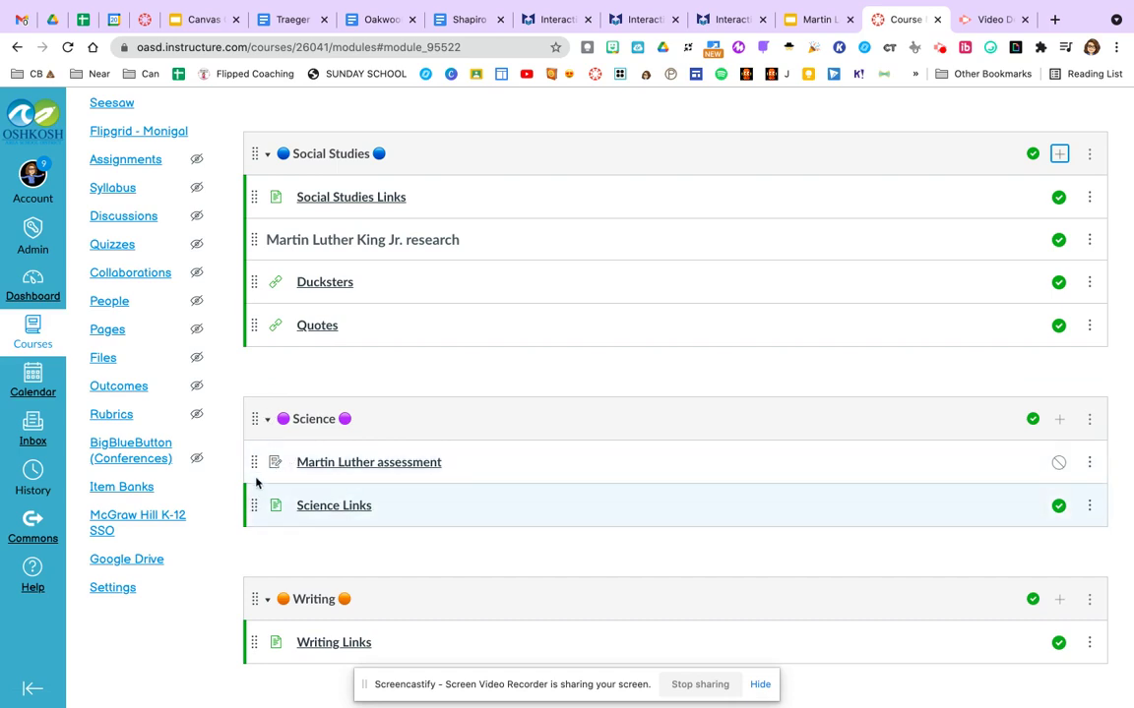
{"action": "left_click_drag", "start_coordinate": [253, 462], "coordinate": [254, 369]}
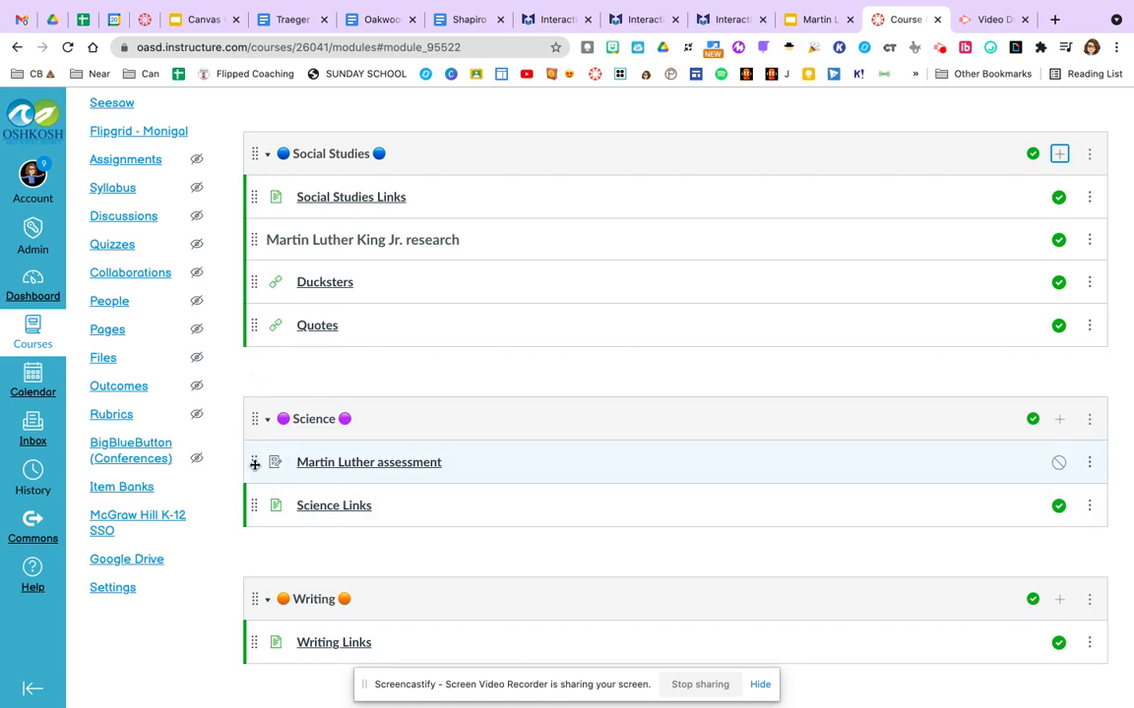
{"action": "left_click_drag", "start_coordinate": [254, 464], "coordinate": [257, 324]}
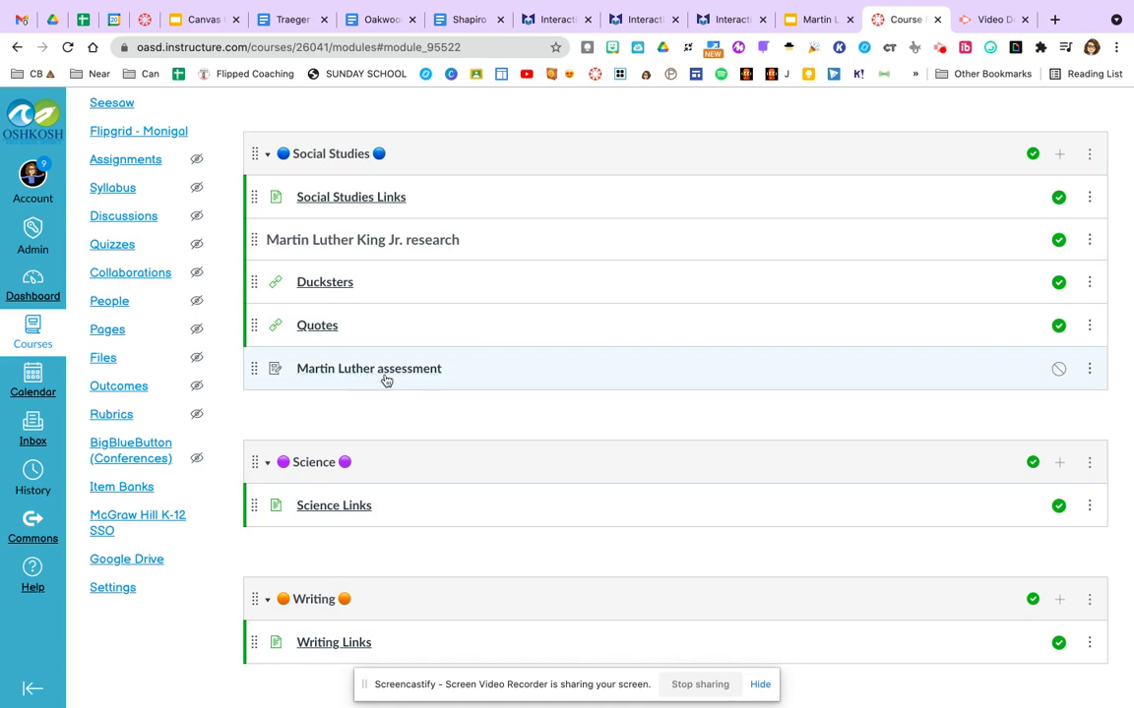
- Open the Martin Luther assessment for editing and type 'direction' in its description
{"action": "left_click", "coordinate": [399, 371]}
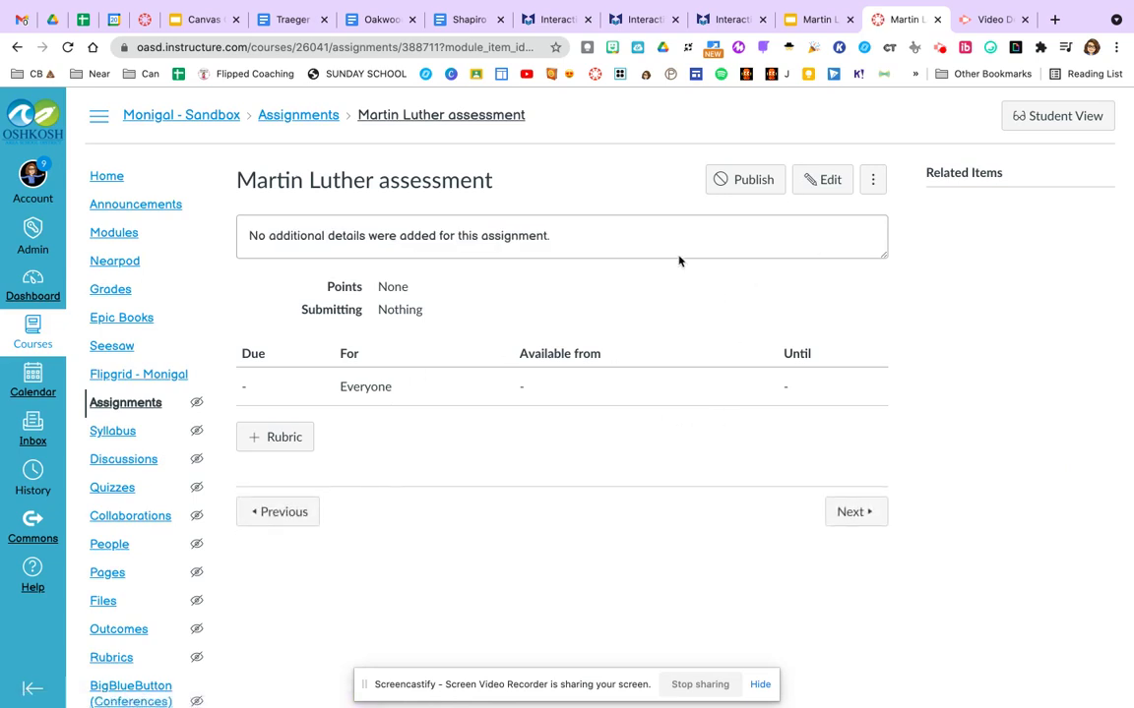
{"action": "left_click", "coordinate": [825, 185]}
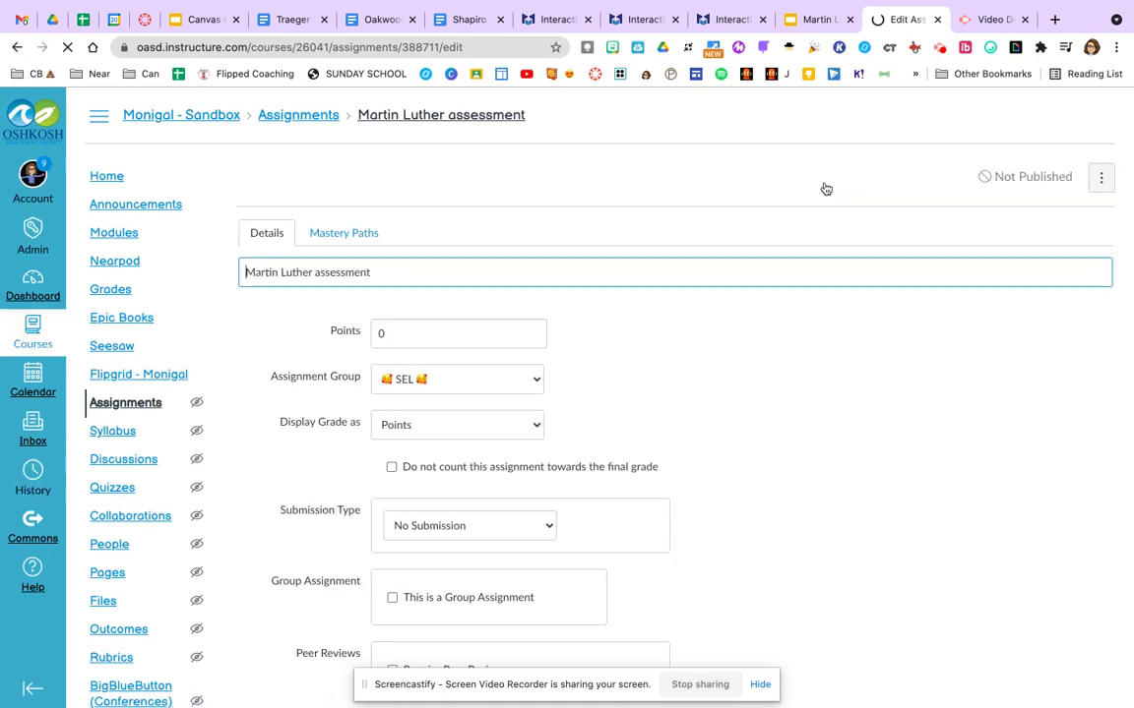
{"action": "left_click", "coordinate": [361, 414]}
{"action": "type", "text": "directions"}
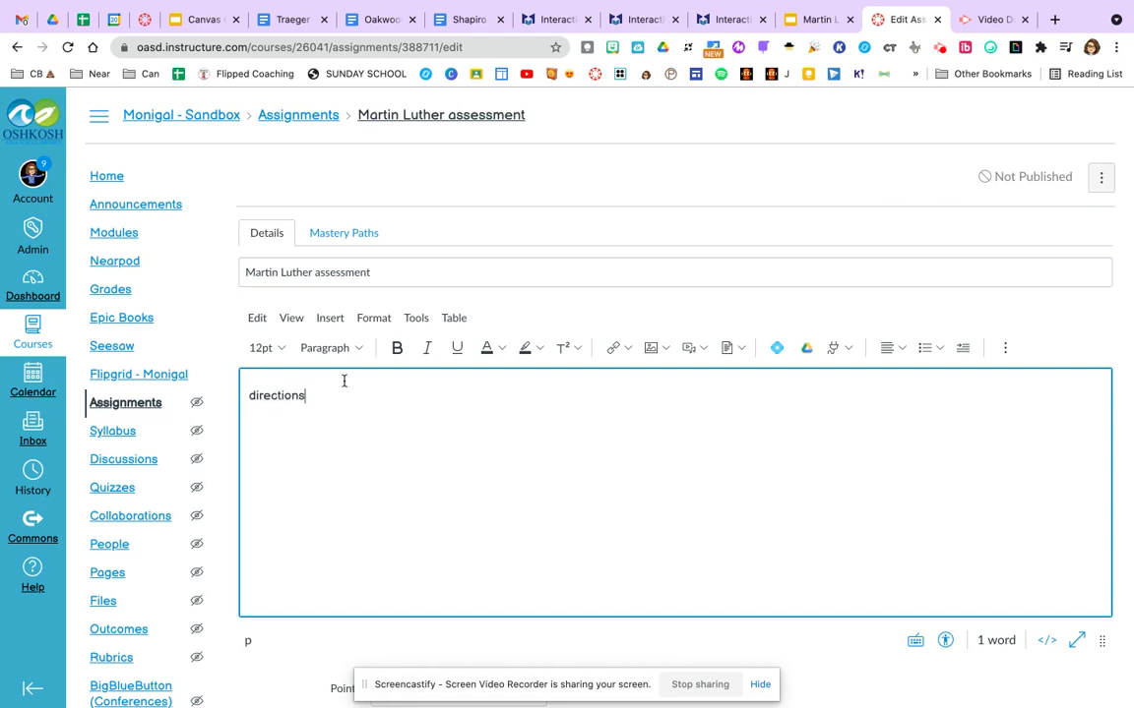
- Record a 7-second webcam video through Upload/Record Media and save it into the description
{"action": "left_click", "coordinate": [330, 318]}
{"action": "mouse_move", "coordinate": [361, 400]}
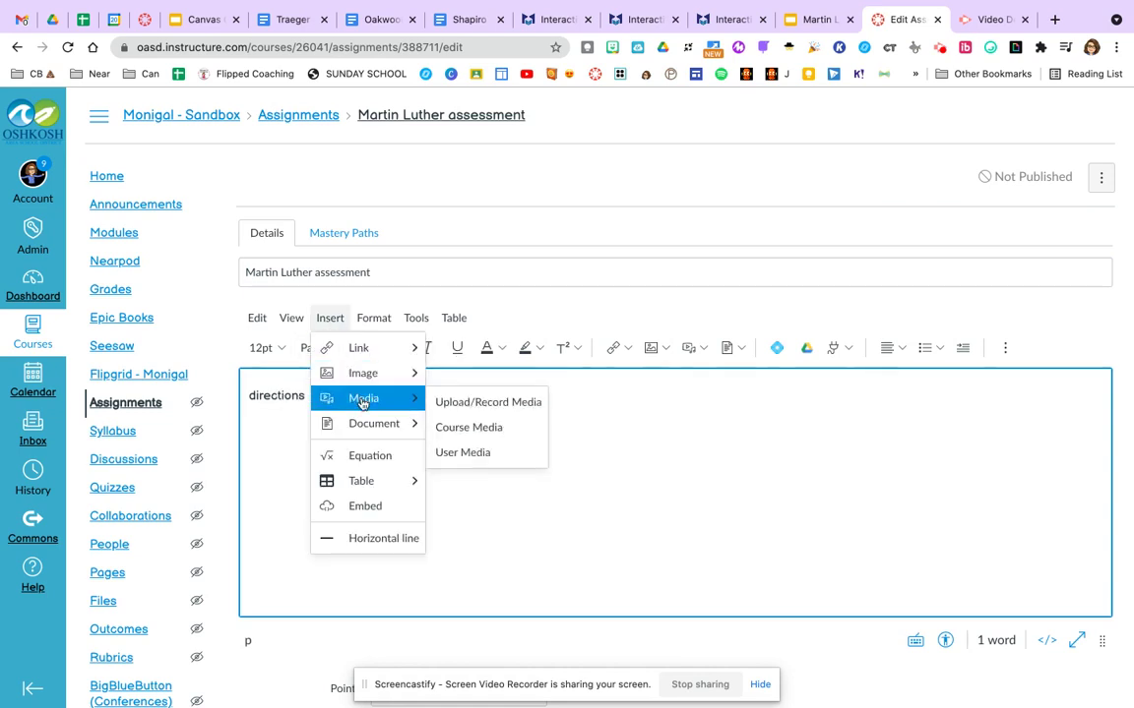
{"action": "left_click", "coordinate": [483, 401]}
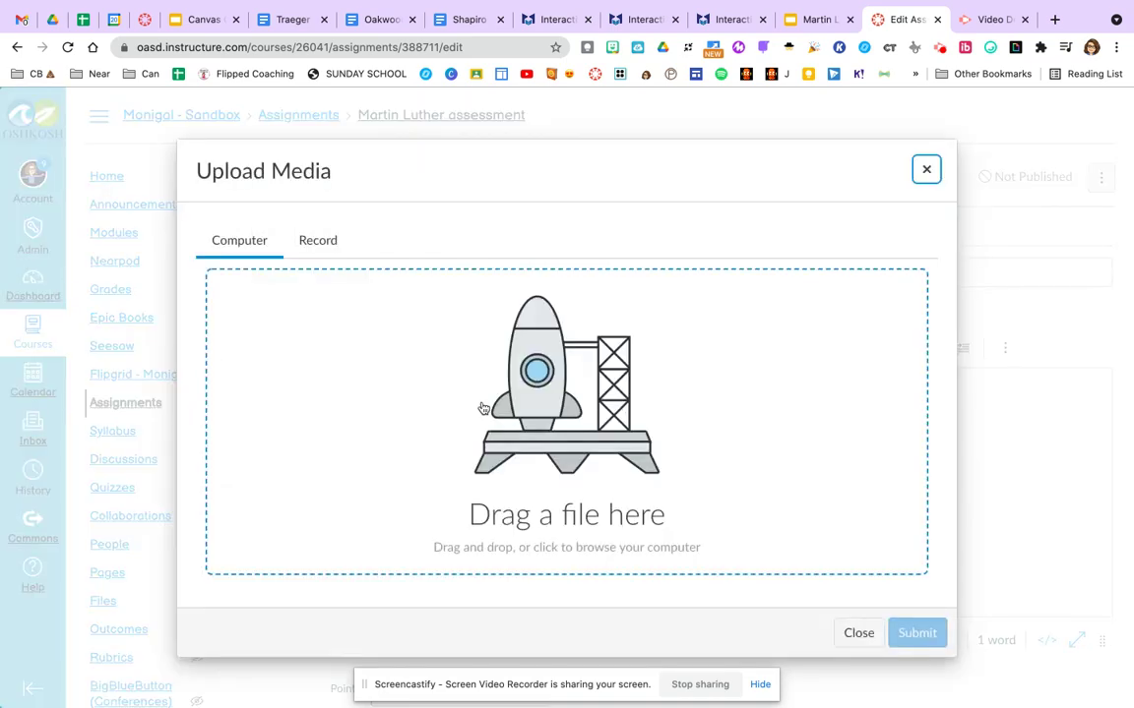
{"action": "left_click", "coordinate": [529, 416]}
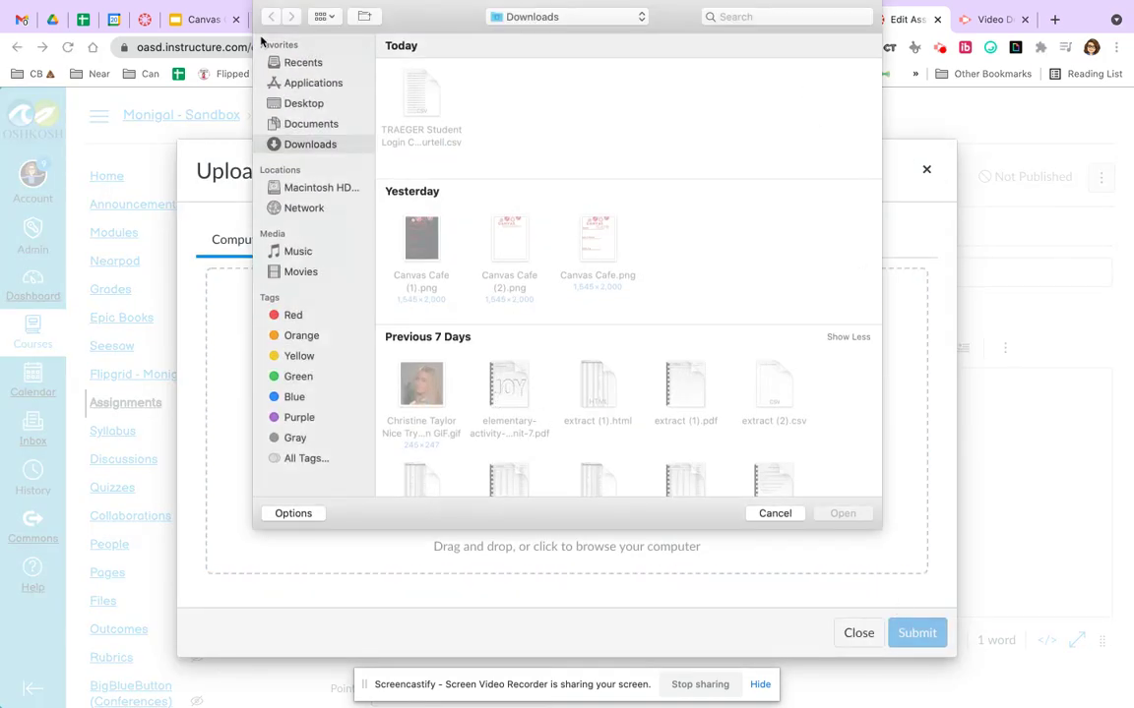
{"action": "left_click", "coordinate": [773, 514]}
{"action": "left_click", "coordinate": [316, 236]}
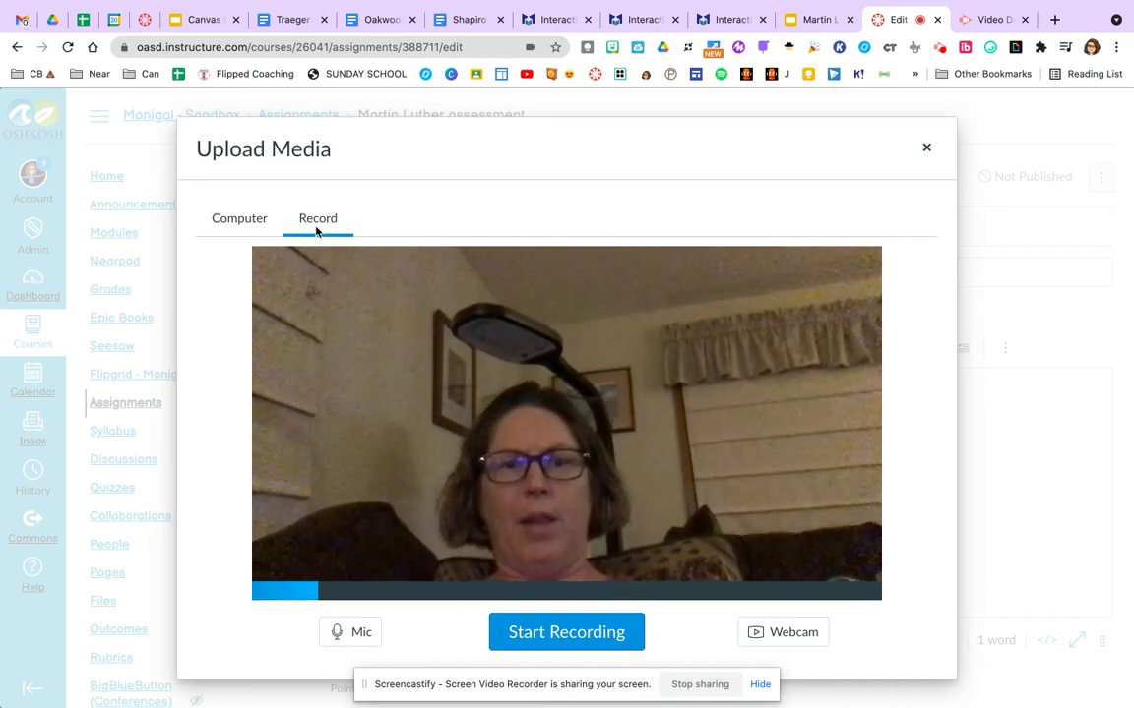
{"action": "left_click", "coordinate": [549, 623]}
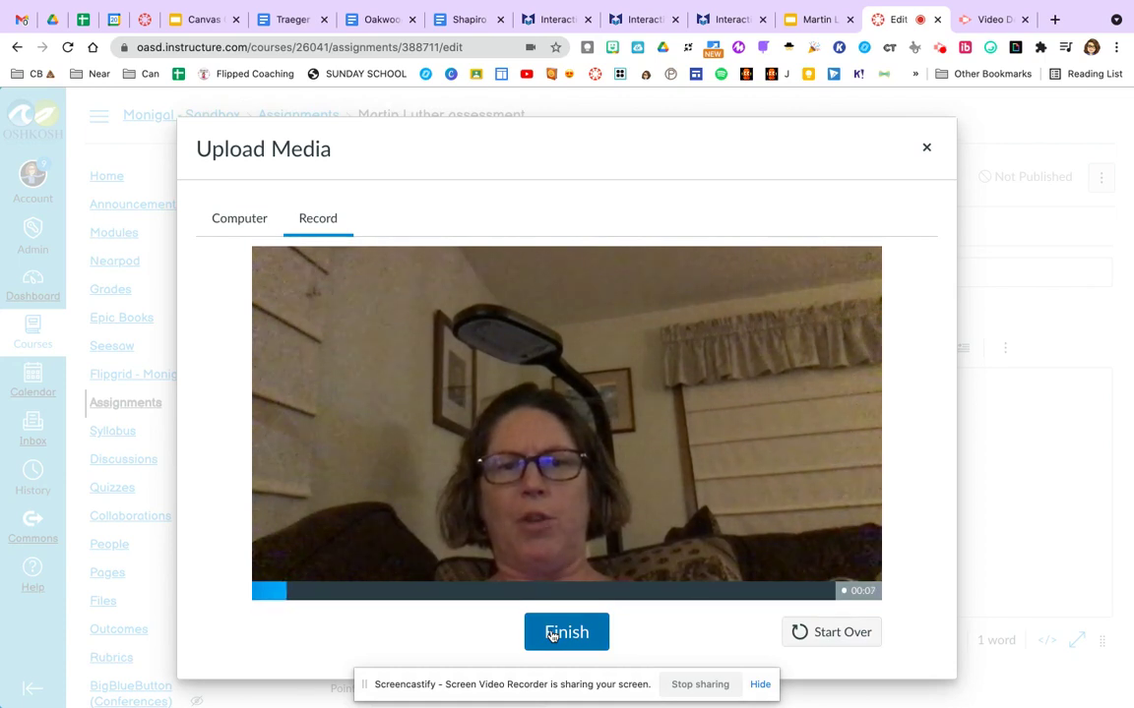
{"action": "left_click", "coordinate": [552, 635]}
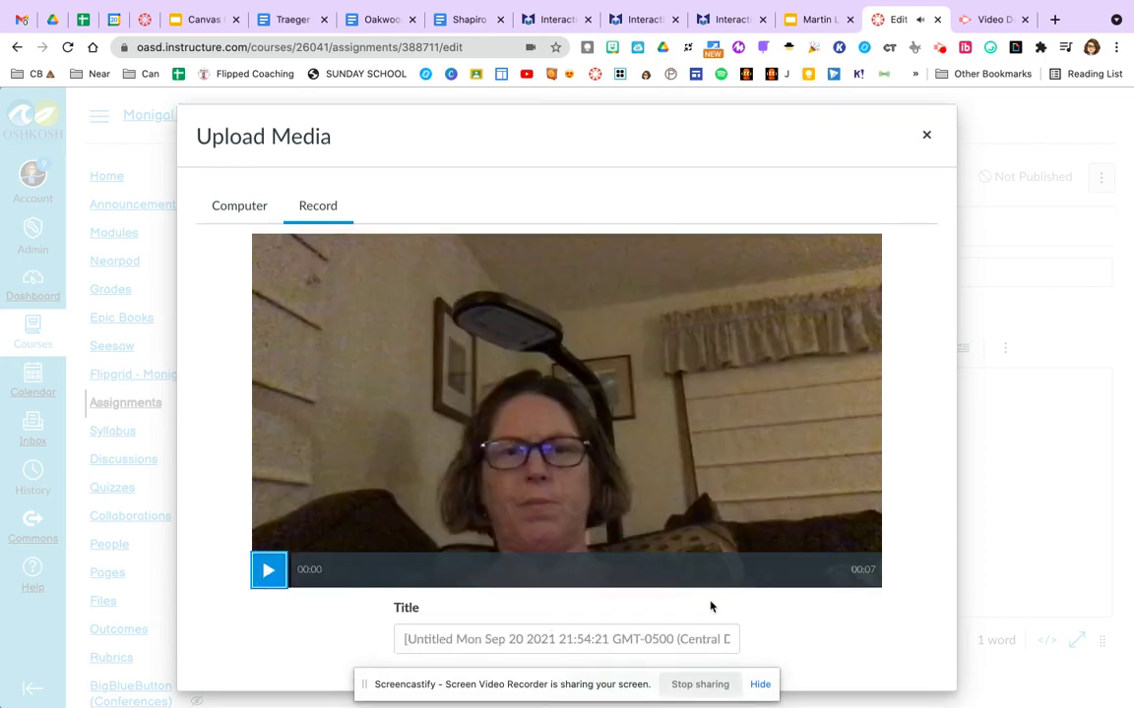
{"action": "scroll", "coordinate": [809, 623], "scroll_direction": "down", "scroll_amount": 1}
{"action": "left_click", "coordinate": [654, 649]}
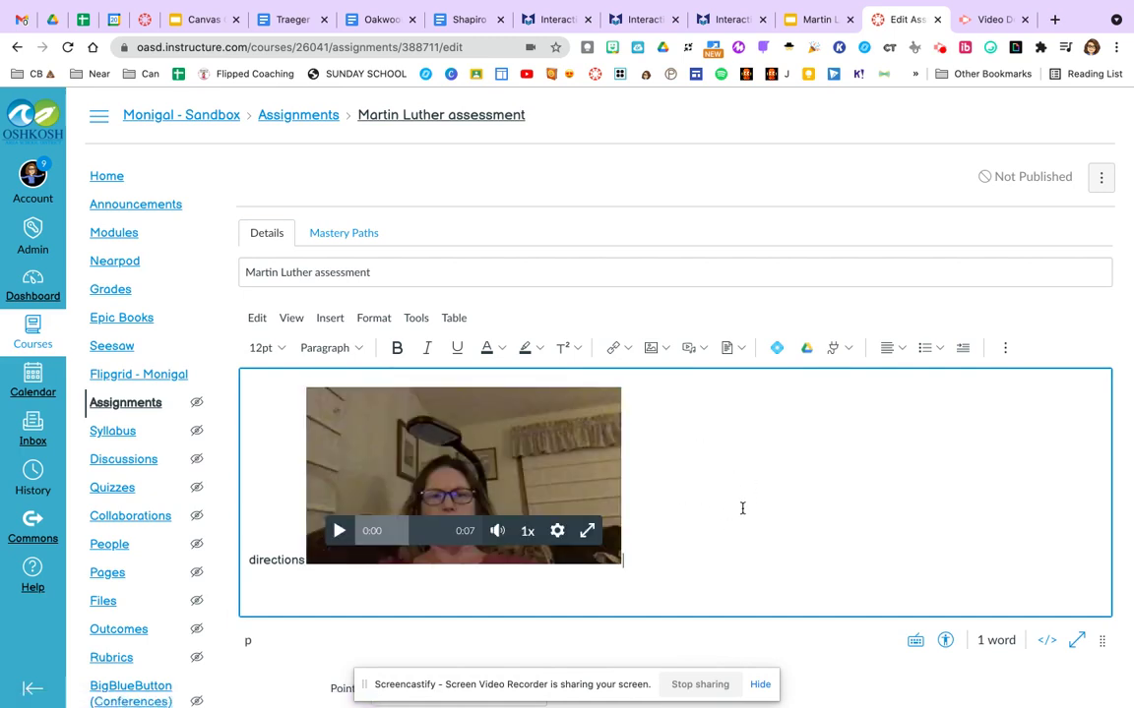
- Set the assessment to 1 point in the Social Studies assignment group
{"action": "scroll", "coordinate": [742, 508], "scroll_direction": "down", "scroll_amount": 1}
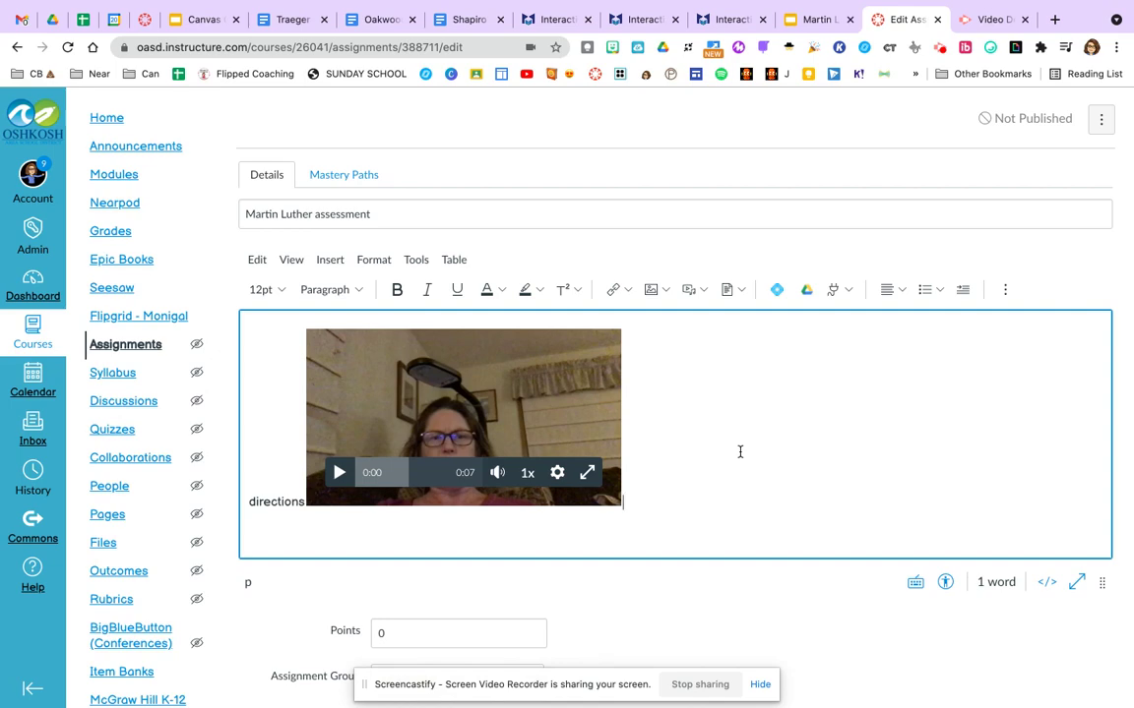
{"action": "scroll", "coordinate": [740, 452], "scroll_direction": "down", "scroll_amount": 5}
{"action": "left_click", "coordinate": [455, 319]}
{"action": "key", "text": "BackSpace"}
{"action": "type", "text": "1"}
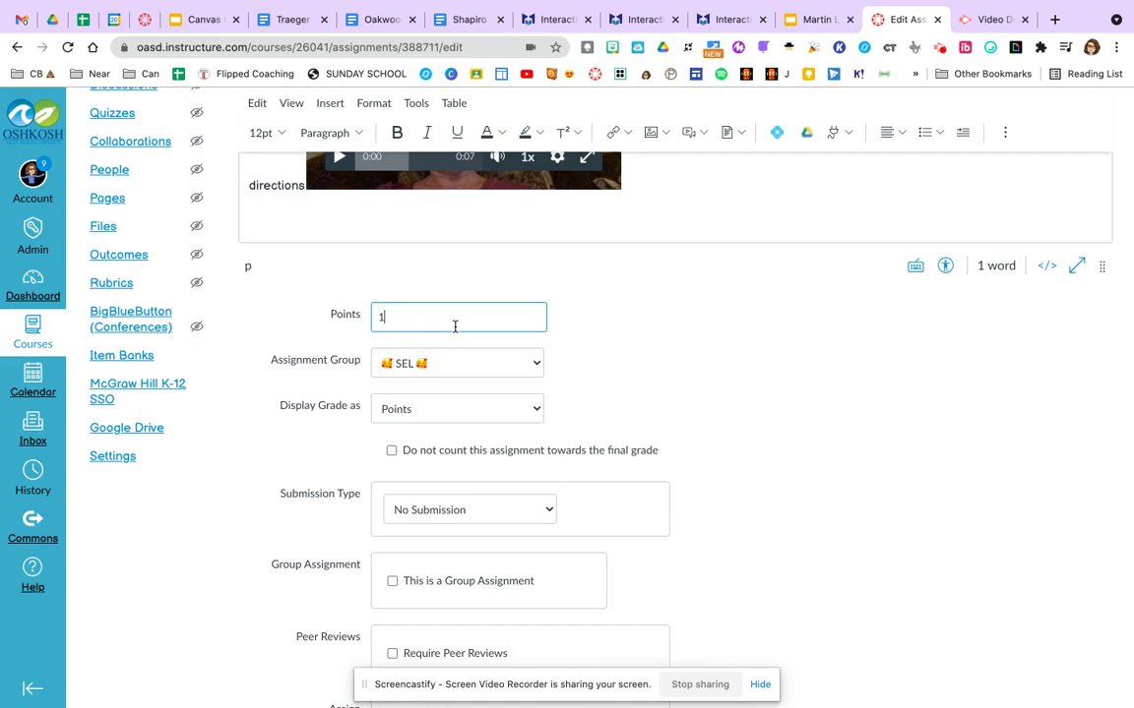
{"action": "left_click", "coordinate": [537, 366]}
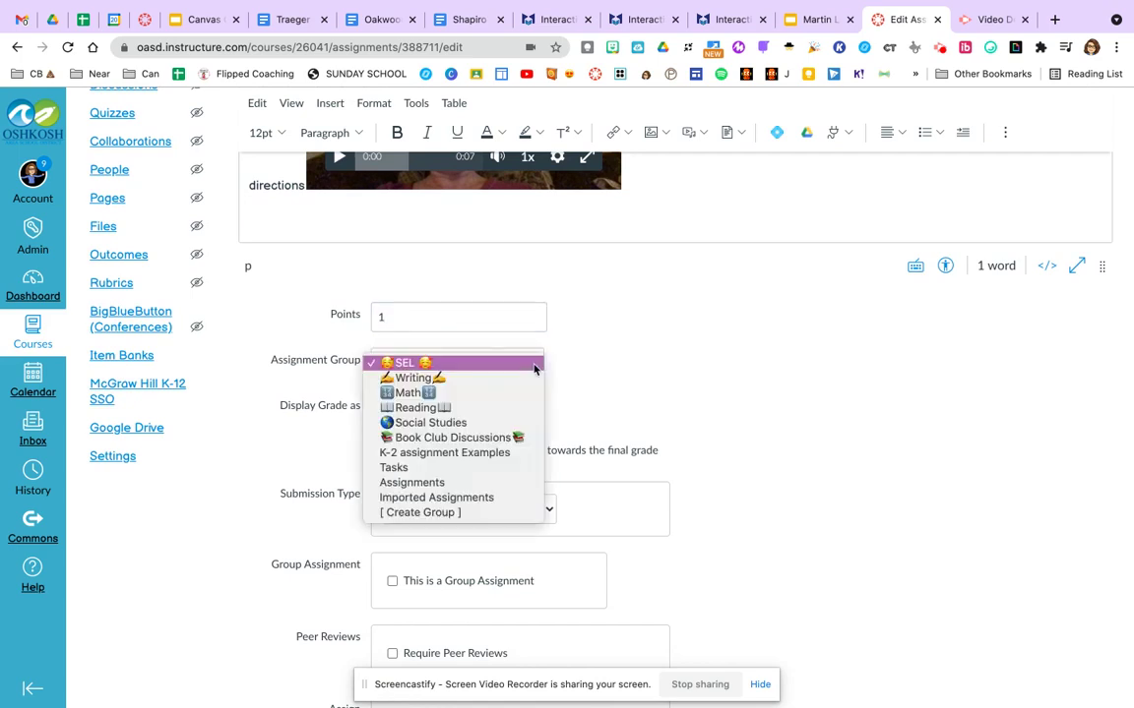
{"action": "left_click", "coordinate": [467, 424]}
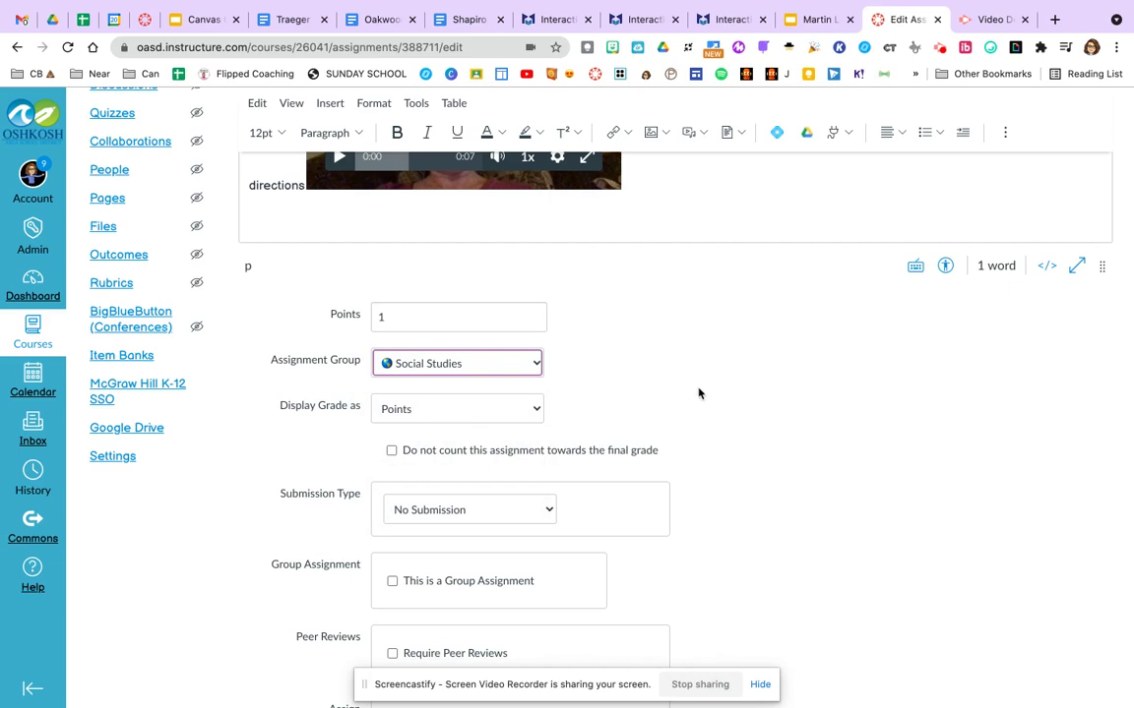
- Display the grade as Complete/Incomplete and exclude it from the final grade
{"action": "left_click", "coordinate": [465, 408]}
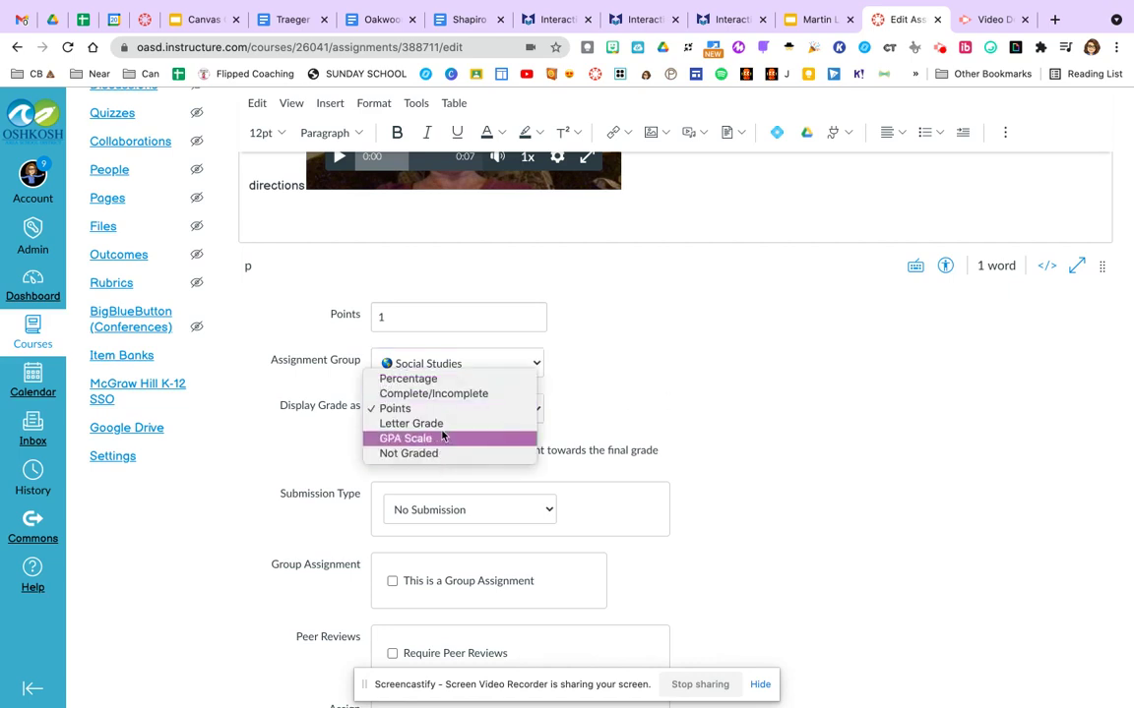
{"action": "left_click", "coordinate": [435, 394]}
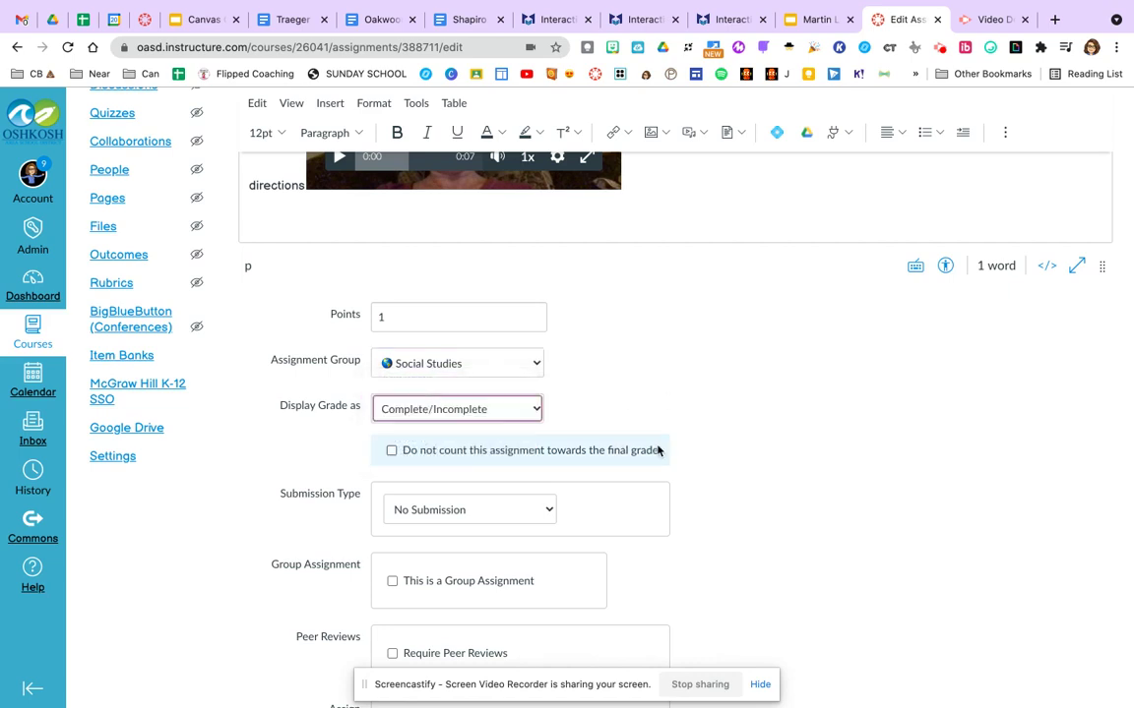
{"action": "left_click", "coordinate": [391, 450]}
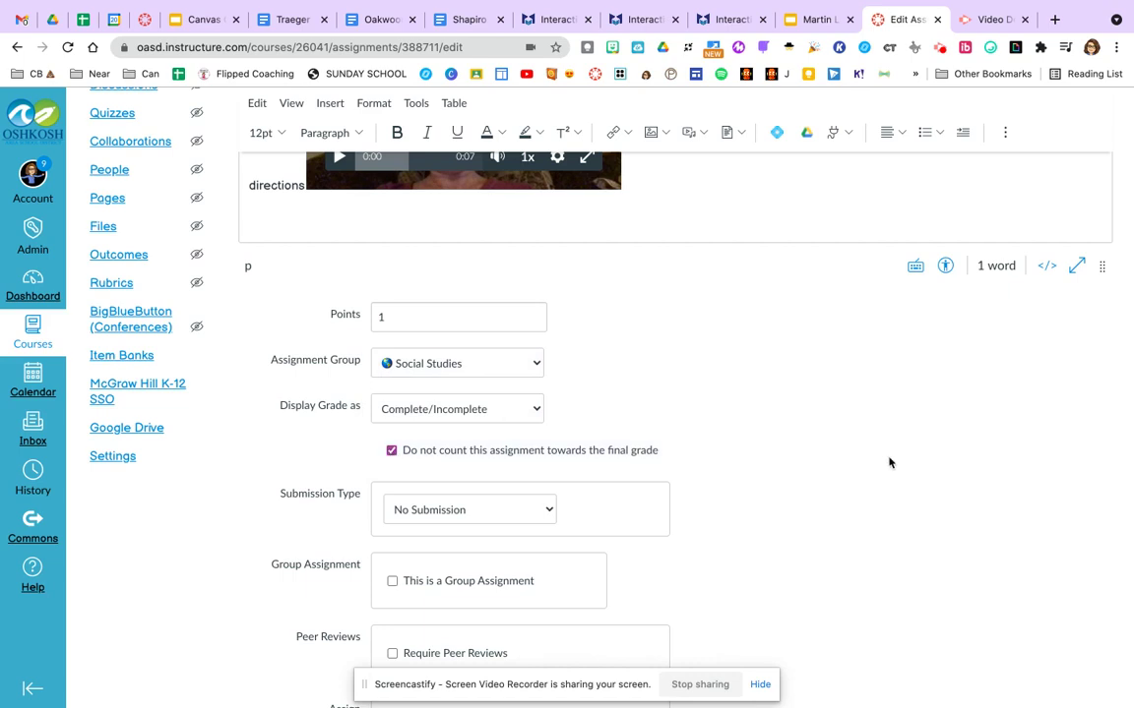
{"action": "scroll", "coordinate": [888, 462], "scroll_direction": "down", "scroll_amount": 2}
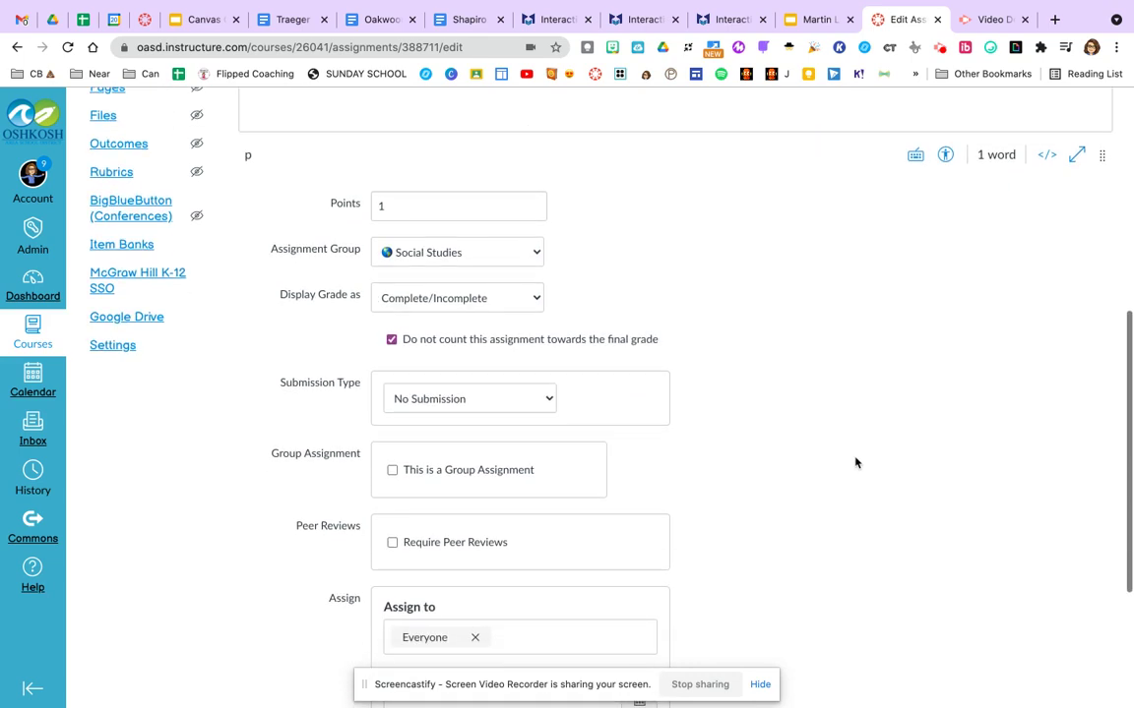
- Make submission Online, allowing Text Entry, Media Recordings and File Uploads
{"action": "left_click", "coordinate": [533, 400]}
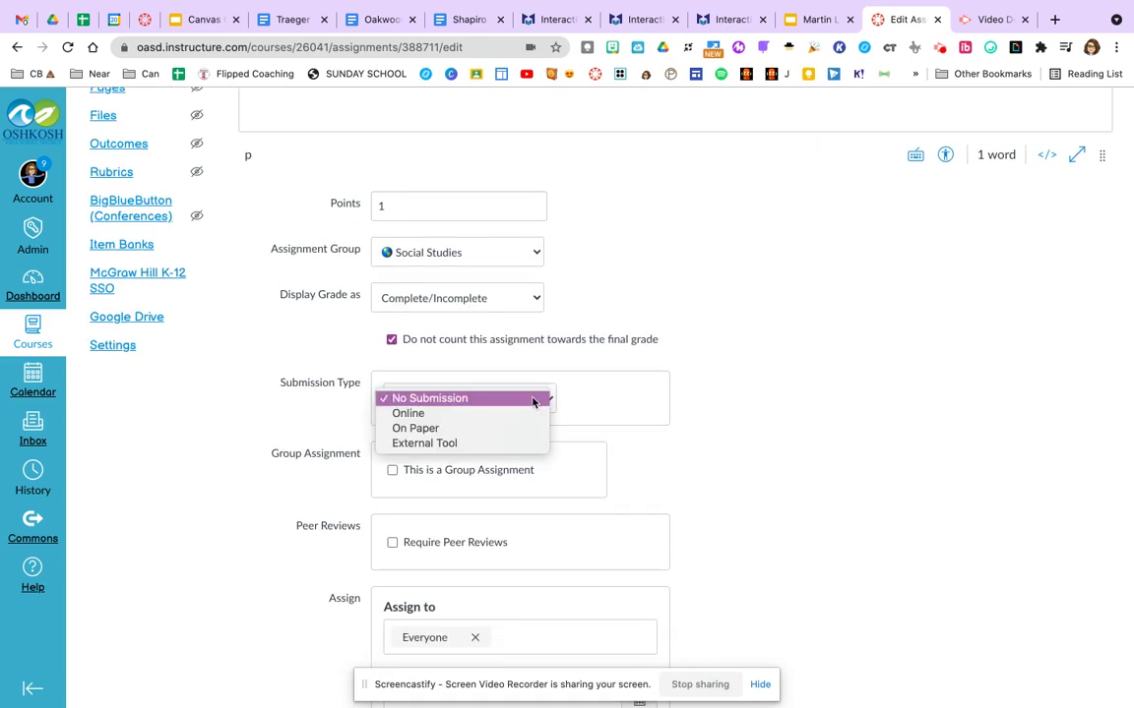
{"action": "left_click", "coordinate": [411, 417]}
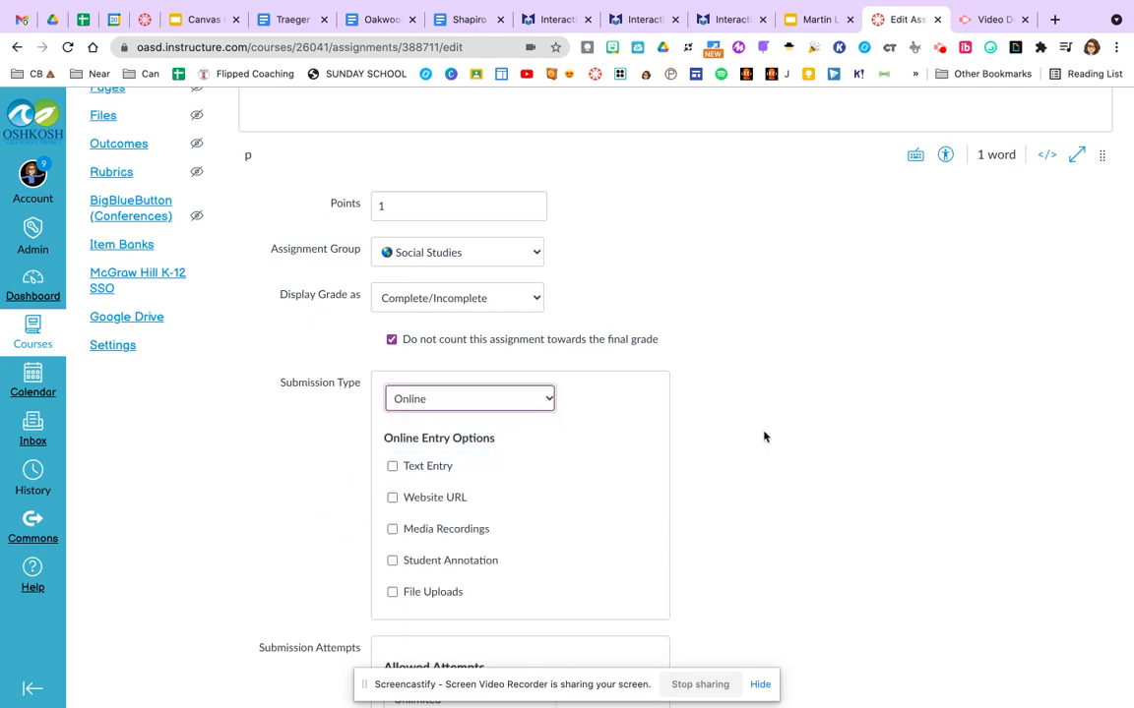
{"action": "left_click", "coordinate": [391, 467]}
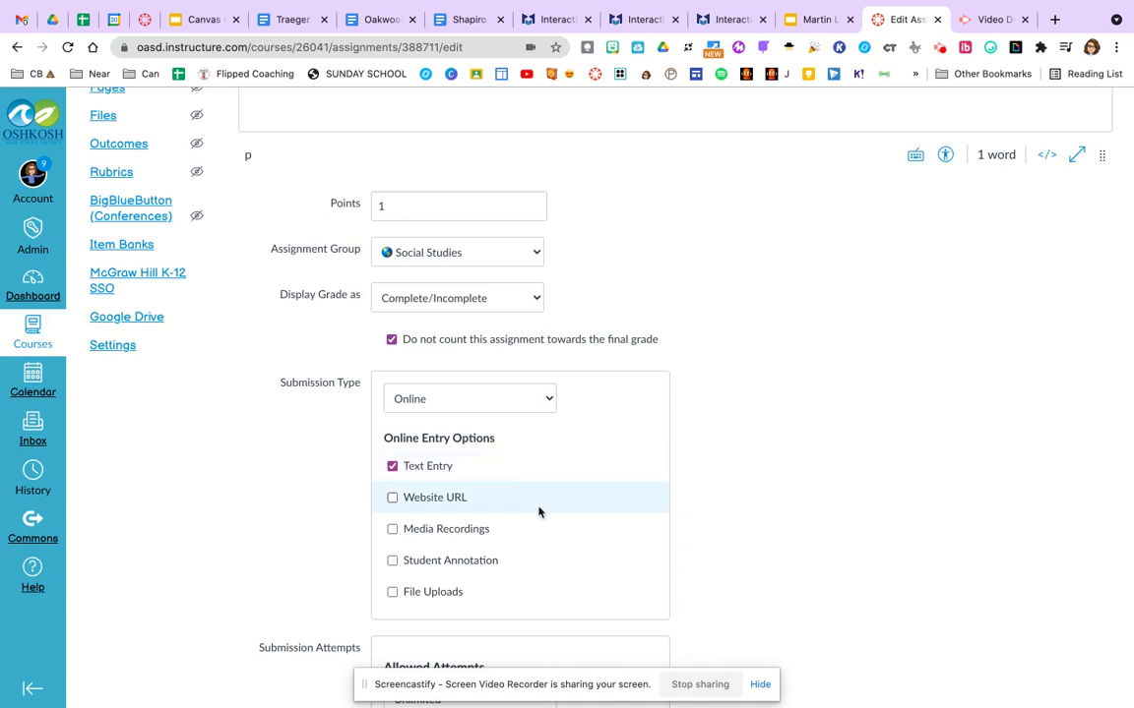
{"action": "left_click", "coordinate": [393, 529]}
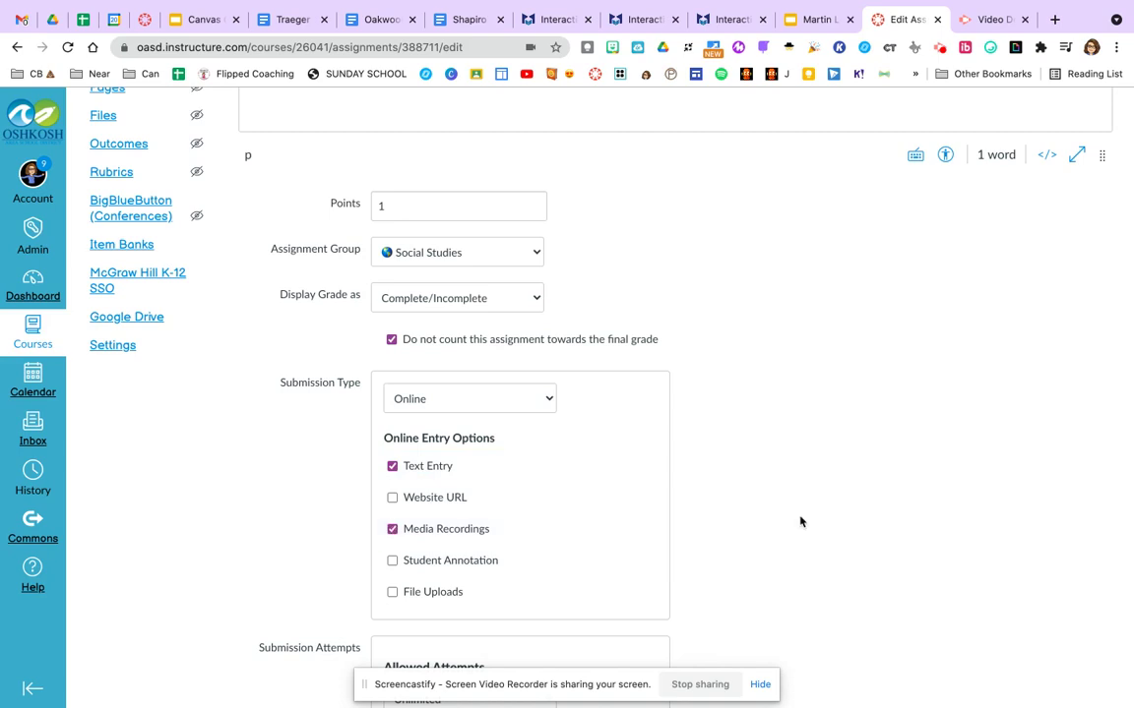
{"action": "left_click", "coordinate": [394, 592]}
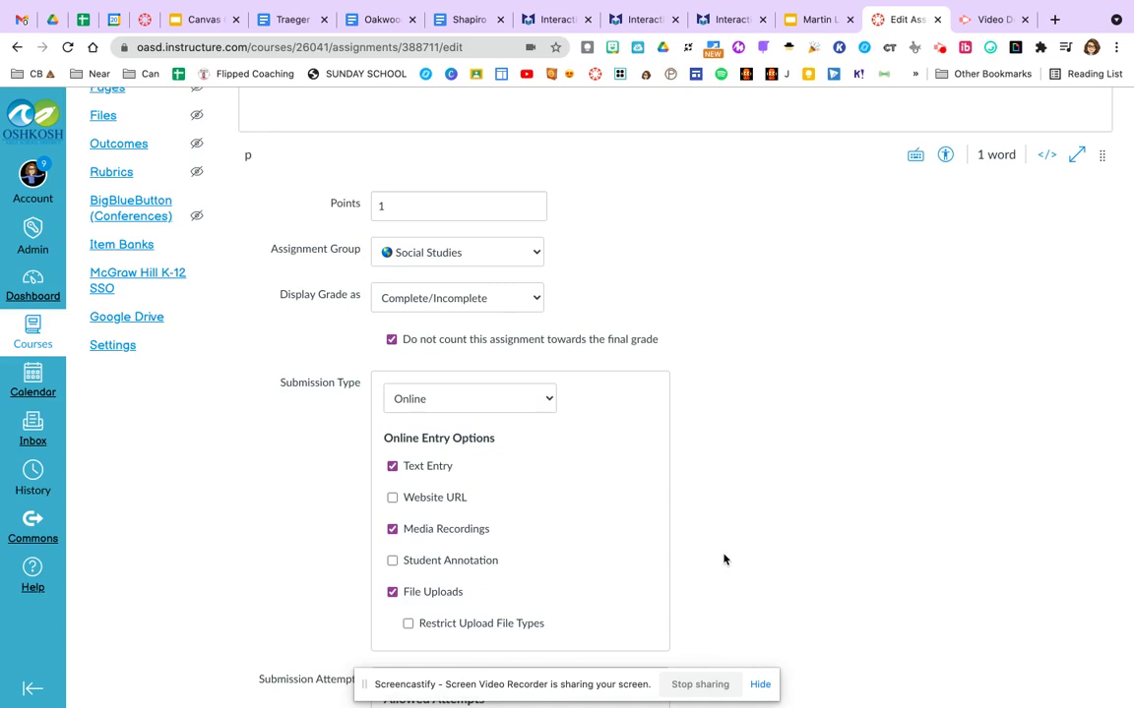
- Set due date Sep 23 and available until Sep 30, then save and publish
{"action": "scroll", "coordinate": [774, 548], "scroll_direction": "down", "scroll_amount": 5}
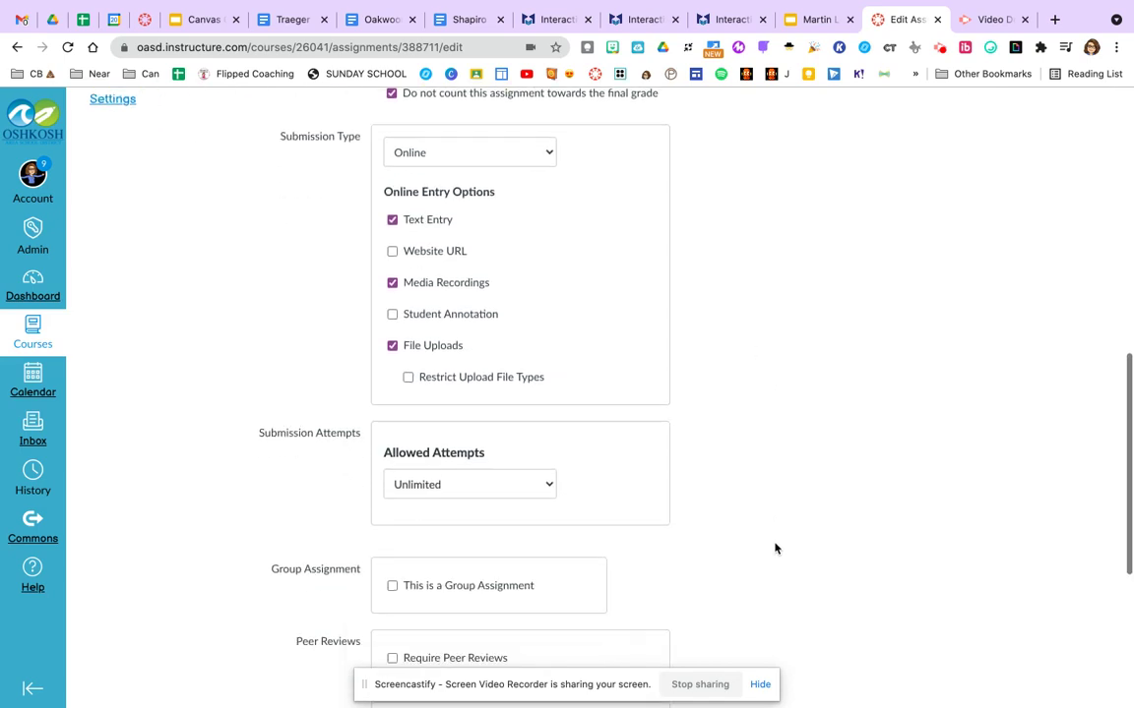
{"action": "scroll", "coordinate": [774, 548], "scroll_direction": "down", "scroll_amount": 1}
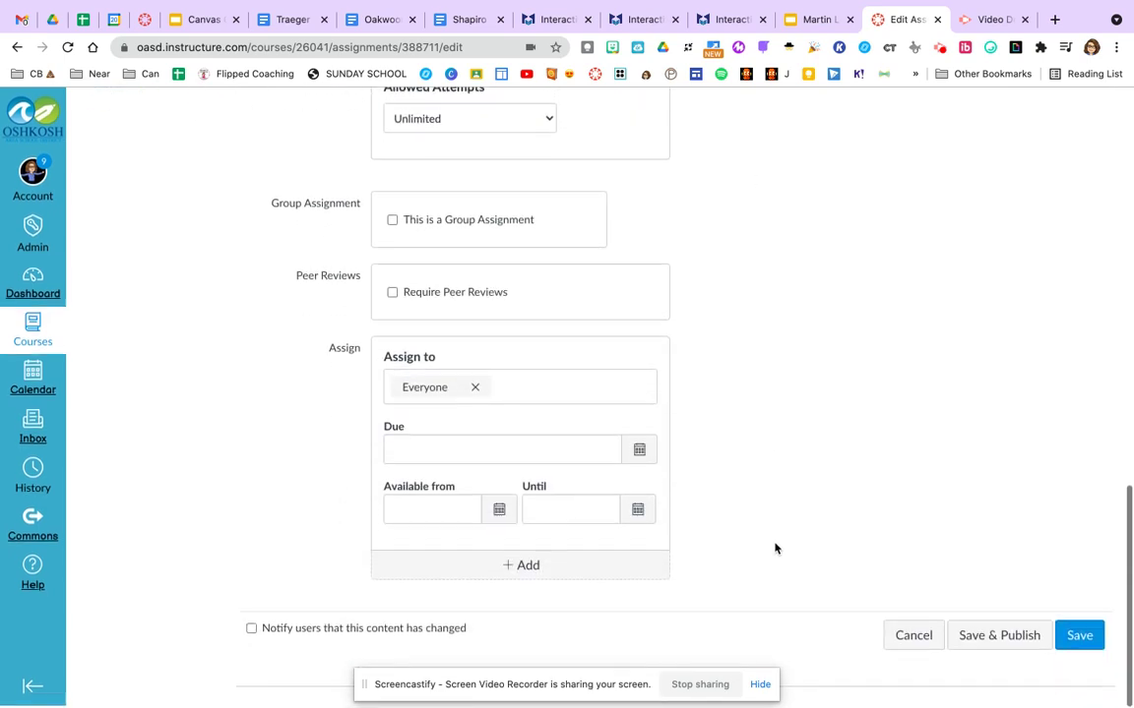
{"action": "left_click", "coordinate": [641, 454]}
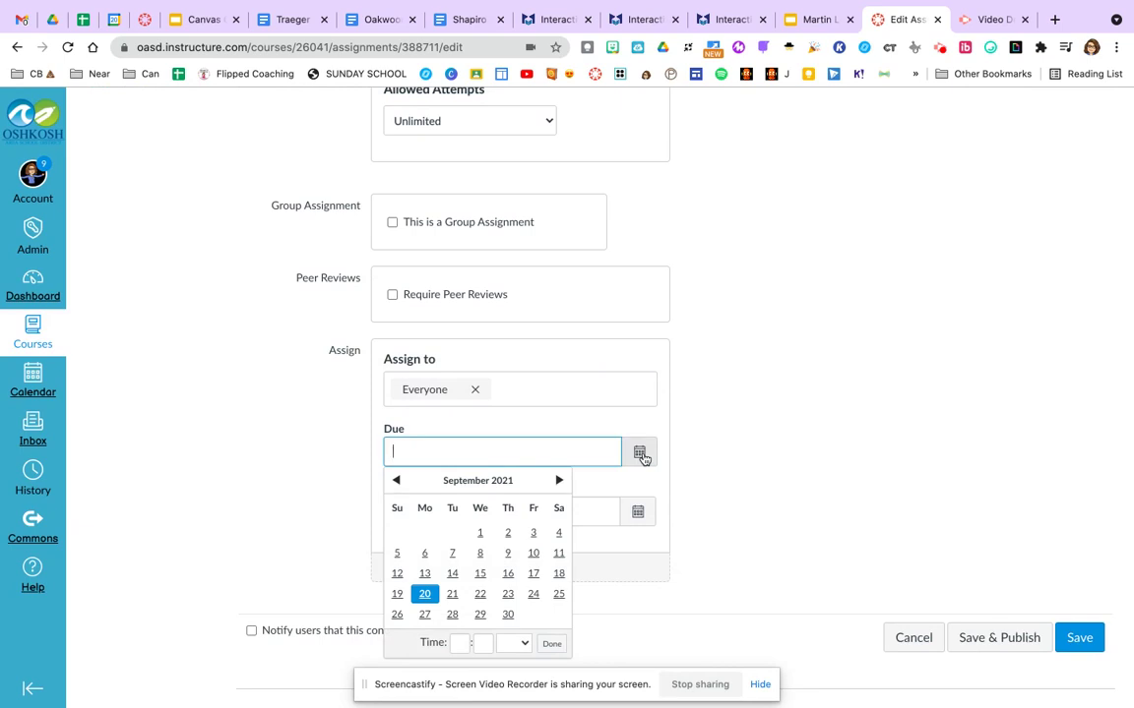
{"action": "left_click", "coordinate": [508, 595]}
{"action": "left_click", "coordinate": [750, 507]}
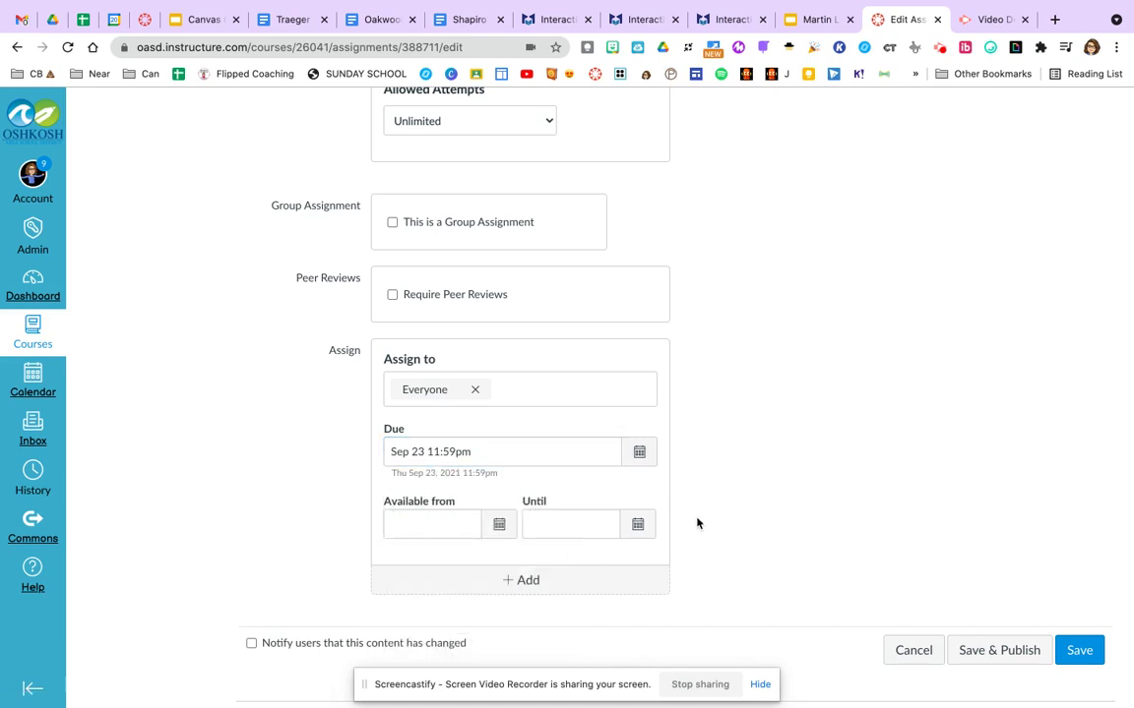
{"action": "left_click", "coordinate": [640, 529]}
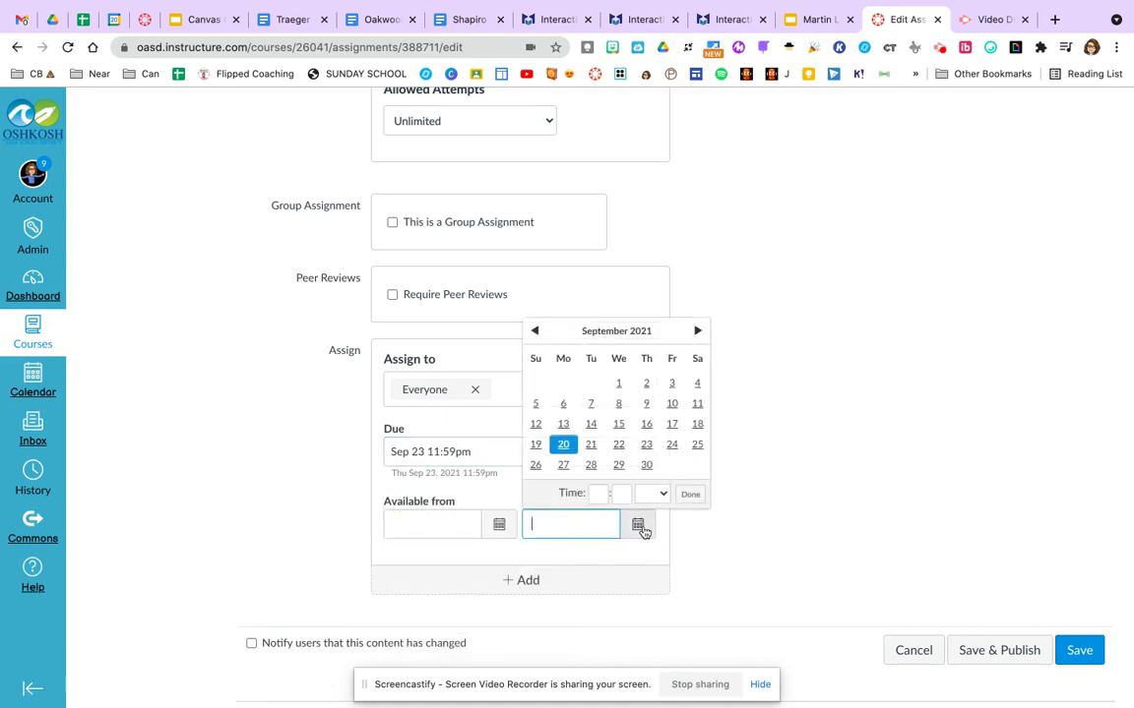
{"action": "left_click", "coordinate": [646, 464]}
{"action": "left_click", "coordinate": [790, 483]}
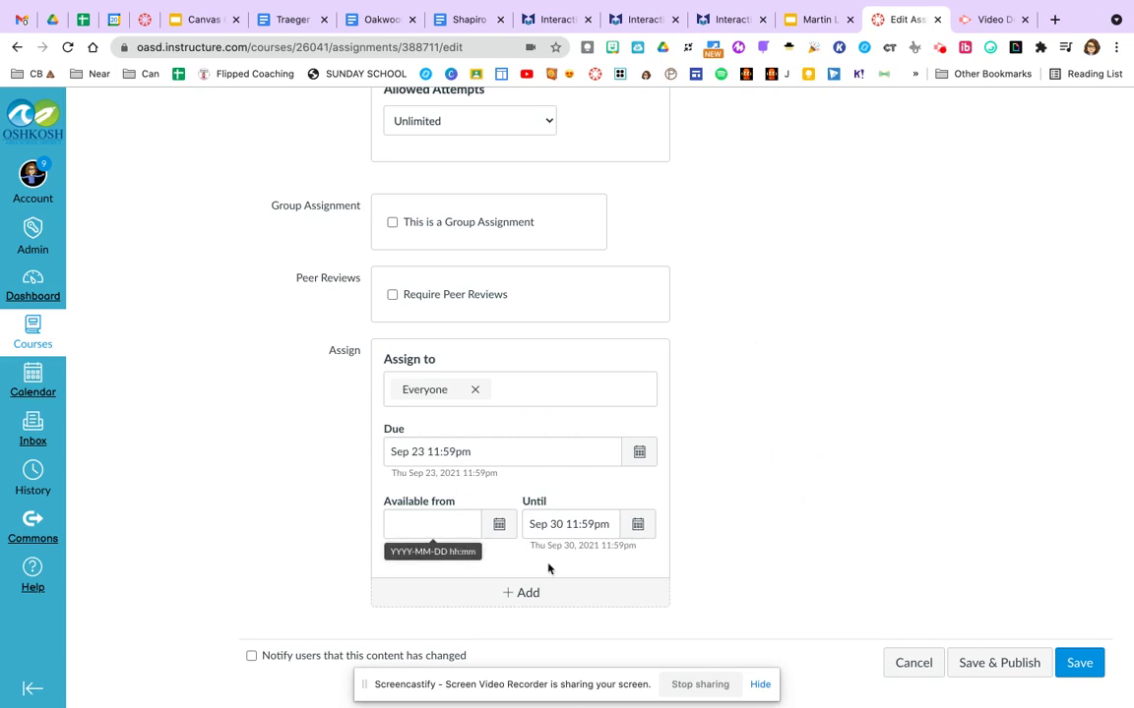
{"action": "scroll", "coordinate": [876, 535], "scroll_direction": "down", "scroll_amount": 1}
{"action": "left_click", "coordinate": [990, 637]}
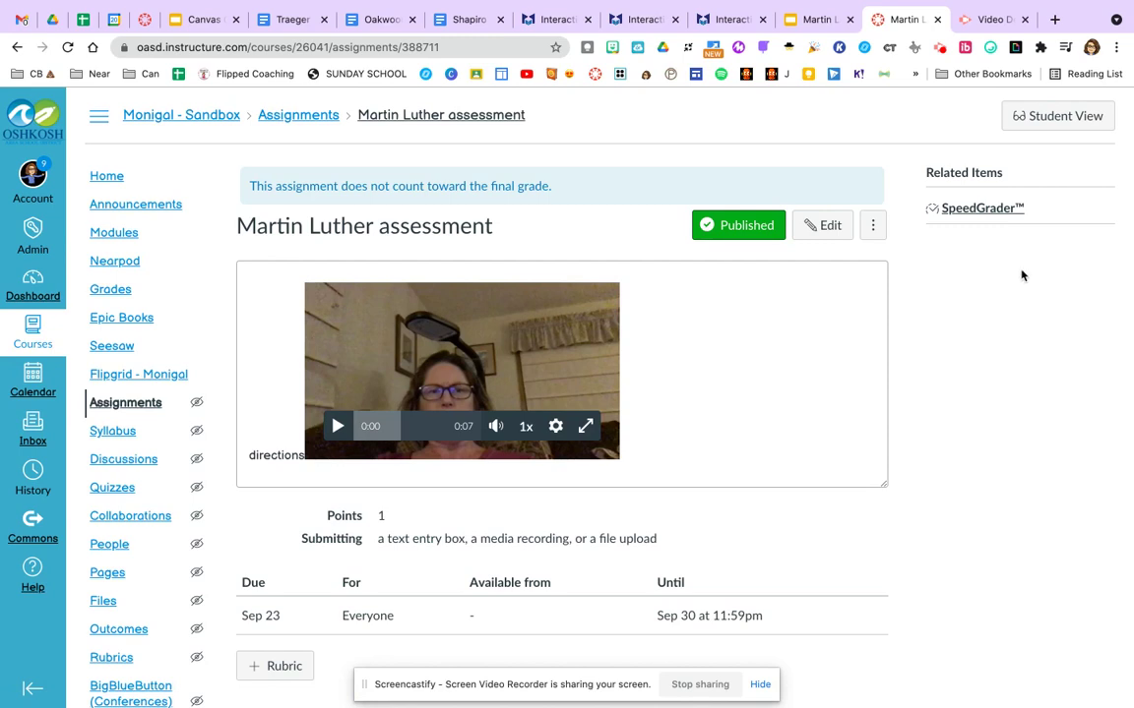
- Switch to Student View and start the Martin Luther assessment
{"action": "left_click", "coordinate": [1045, 116]}
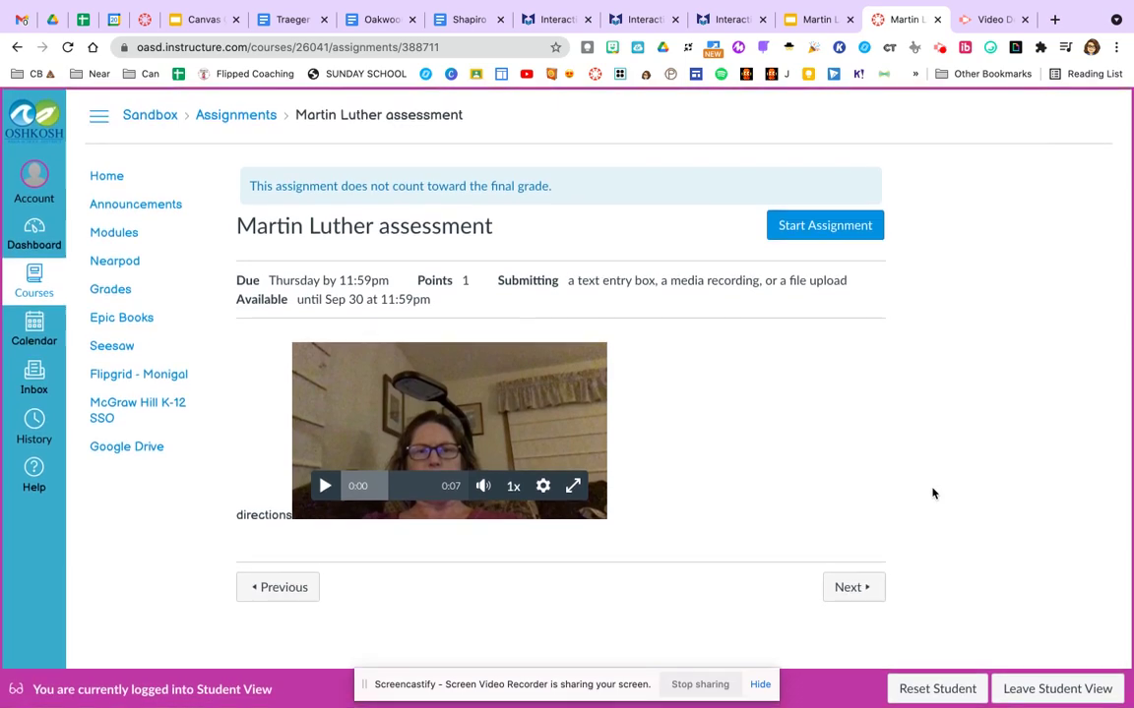
{"action": "left_click", "coordinate": [829, 226]}
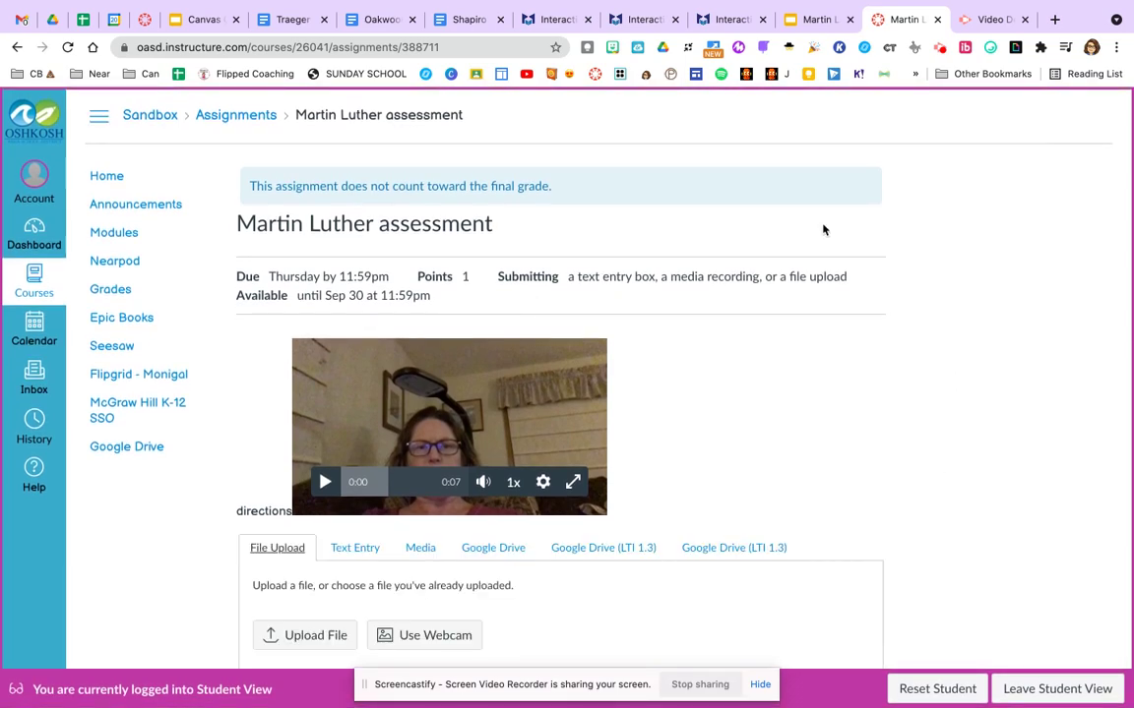
{"action": "scroll", "coordinate": [898, 497], "scroll_direction": "down", "scroll_amount": 4}
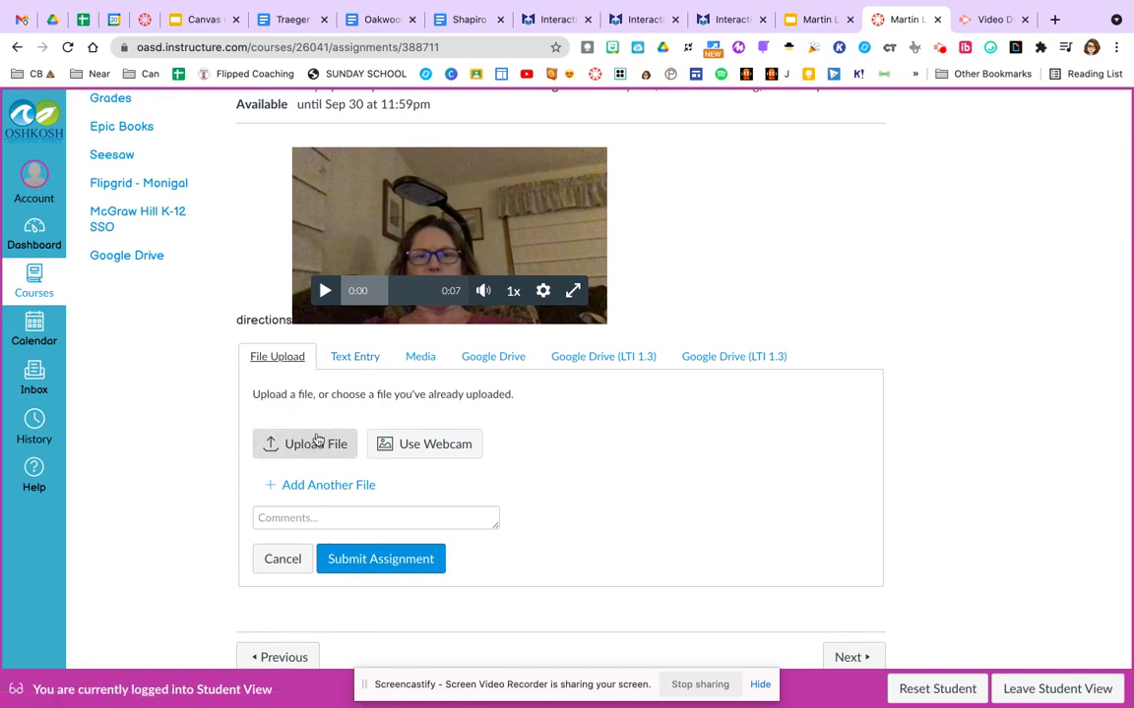
- Check the Text Entry, Media, Google Drive and File Upload options, then leave Student View
{"action": "left_click", "coordinate": [379, 364]}
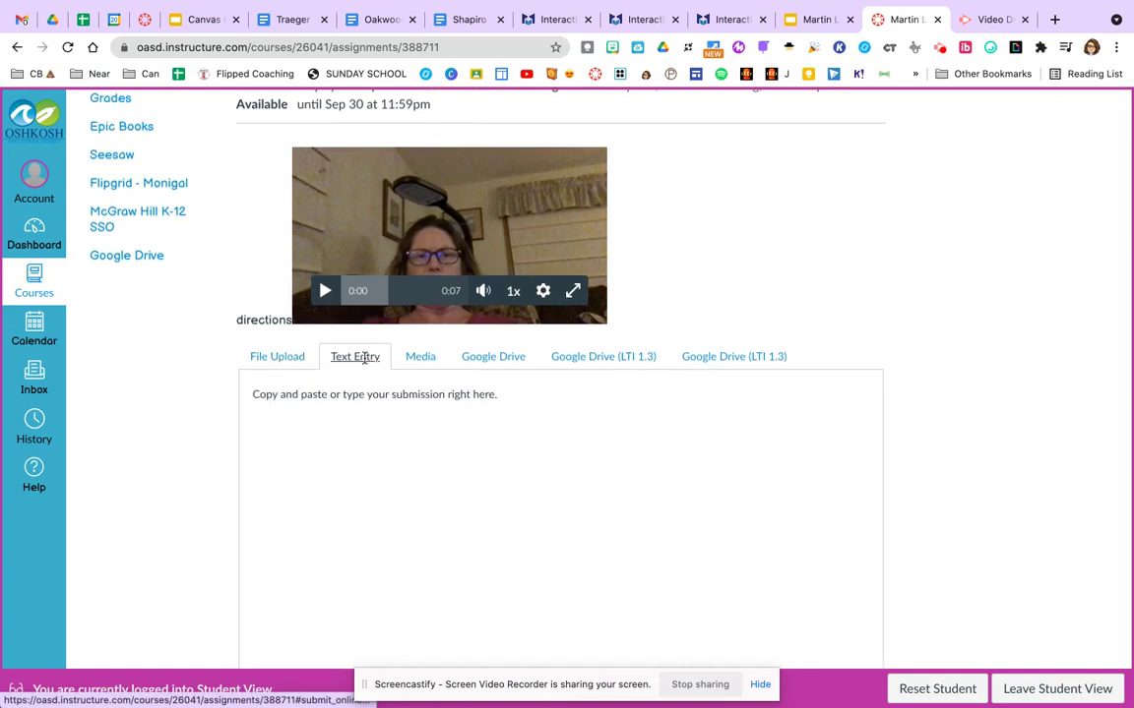
{"action": "left_click", "coordinate": [417, 357]}
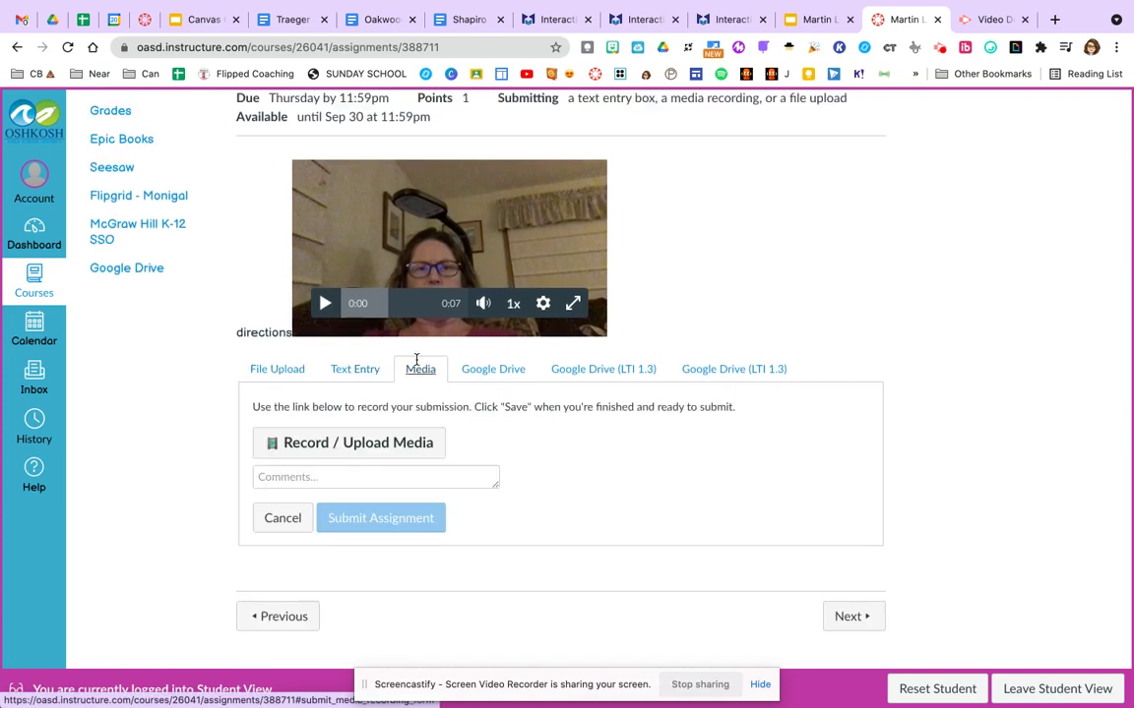
{"action": "left_click", "coordinate": [497, 371]}
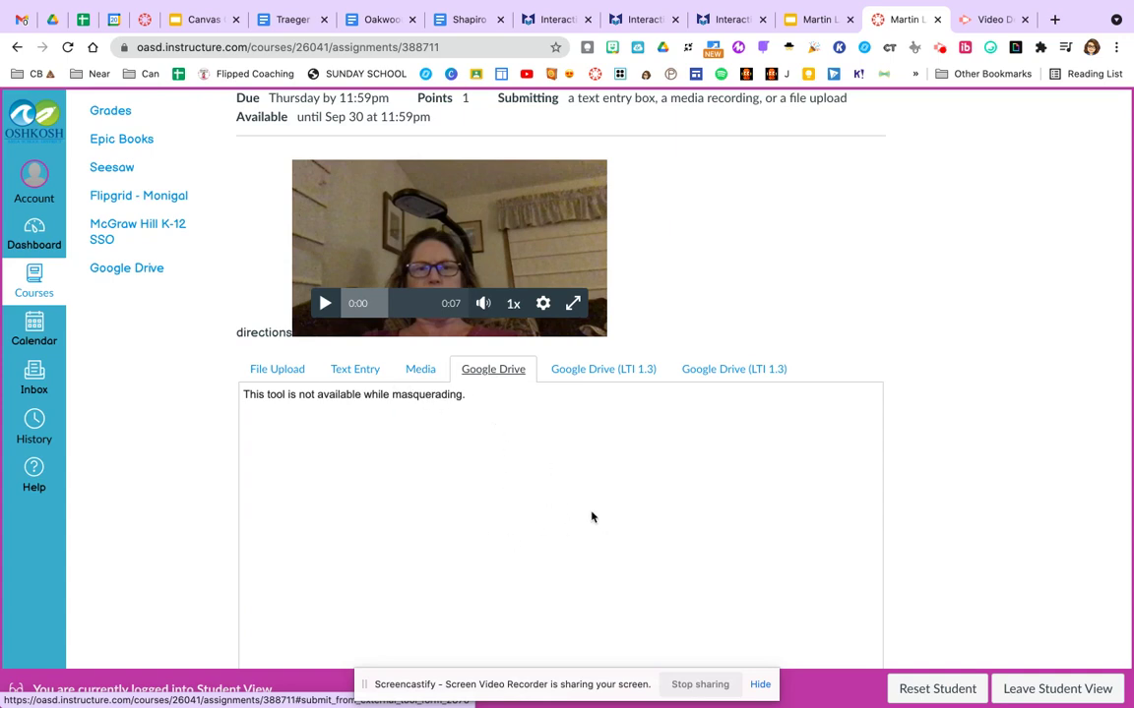
{"action": "left_click", "coordinate": [284, 379]}
{"action": "scroll", "coordinate": [705, 537], "scroll_direction": "down", "scroll_amount": 1}
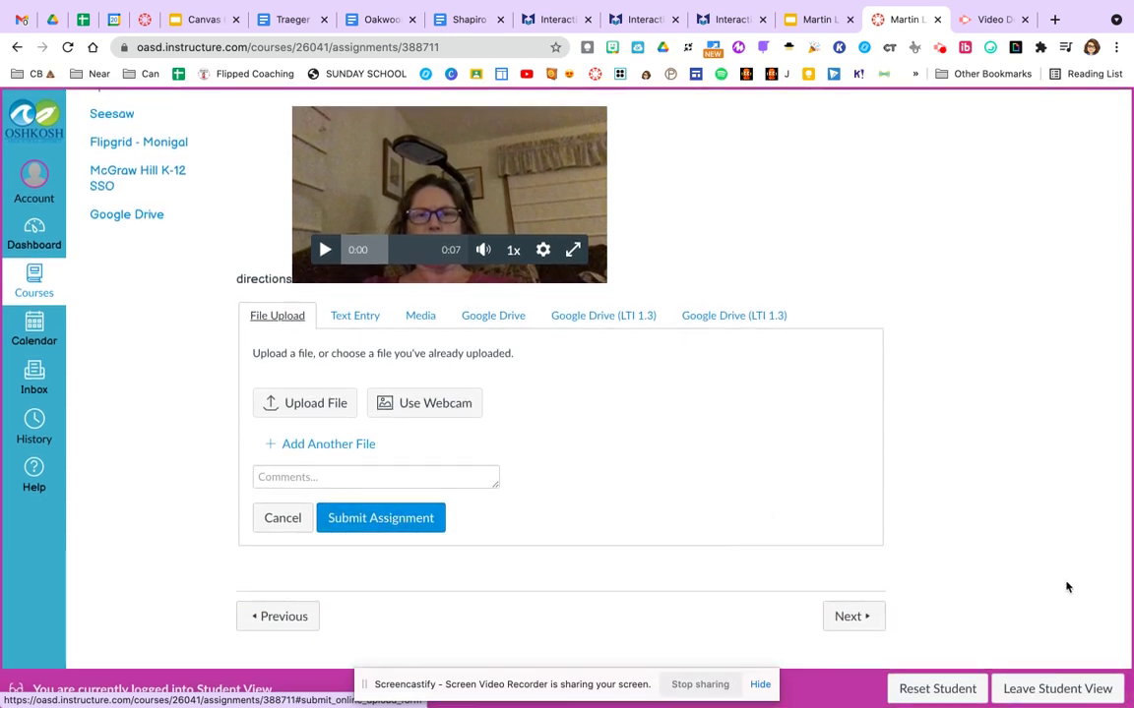
{"action": "left_click", "coordinate": [1045, 694]}
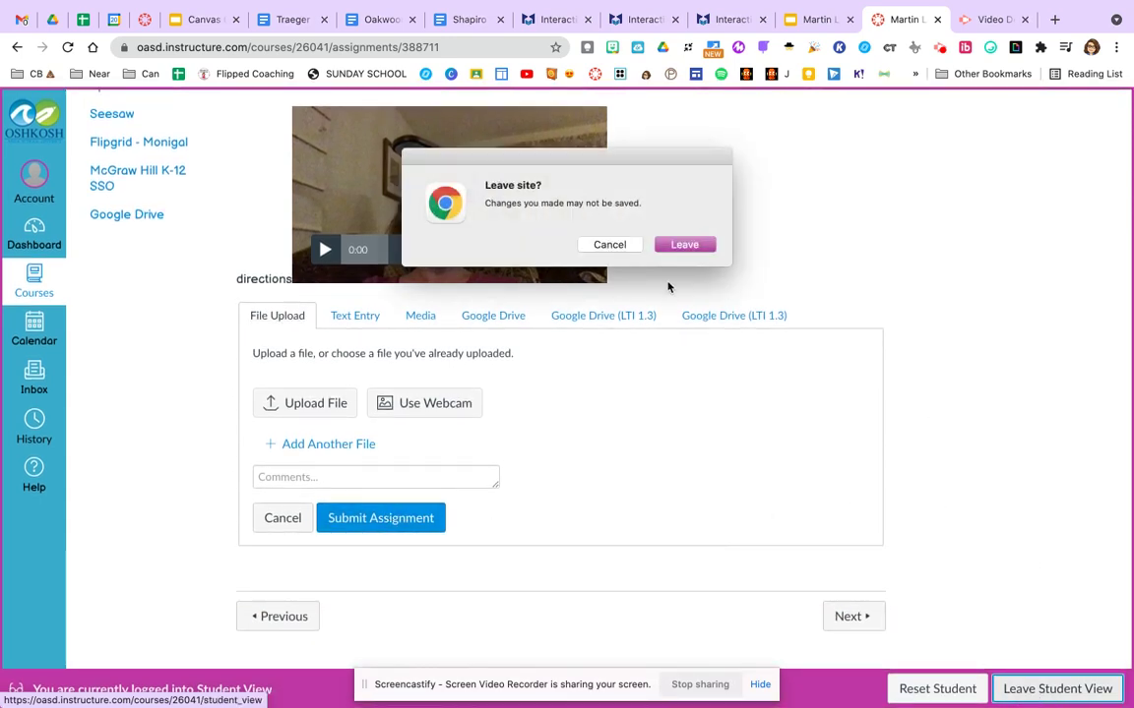
- Confirm leaving the student preview and review the course Modules page
{"action": "left_click", "coordinate": [676, 251]}
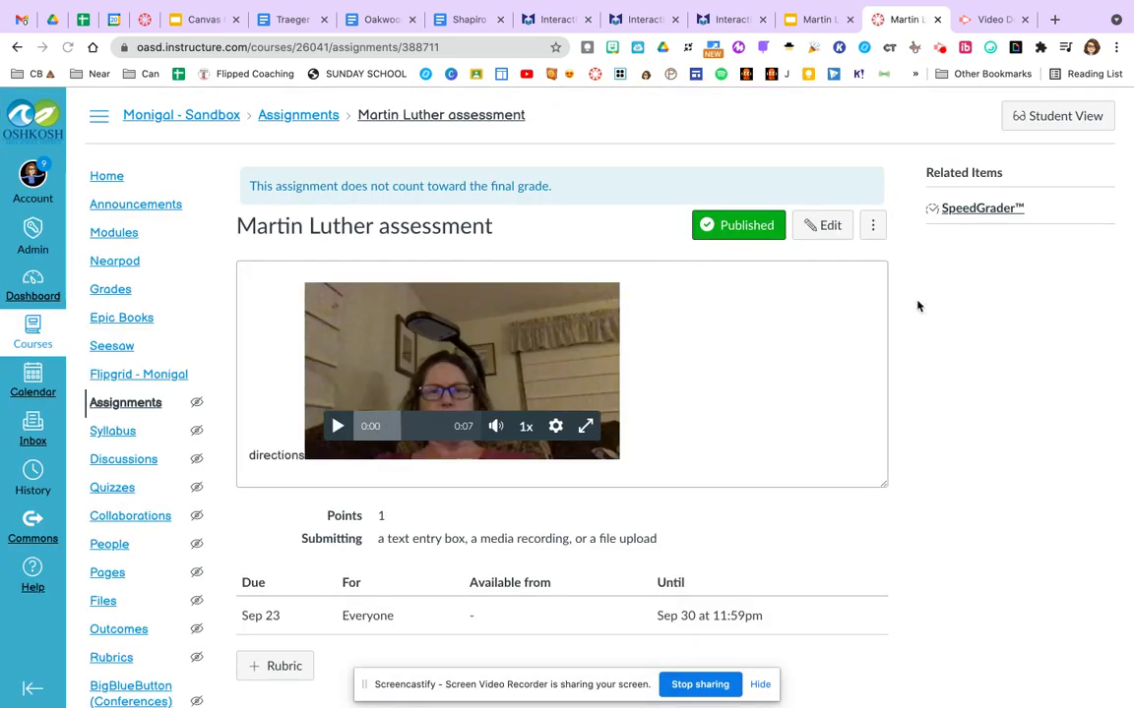
{"action": "scroll", "coordinate": [886, 521], "scroll_direction": "down", "scroll_amount": 2}
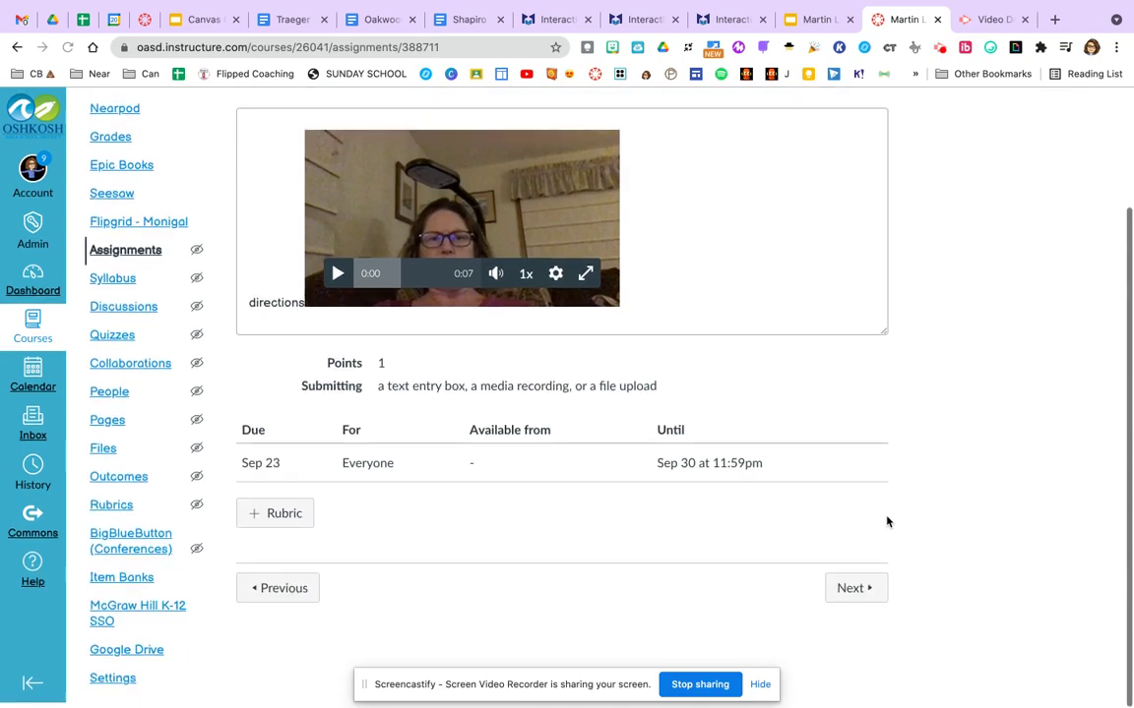
{"action": "scroll", "coordinate": [866, 516], "scroll_direction": "up", "scroll_amount": 2}
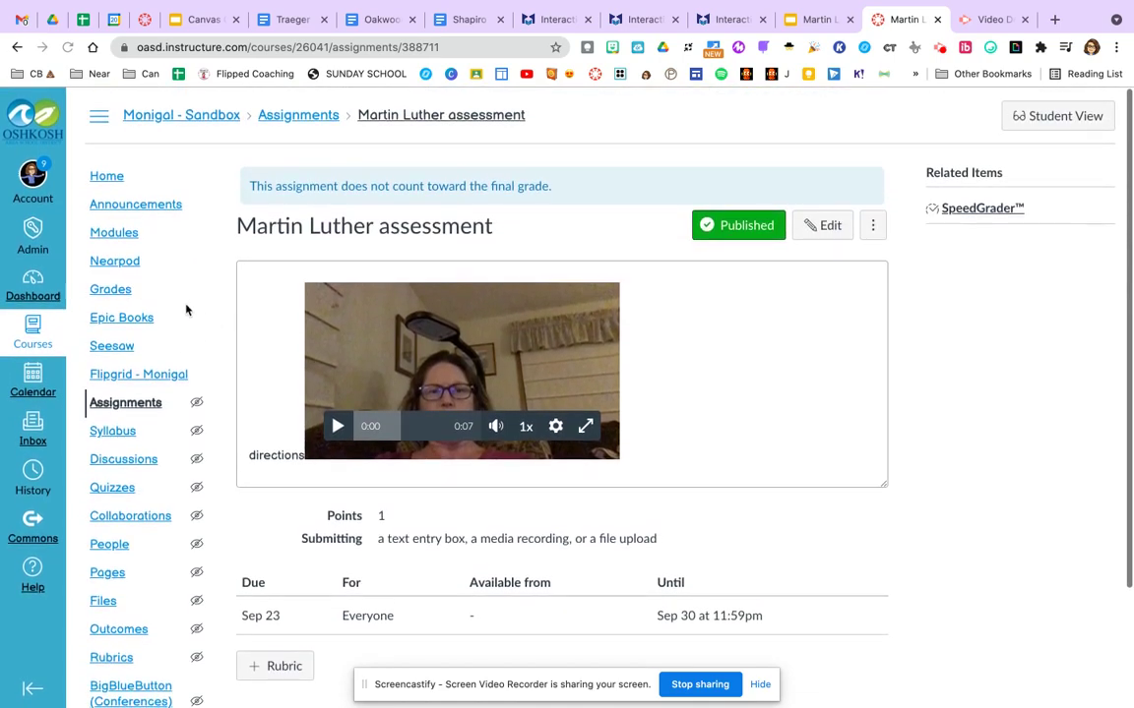
{"action": "left_click", "coordinate": [115, 233]}
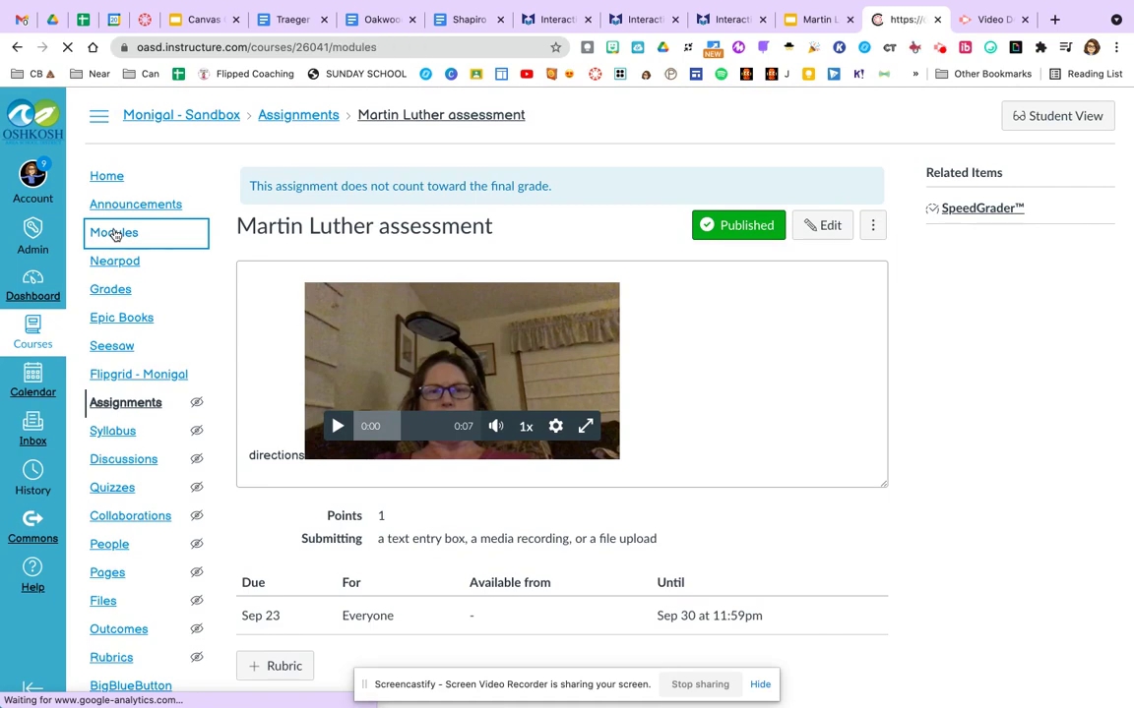
{"action": "scroll", "coordinate": [518, 534], "scroll_direction": "down", "scroll_amount": 1}
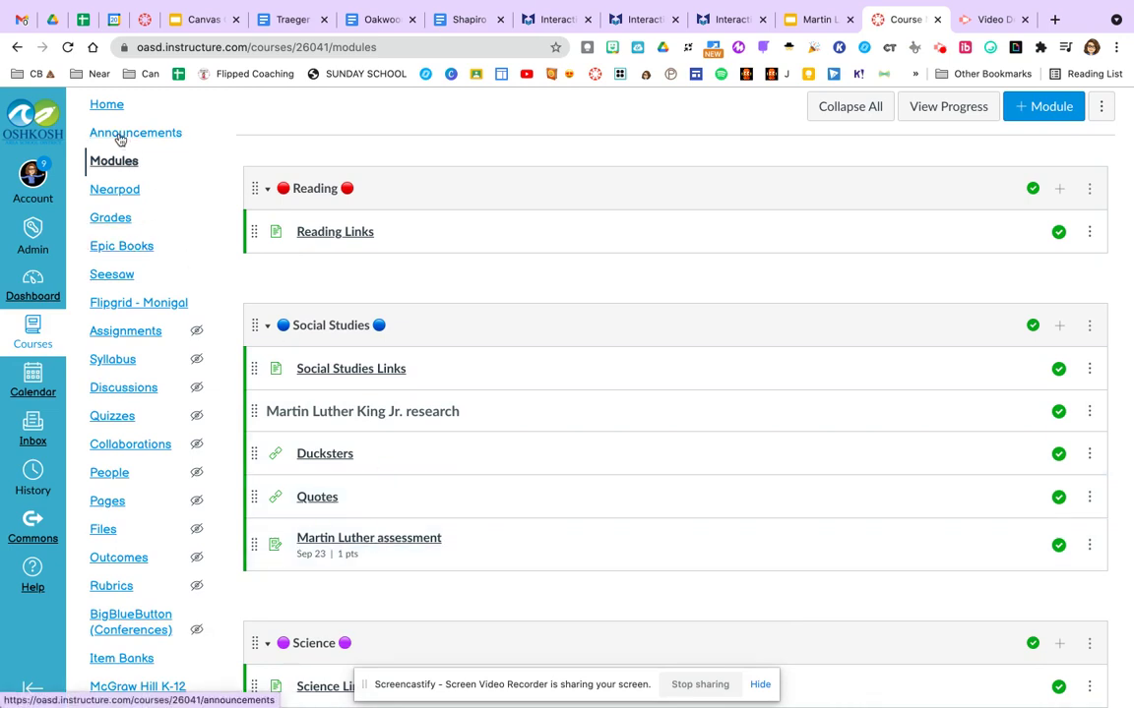
{"action": "scroll", "coordinate": [141, 308], "scroll_direction": "up", "scroll_amount": 2}
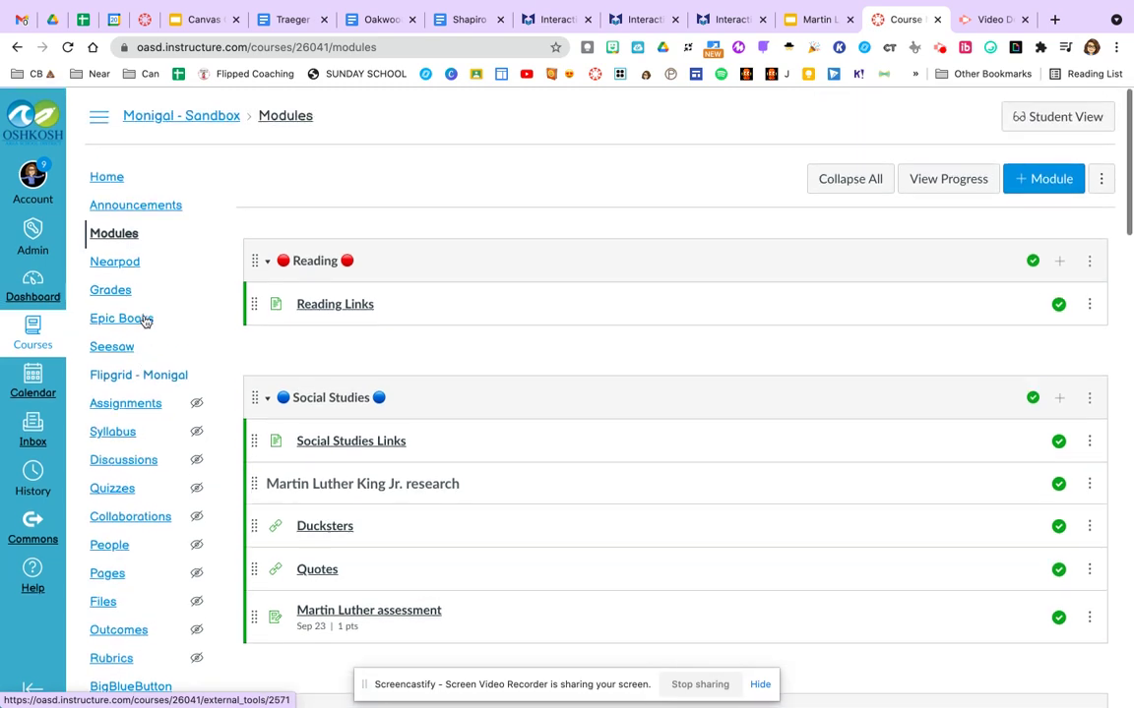
- Review the course Assignments list for the Martin Luther assessment
{"action": "left_click", "coordinate": [139, 404]}
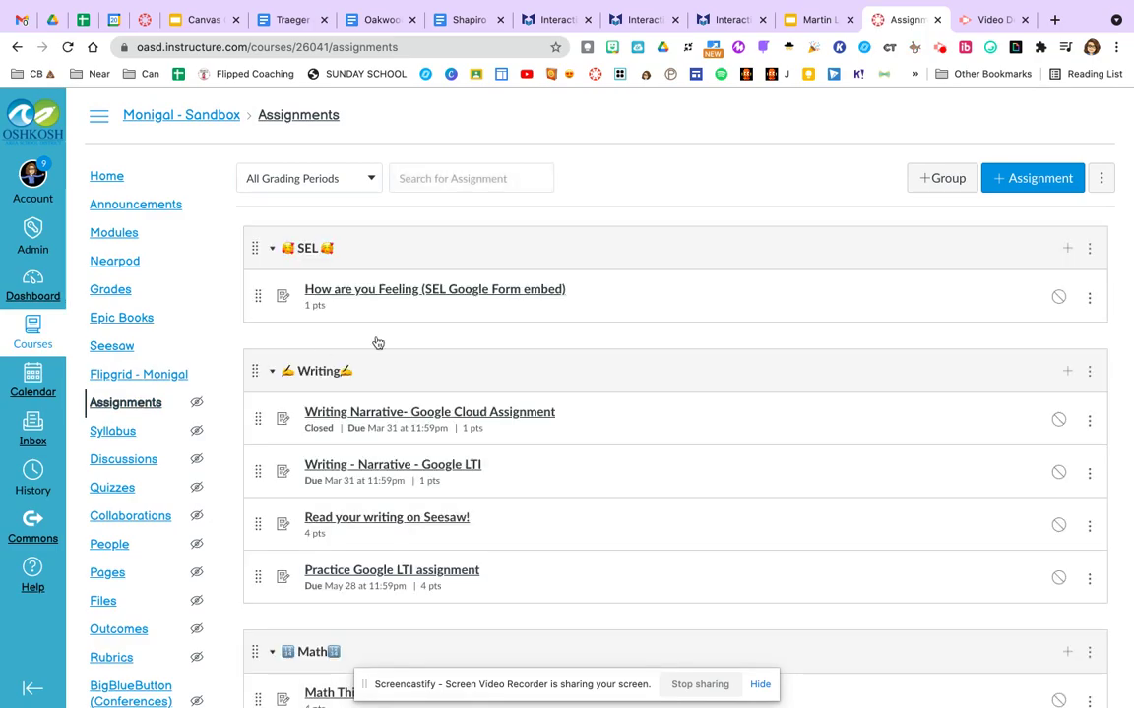
{"action": "scroll", "coordinate": [412, 296], "scroll_direction": "down", "scroll_amount": 10}
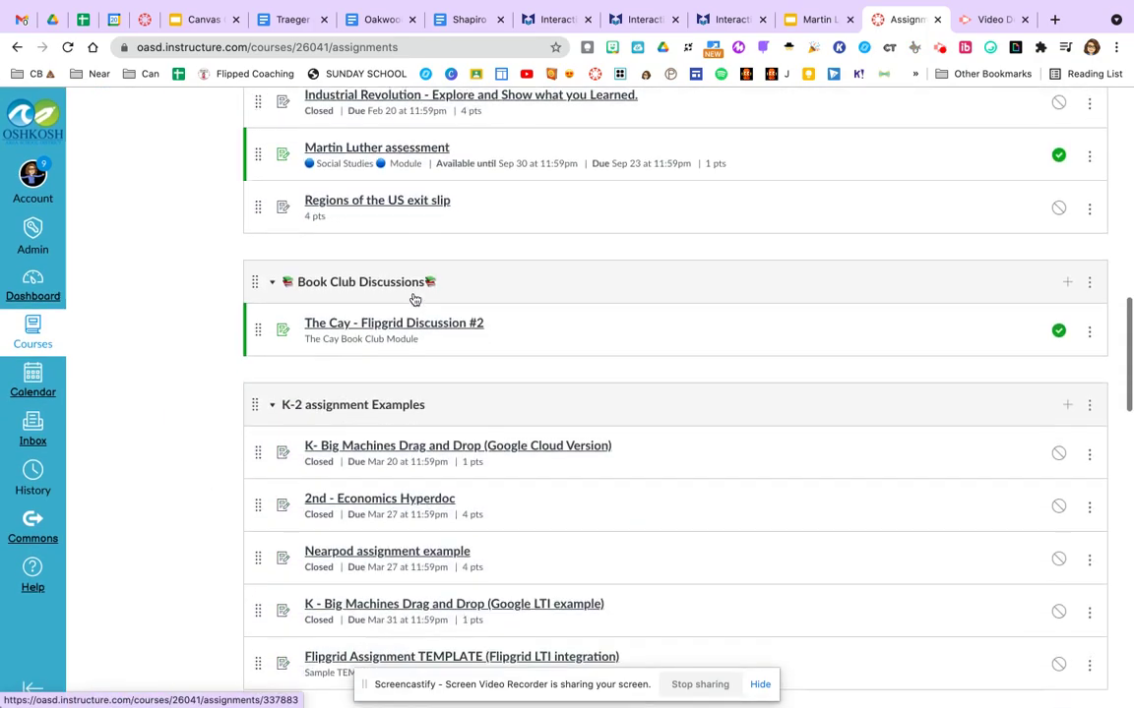
{"action": "scroll", "coordinate": [429, 374], "scroll_direction": "up", "scroll_amount": 10}
{"action": "scroll", "coordinate": [431, 374], "scroll_direction": "up", "scroll_amount": 2}
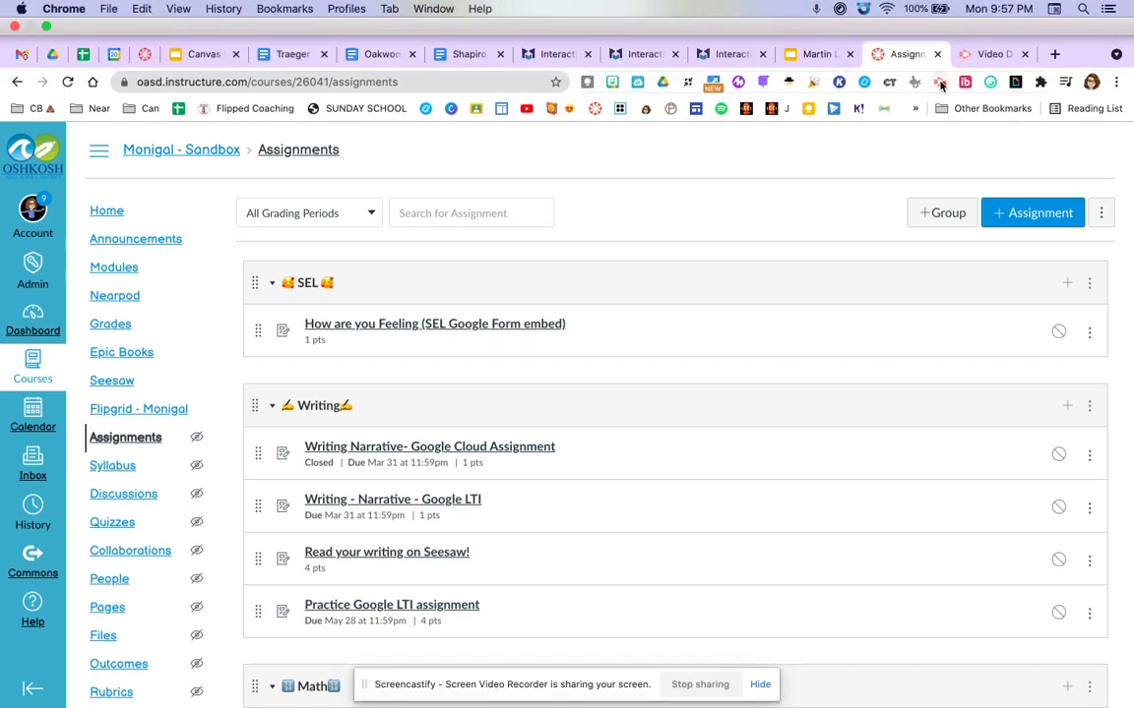
{"action": "left_click", "coordinate": [941, 83]}
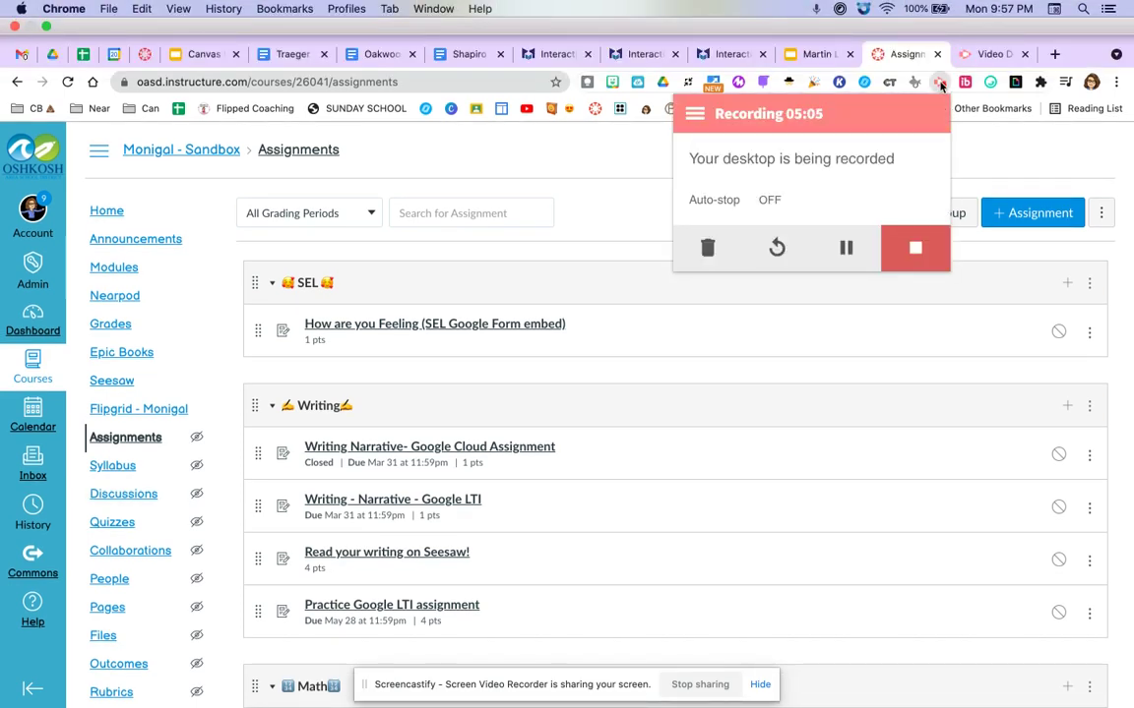